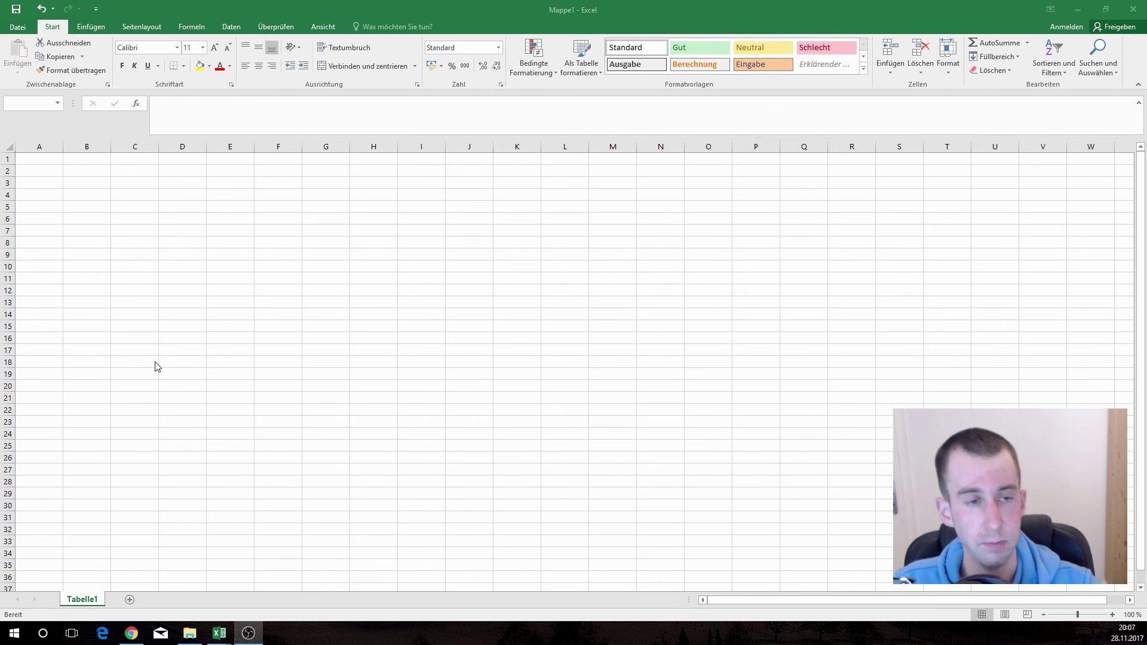
Enter Januar in cell B2 and return the active cell to B2.
{"action": "left_click", "coordinate": [81, 171]}
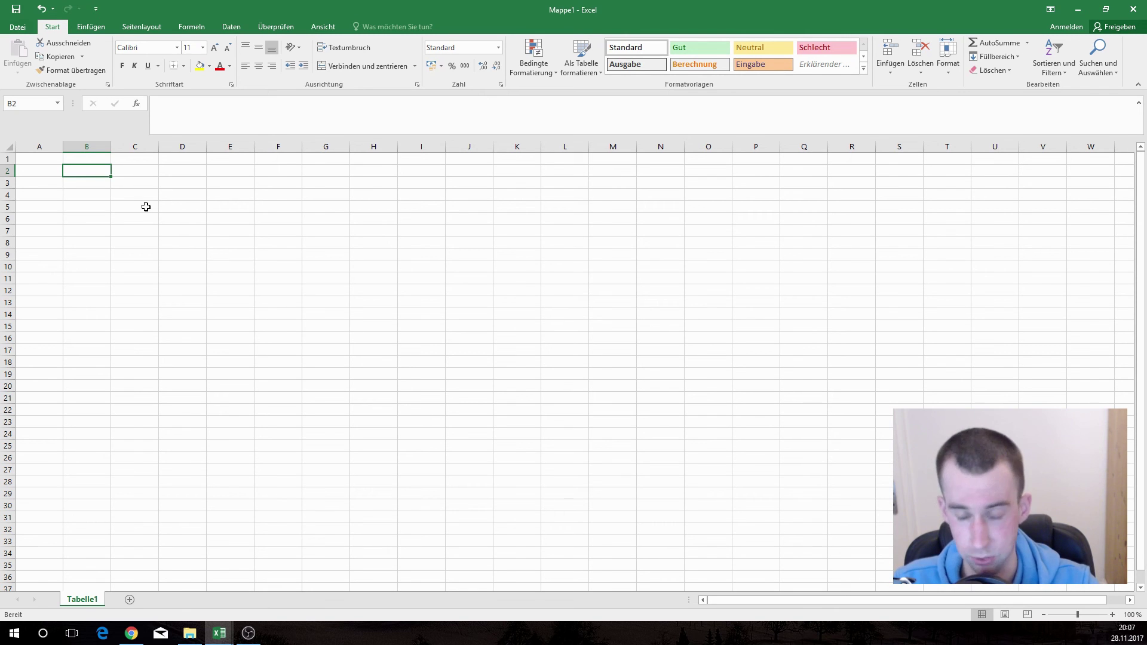
{"action": "type", "text": "Januar"}
{"action": "key", "text": "Return"}
{"action": "key", "text": "Up"}
{"action": "key", "text": "Right"}
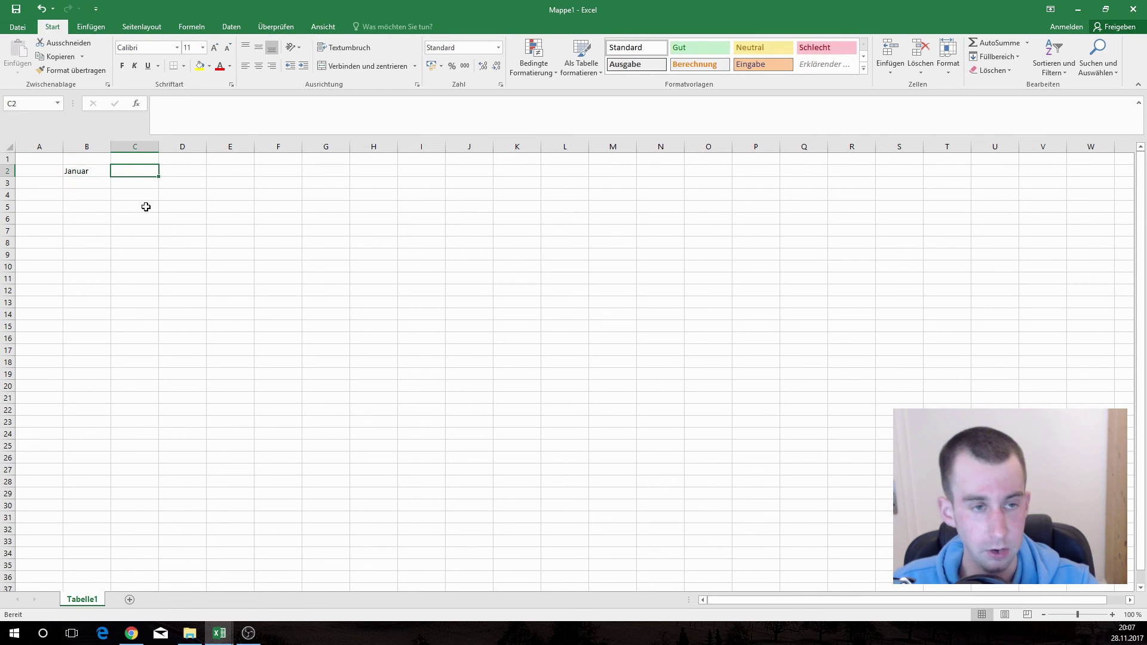
{"action": "key", "text": "Left"}
{"action": "key", "text": "Right"}
{"action": "key", "text": "Left"}
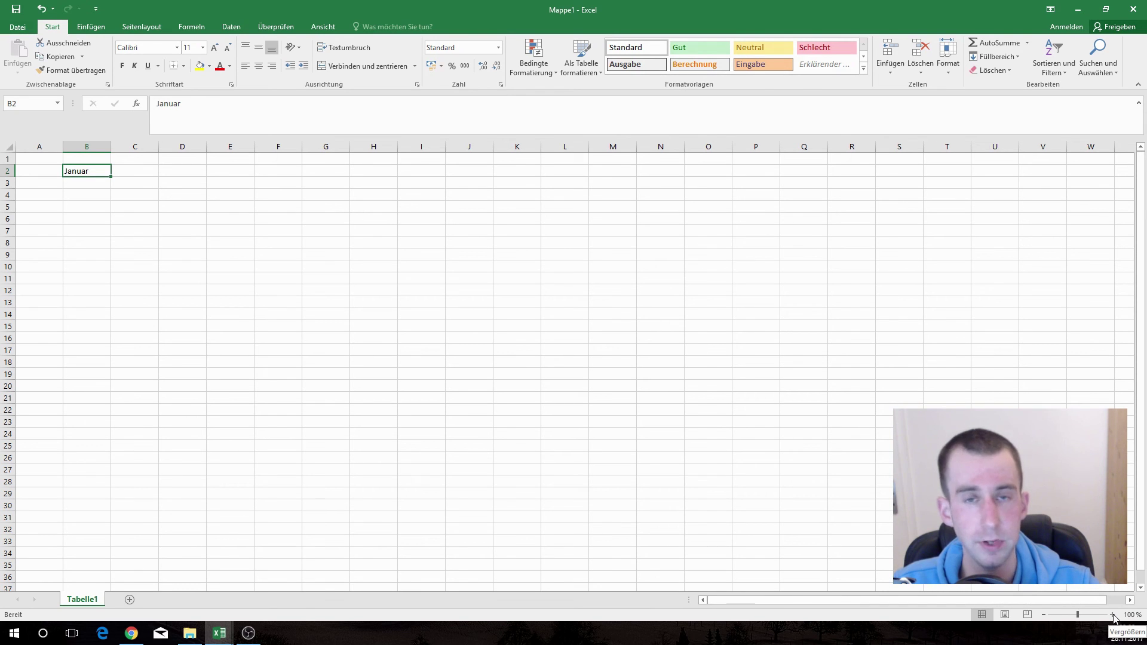
Zoom the sheet view in to 140 %.
{"action": "left_click", "coordinate": [1112, 615]}
{"action": "left_click", "coordinate": [1112, 615]}
{"action": "left_click", "coordinate": [1113, 615]}
{"action": "left_click", "coordinate": [1112, 615]}
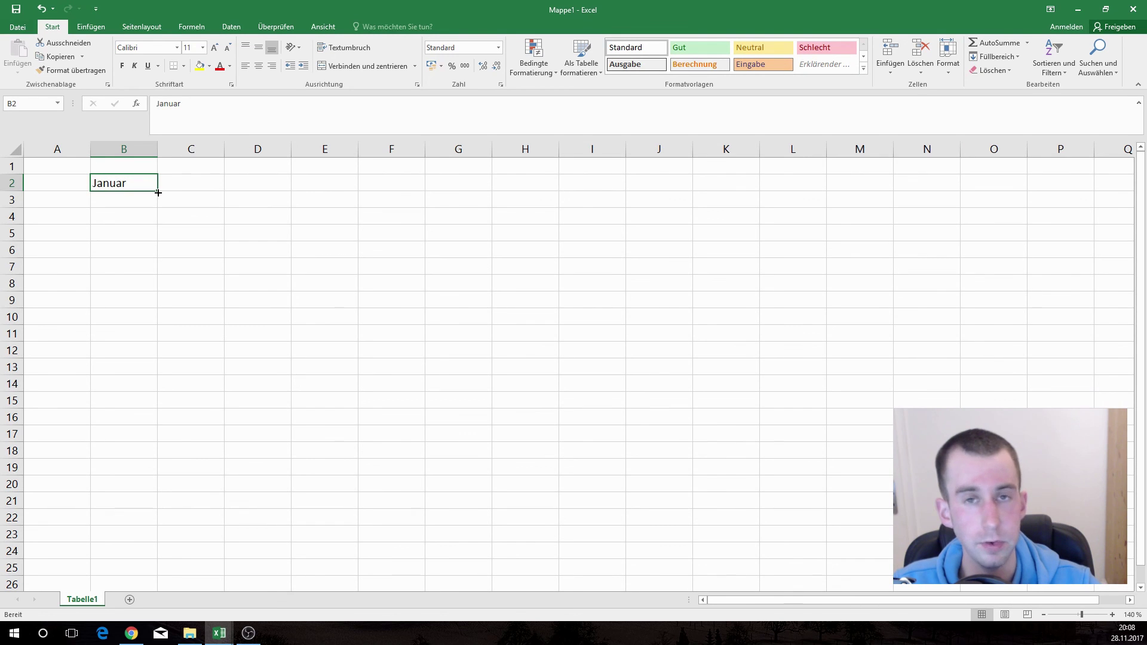
Auto-fill the month series from Januar in B2 through Dezember in M2.
{"action": "mouse_move", "coordinate": [158, 193]}
{"action": "left_mouse_down"}
{"action": "mouse_move", "coordinate": [178, 191]}
{"action": "mouse_move", "coordinate": [156, 191]}
{"action": "left_mouse_up"}
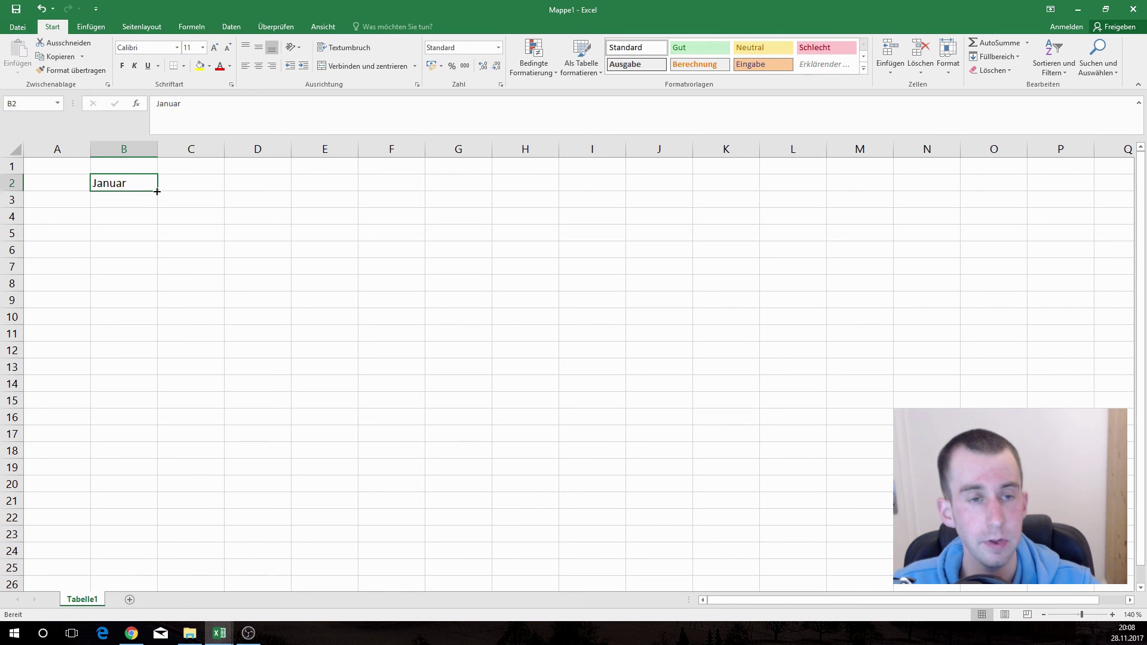
{"action": "mouse_move", "coordinate": [157, 192]}
{"action": "left_mouse_down"}
{"action": "mouse_move", "coordinate": [569, 200]}
{"action": "mouse_move", "coordinate": [866, 185]}
{"action": "left_mouse_up"}
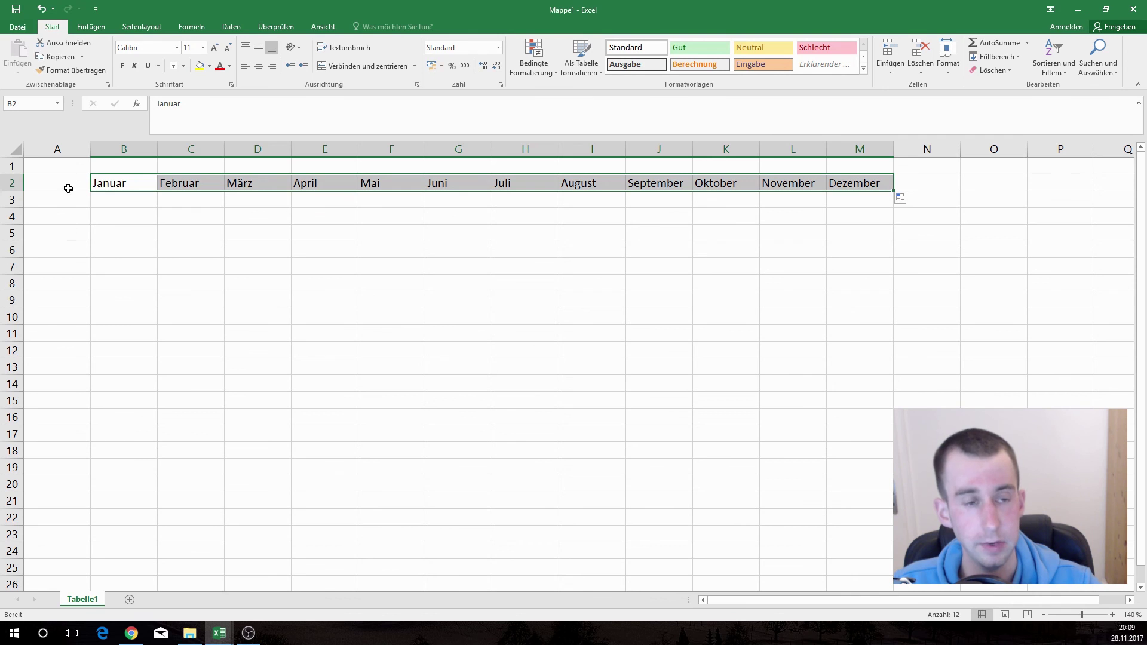
{"action": "left_click", "coordinate": [53, 202]}
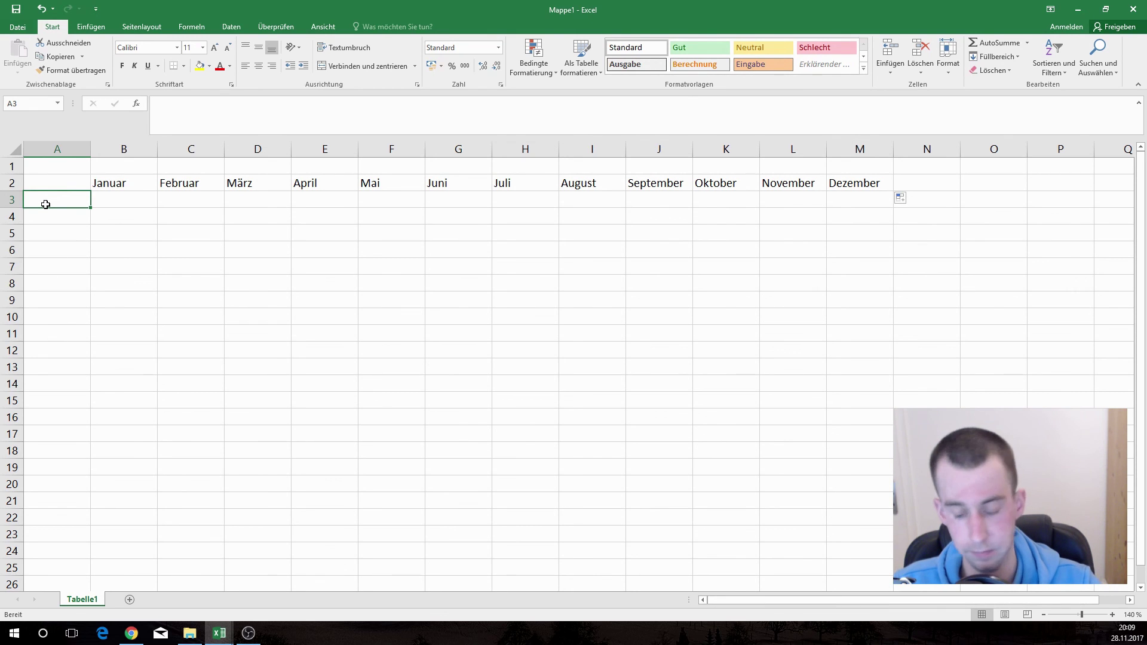
Enter Einkommen, Lohn and Weihnachtsgeld in A3:A5, leaving A6 empty.
{"action": "type", "text": "Einkommen"}
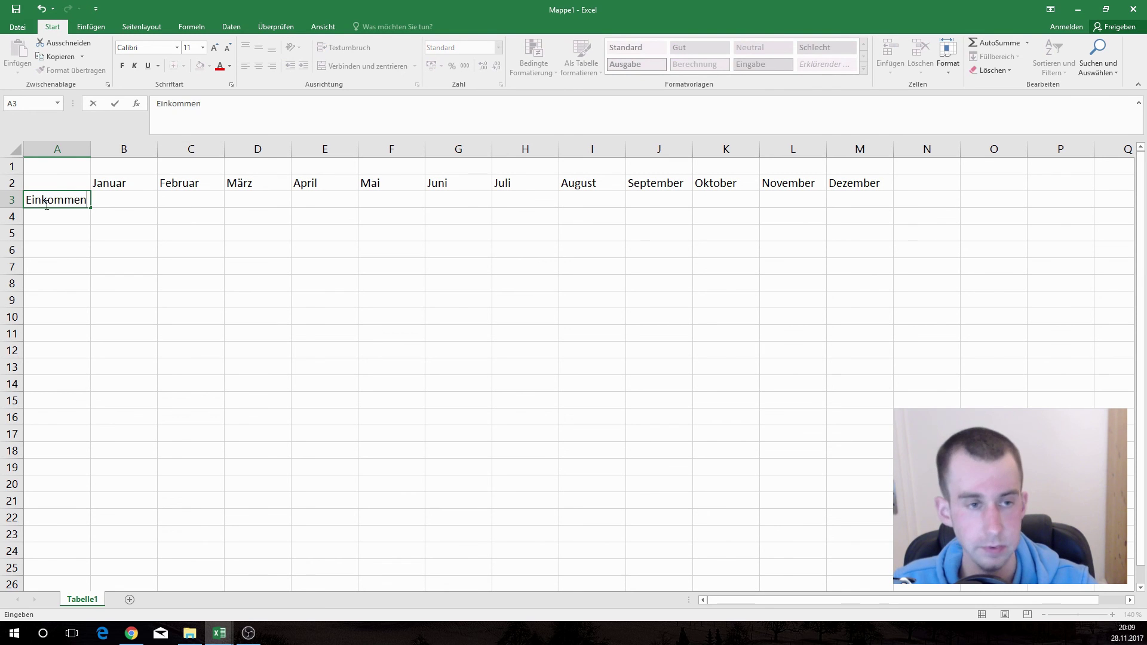
{"action": "key", "text": "Return"}
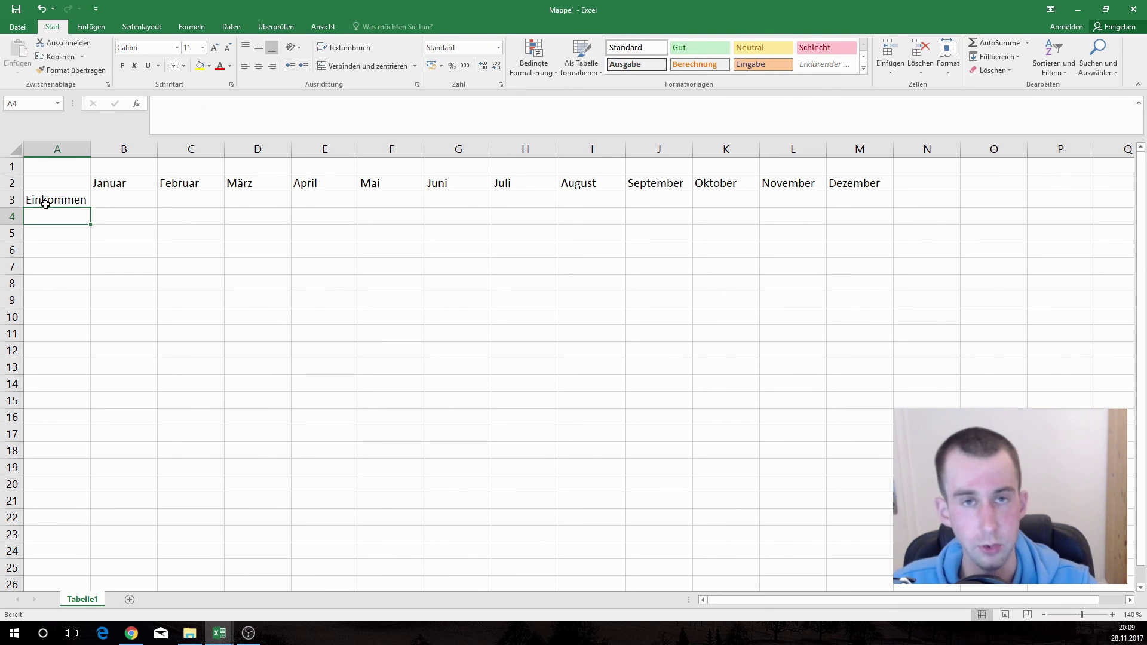
{"action": "type", "text": "Lo"}
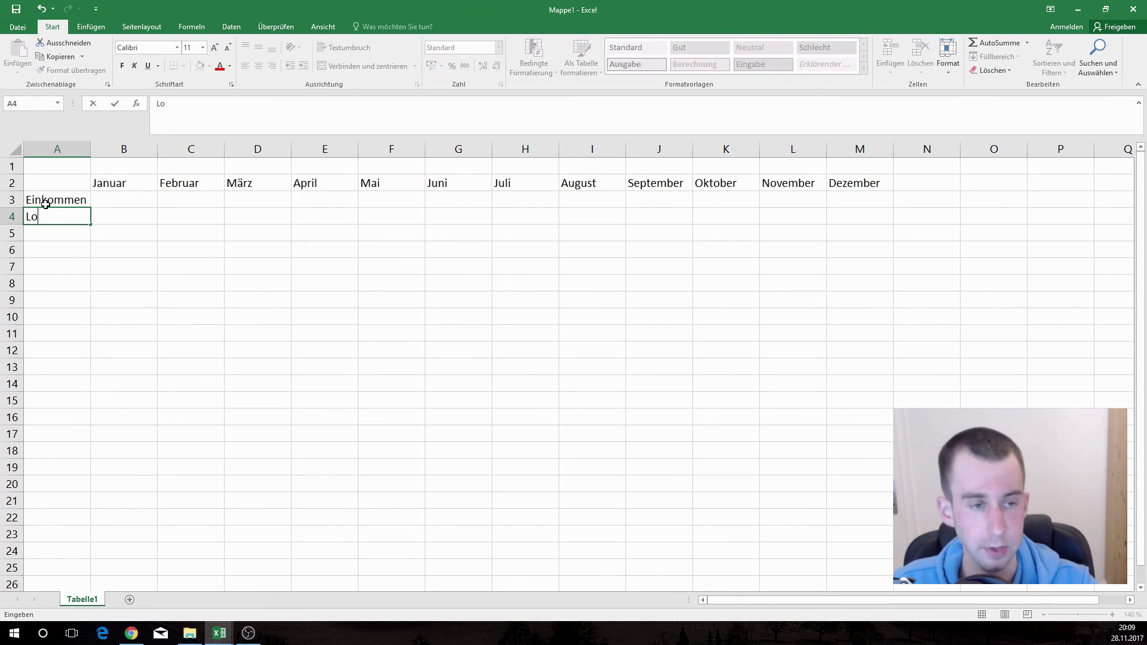
{"action": "type", "text": "hn"}
{"action": "key", "text": "Return"}
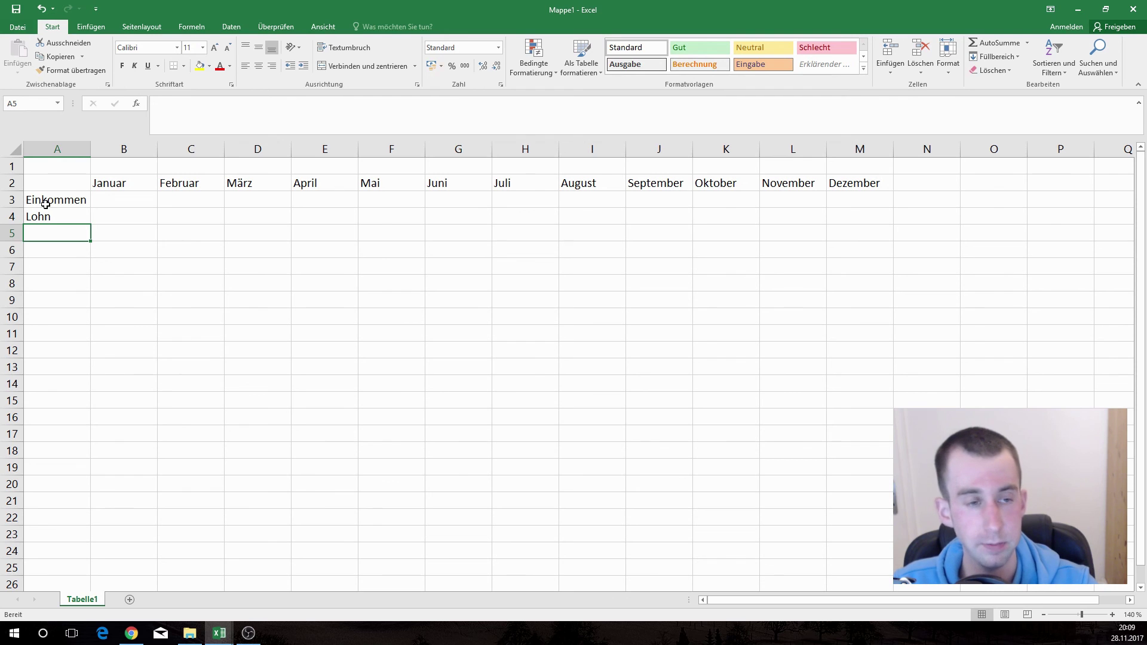
{"action": "type", "text": "Weihnachtsgeld"}
{"action": "key", "text": "Return"}
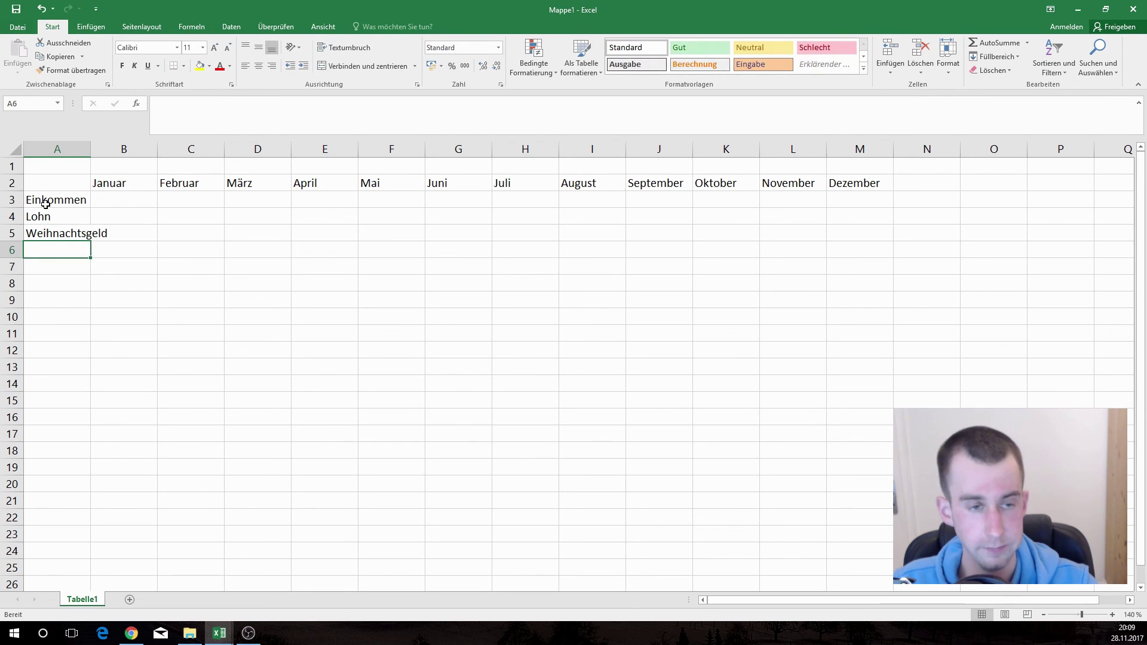
{"action": "key", "text": "Return"}
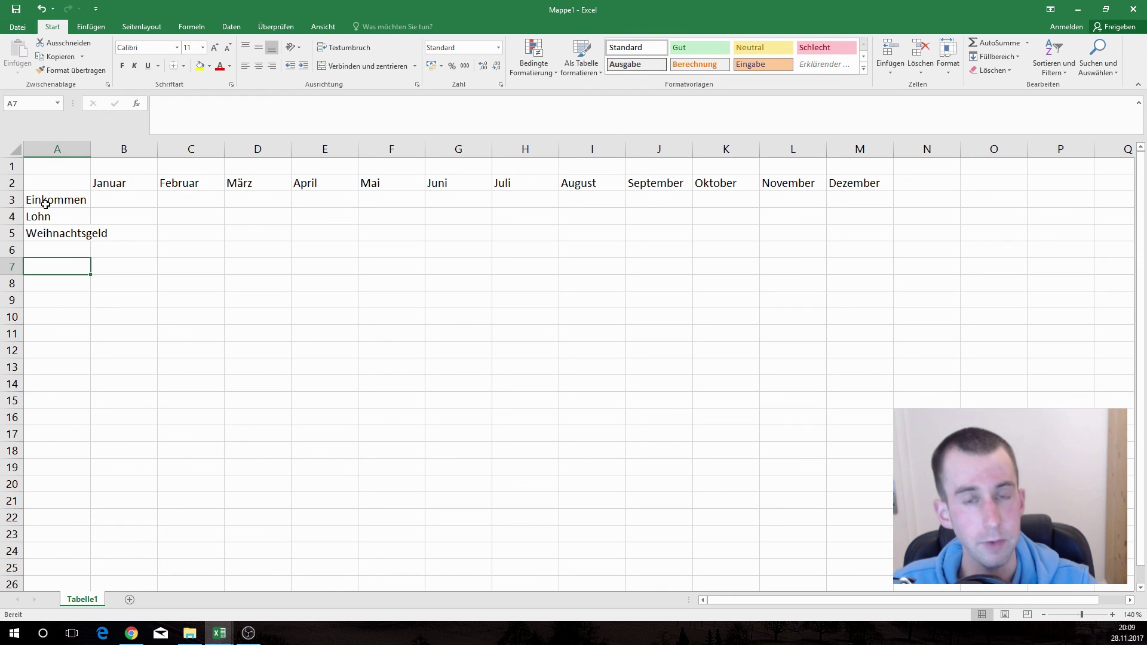
Enter Ausgaben, Miete, Strom and Handyvertrag in A7:A10.
{"action": "type", "text": "Ausgaben"}
{"action": "key", "text": "Return"}
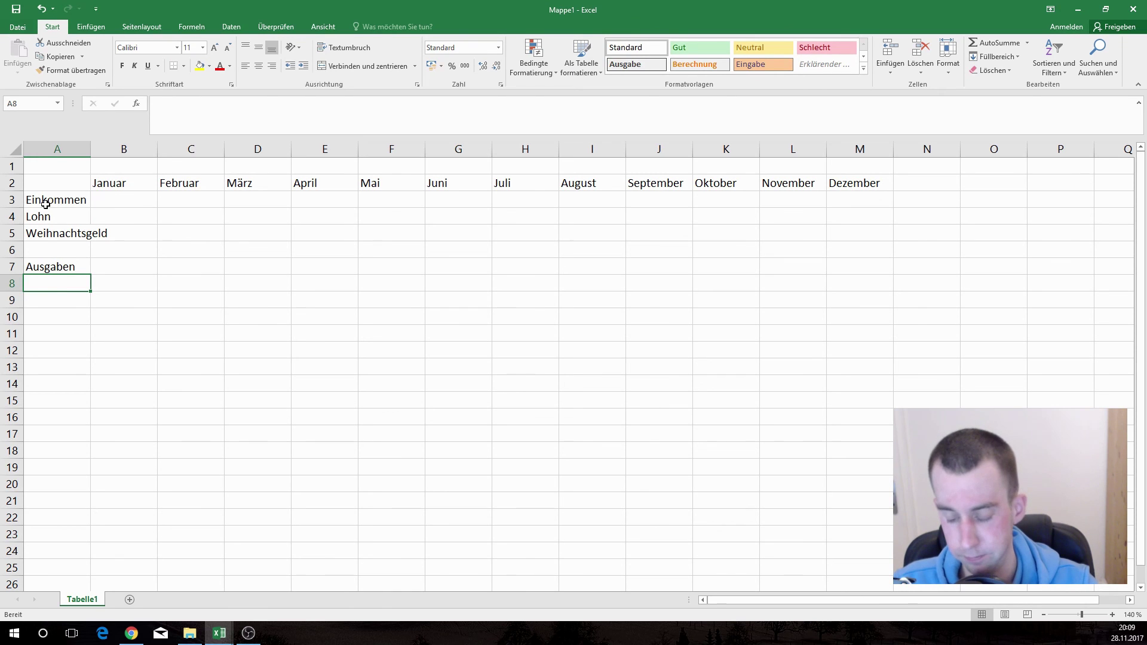
{"action": "type", "text": "Miete"}
{"action": "key", "text": "Return"}
{"action": "type", "text": "Strom"}
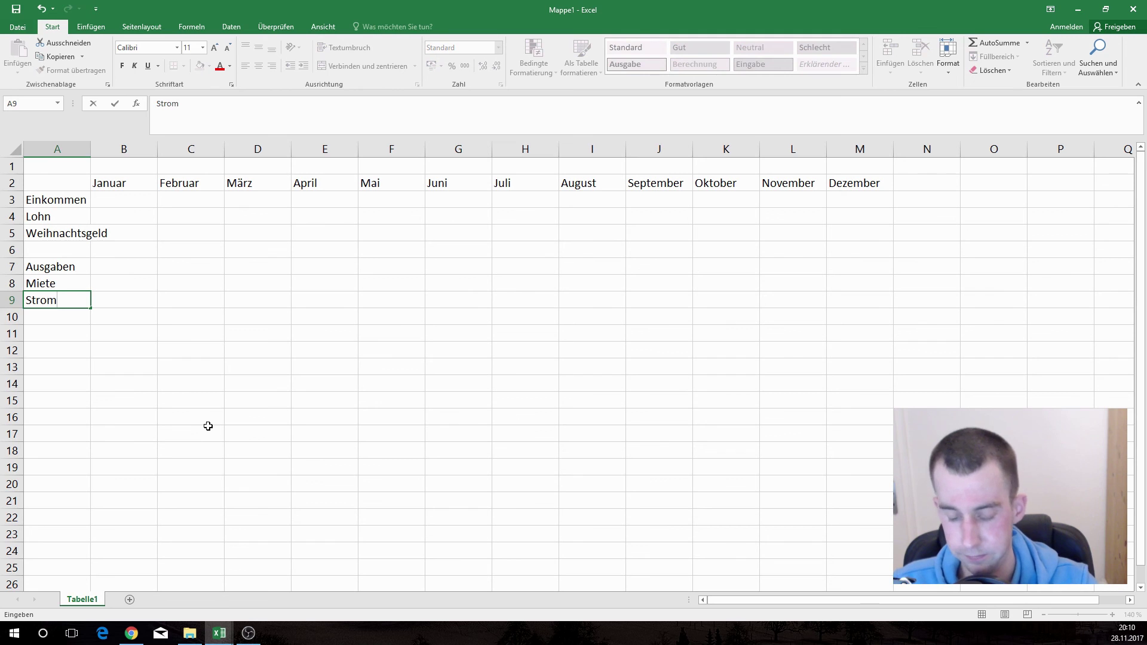
{"action": "key", "text": "Return"}
{"action": "type", "text": "H"}
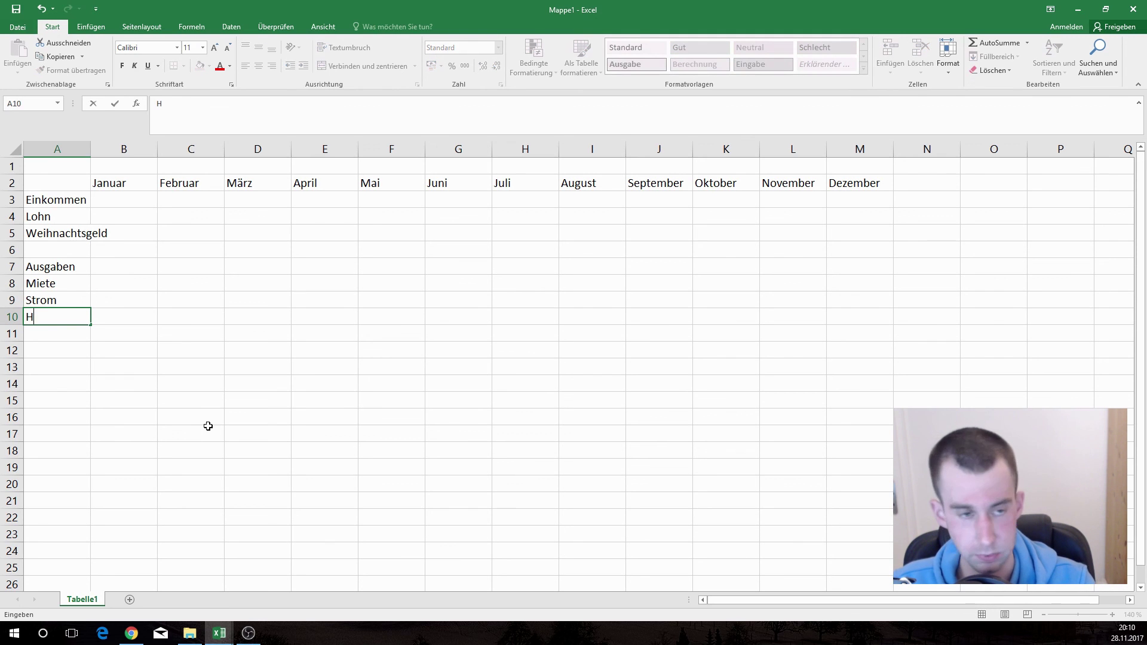
{"action": "type", "text": "andy"}
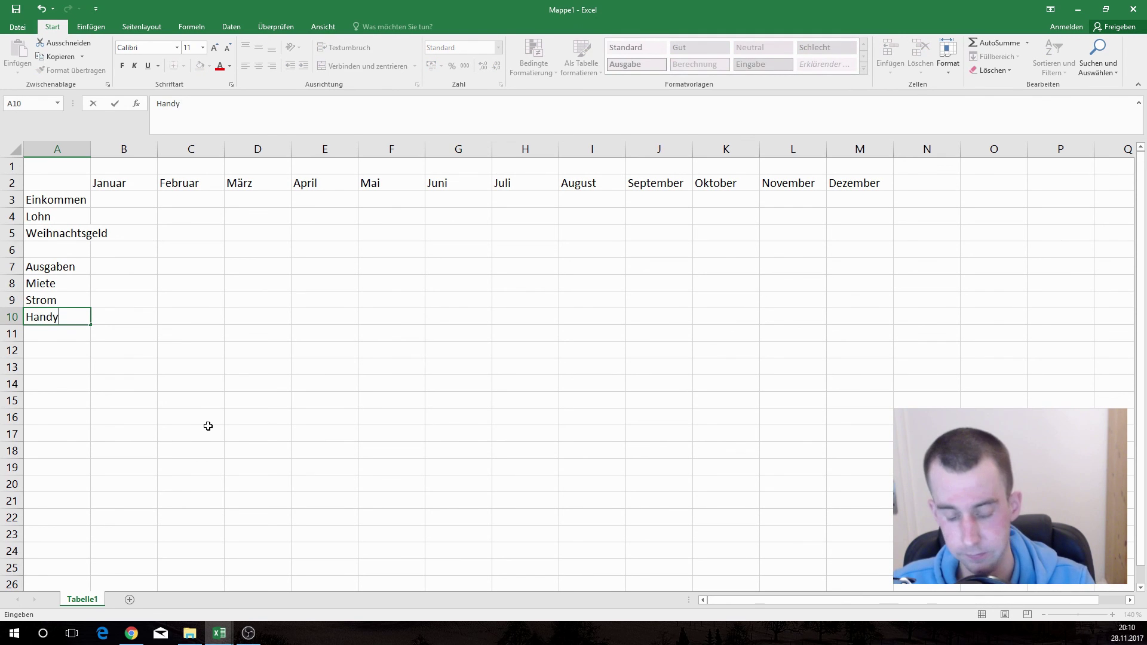
{"action": "type", "text": "vertrag"}
{"action": "key", "text": "Return"}
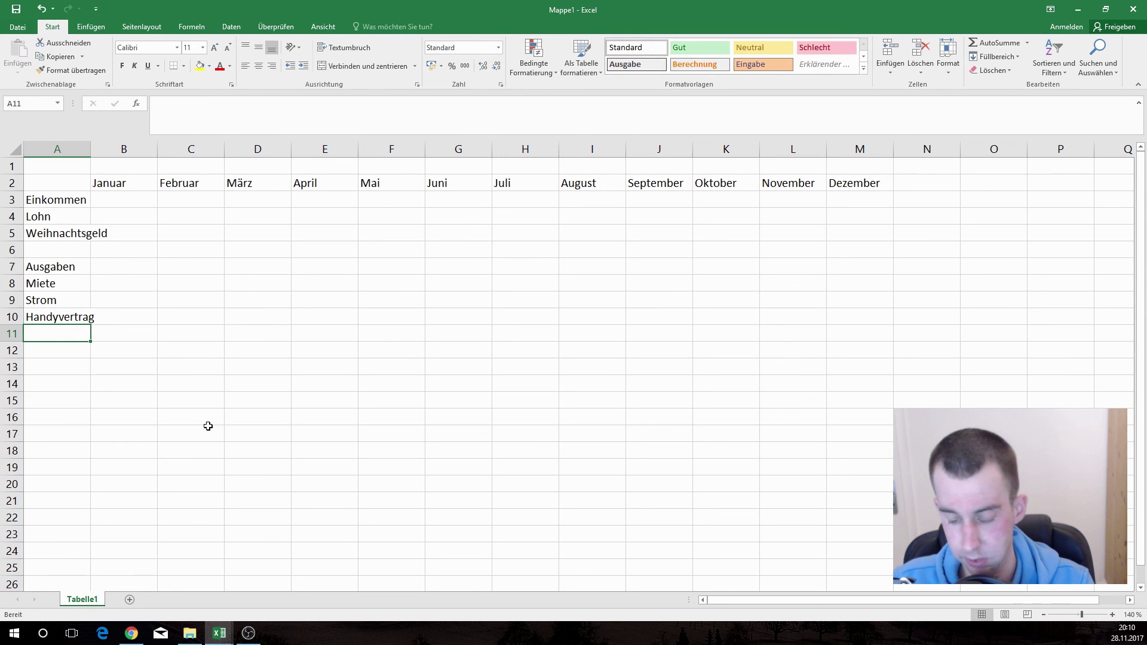
Enter Internet, Nahrungsmittel, Tanken and Online-Einkäufe in A11:A14.
{"action": "type", "text": "Interner"}
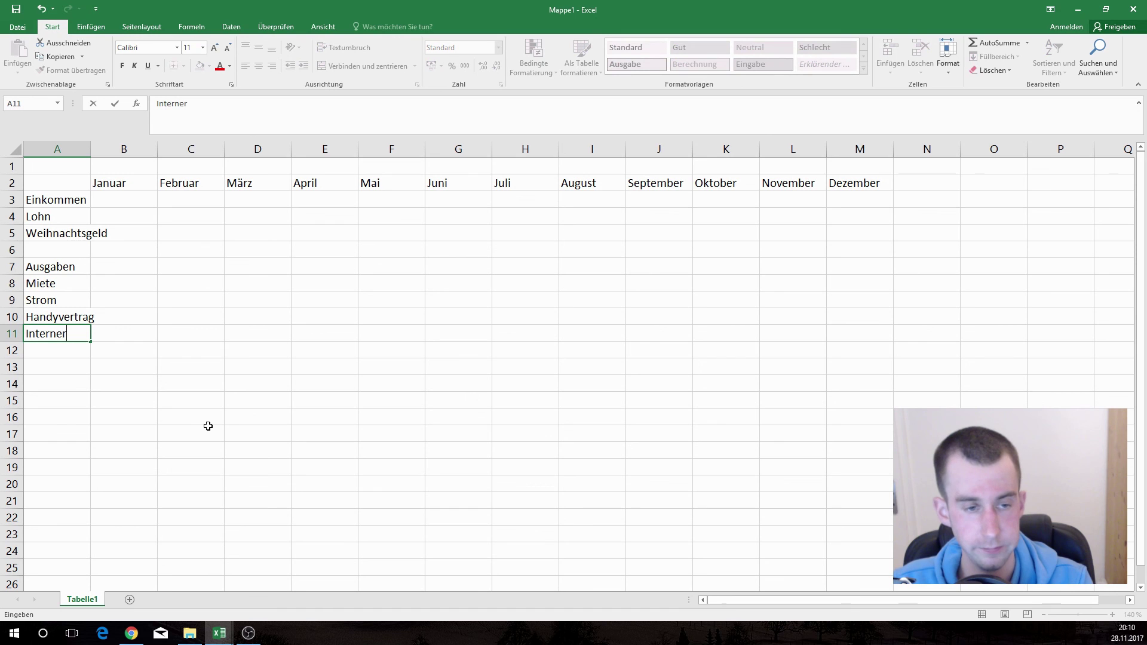
{"action": "key", "text": "BackSpace"}
{"action": "type", "text": "t"}
{"action": "key", "text": "Return"}
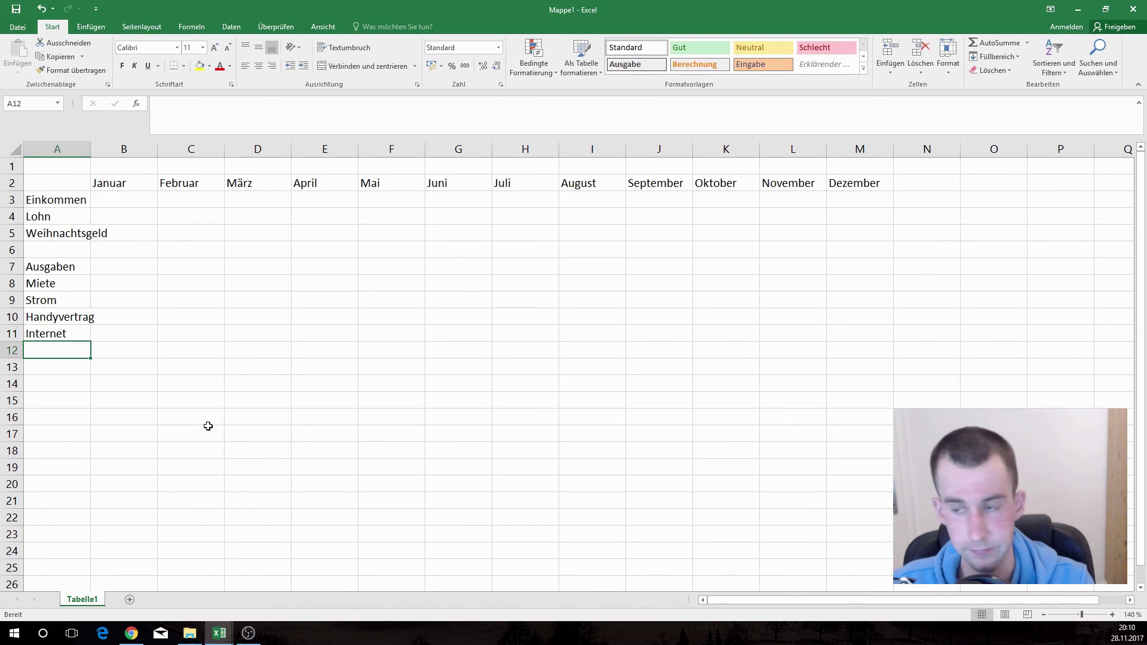
{"action": "type", "text": "Nahrungsmittel"}
{"action": "key", "text": "Return"}
{"action": "type", "text": "T"}
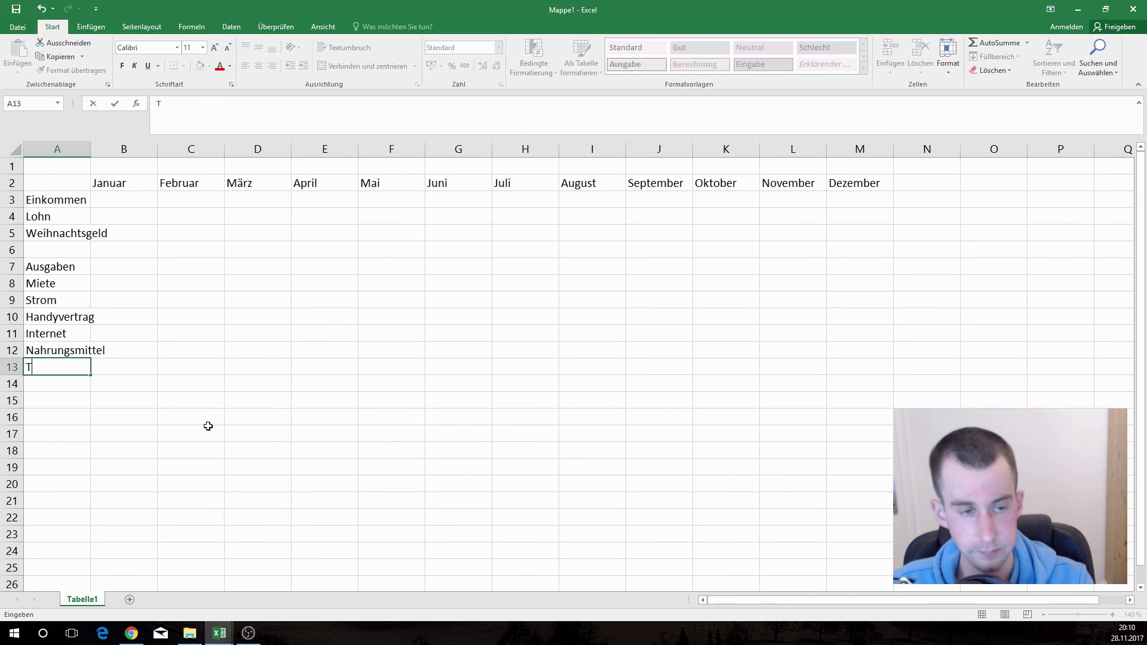
{"action": "type", "text": "anken"}
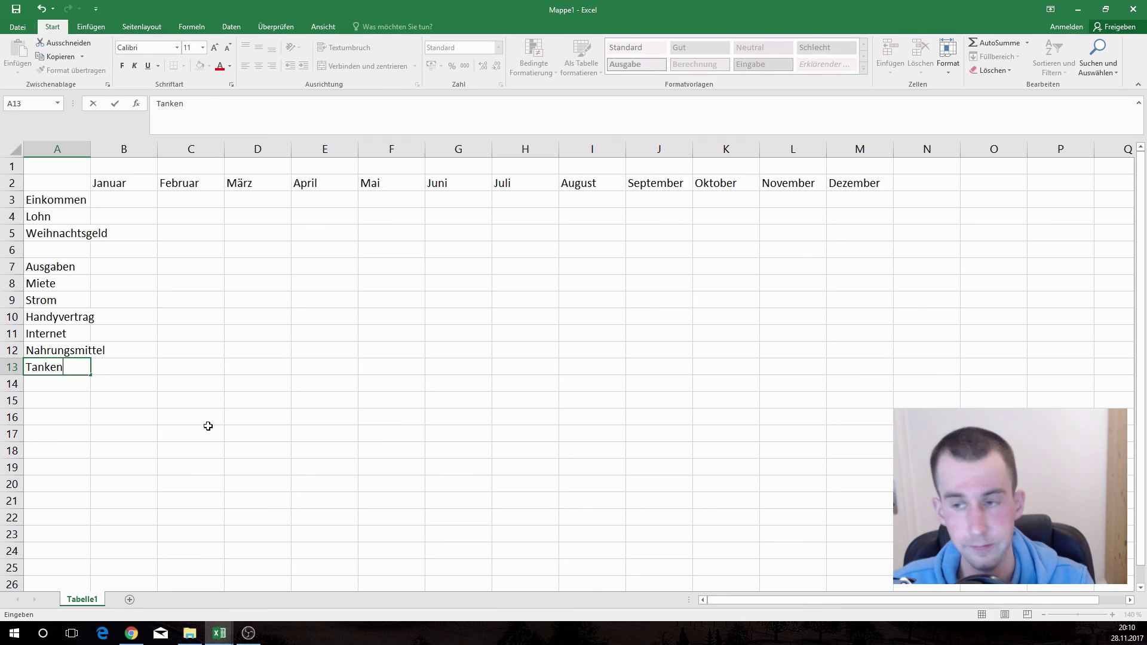
{"action": "key", "text": "Return"}
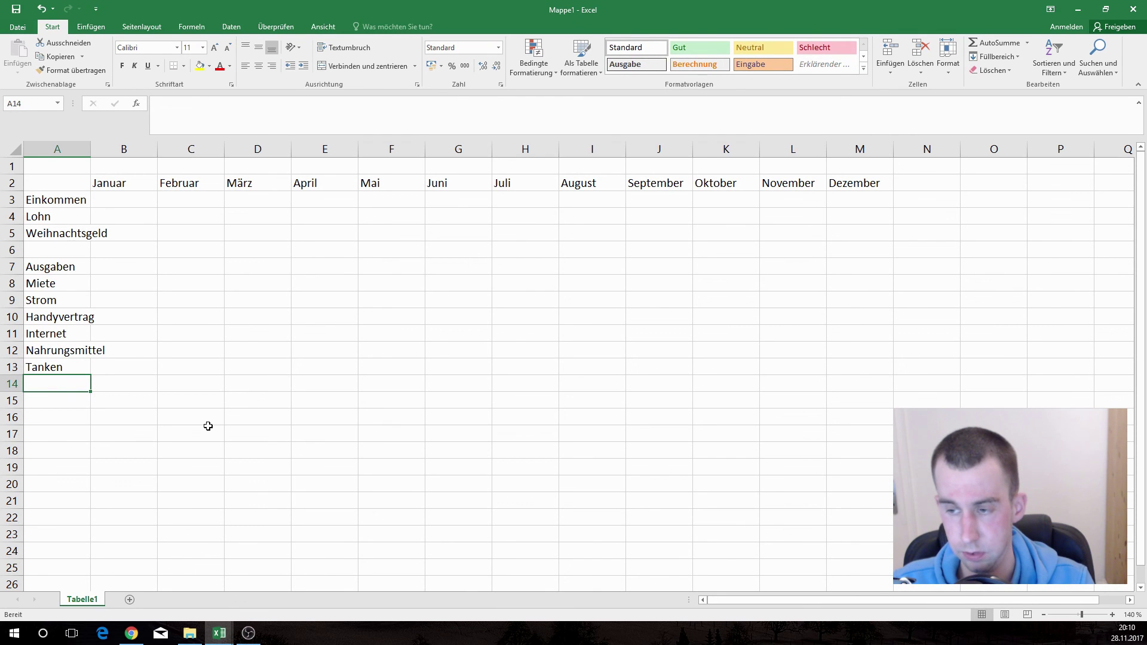
{"action": "type", "text": "Online-"}
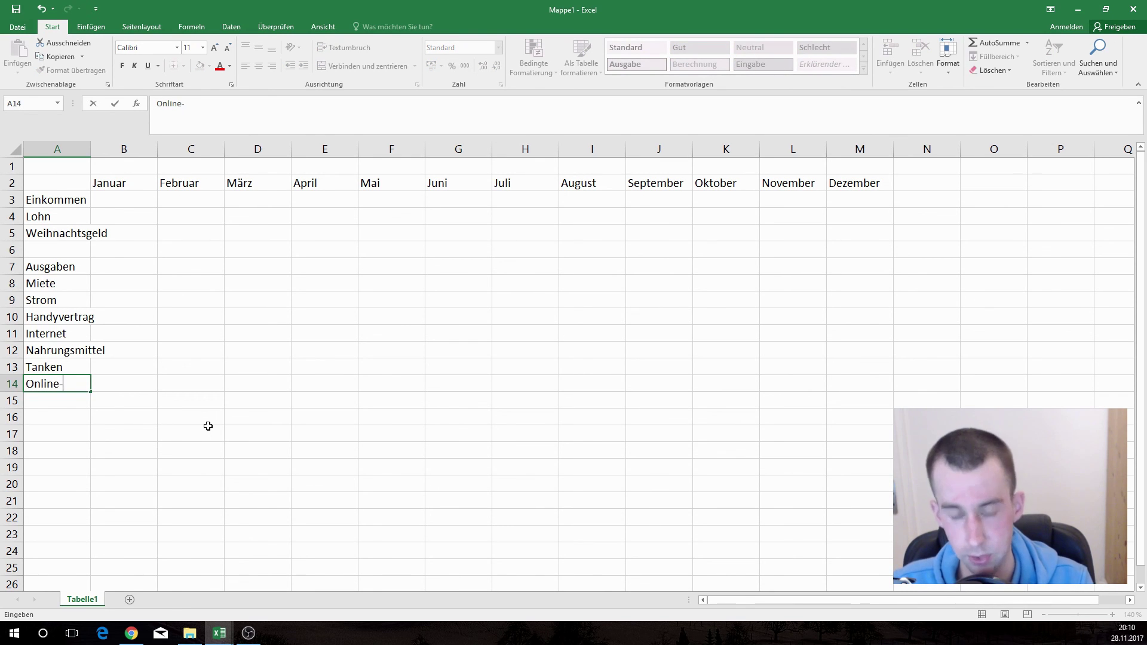
{"action": "type", "text": "Eink"}
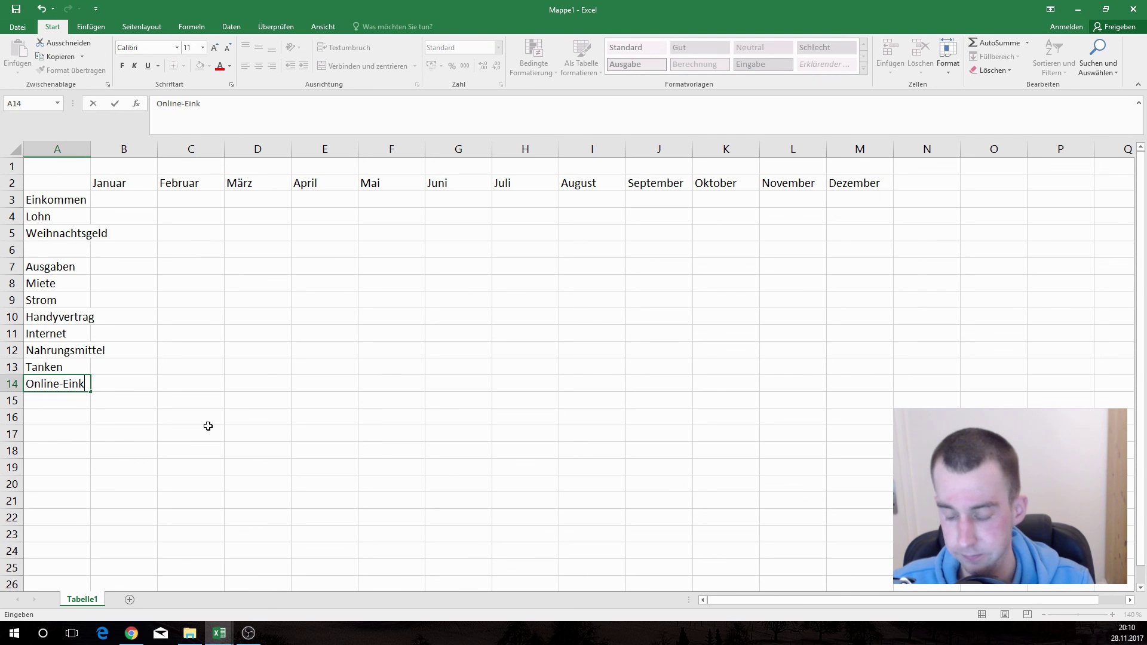
{"action": "type", "text": "äufe"}
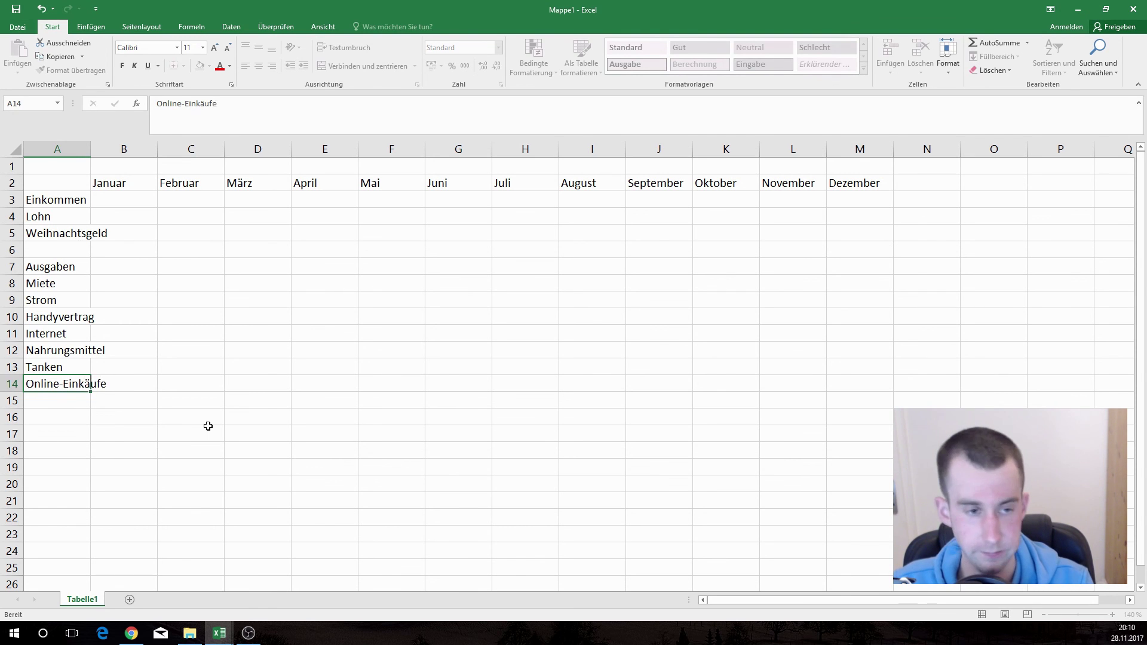
{"action": "key", "text": "Return"}
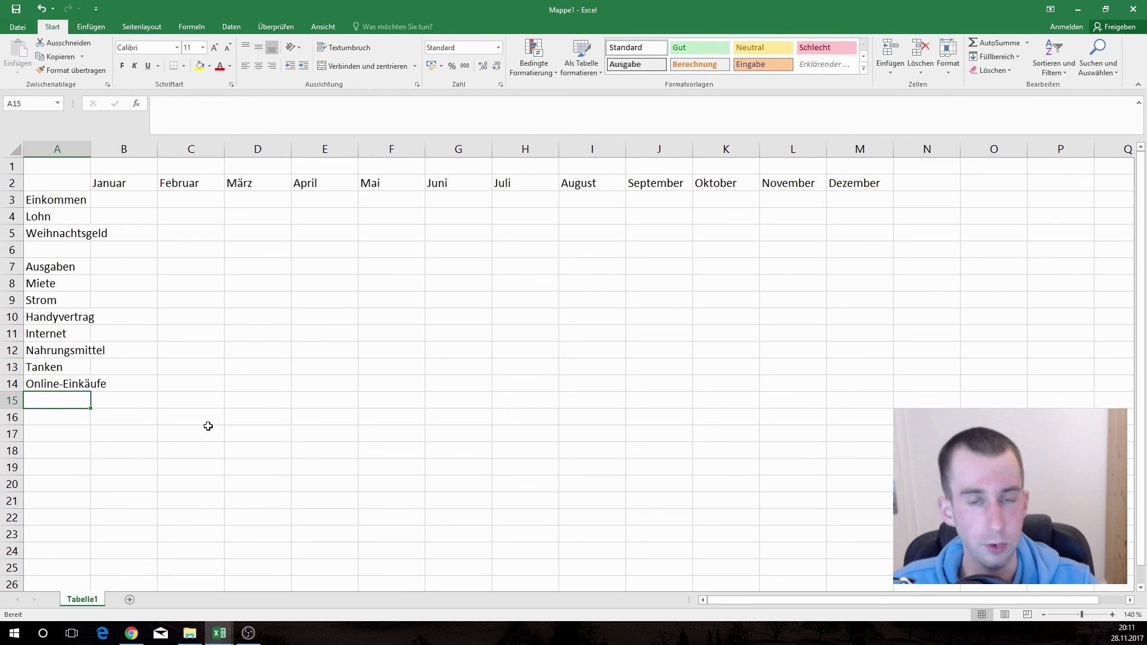
Type Summe Ausgaben into A15, then move the active cell up to A6.
{"action": "type", "text": "S"}
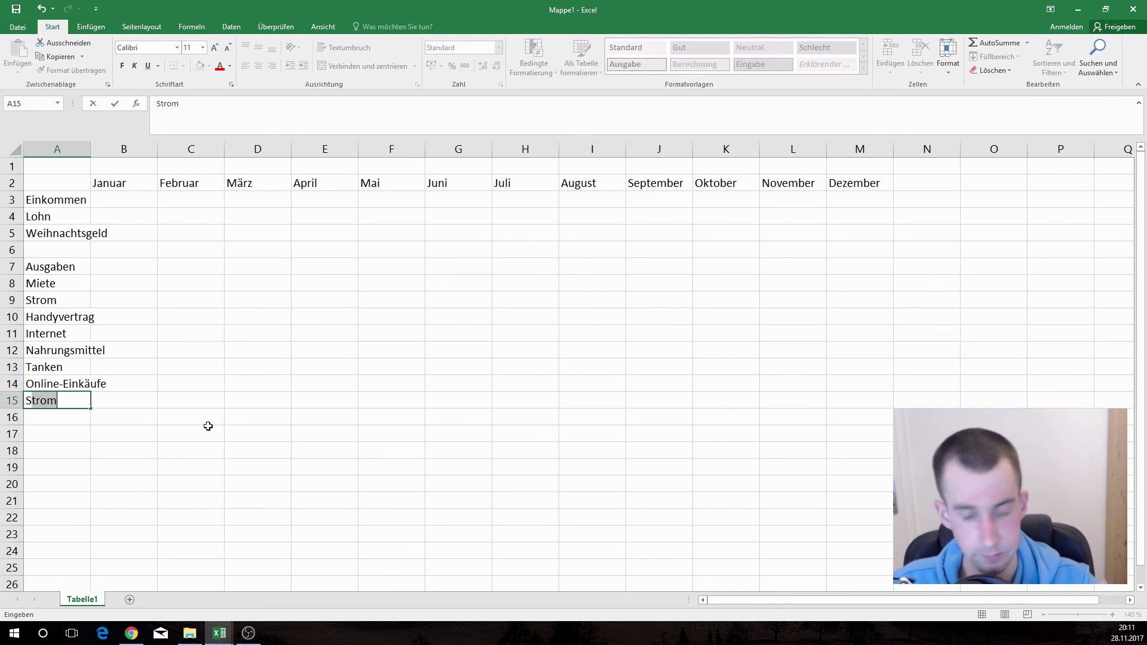
{"action": "type", "text": "umme "}
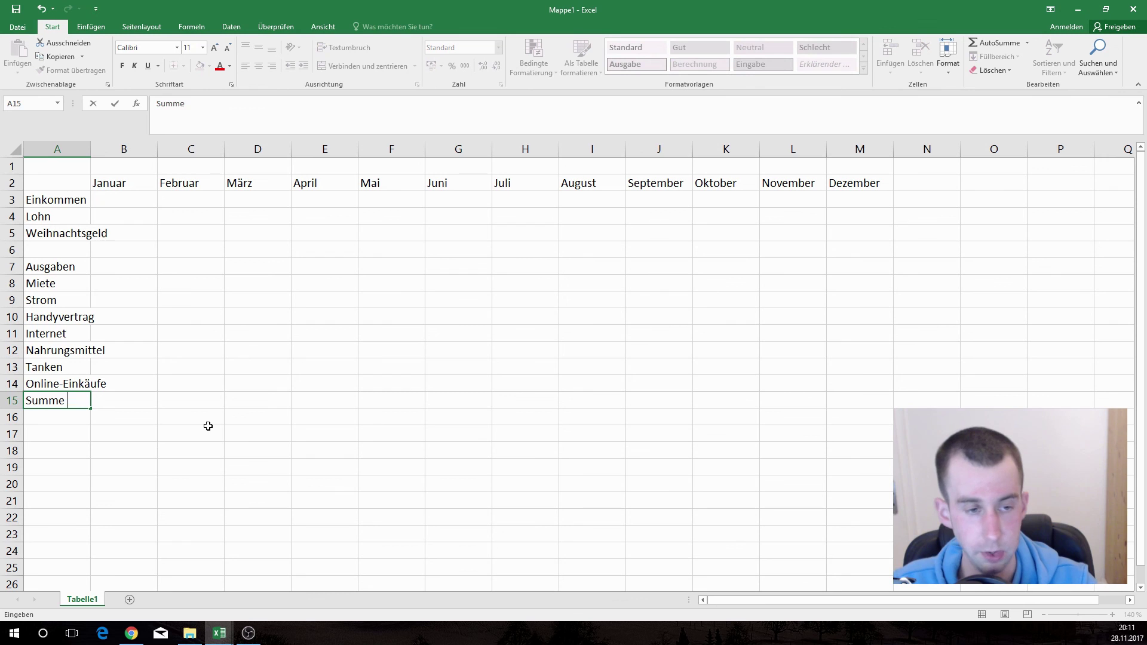
{"action": "type", "text": "Ausgaben"}
{"action": "key", "text": "Return"}
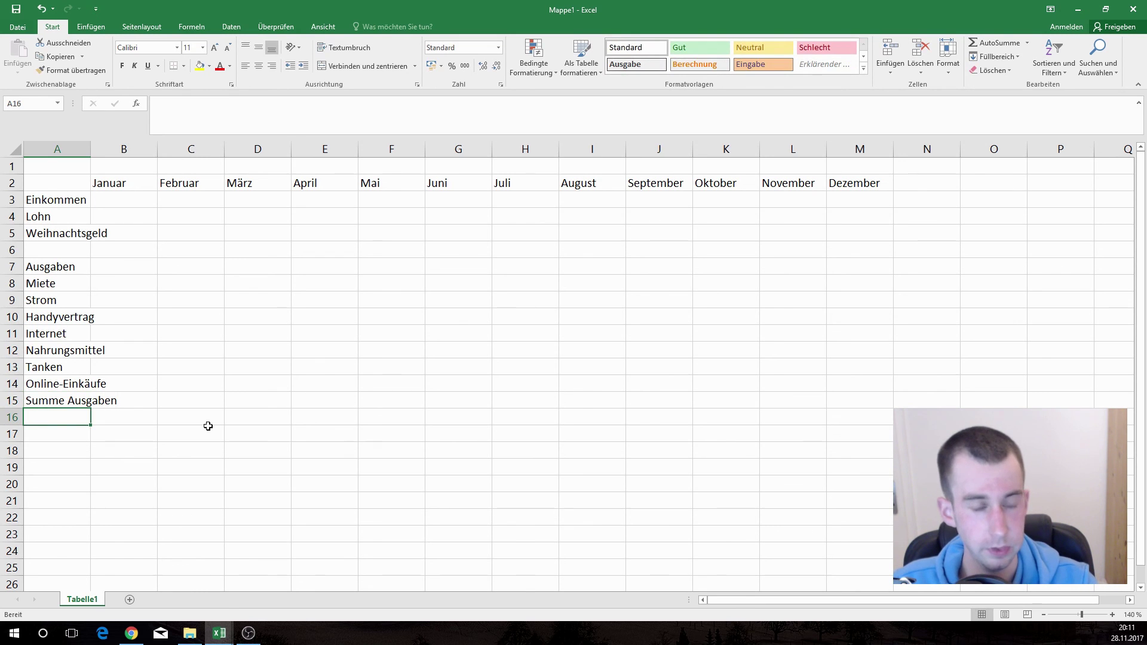
{"action": "key", "text": "Up"}
{"action": "key", "text": "ctrl+Up"}
{"action": "key", "text": "Up"}
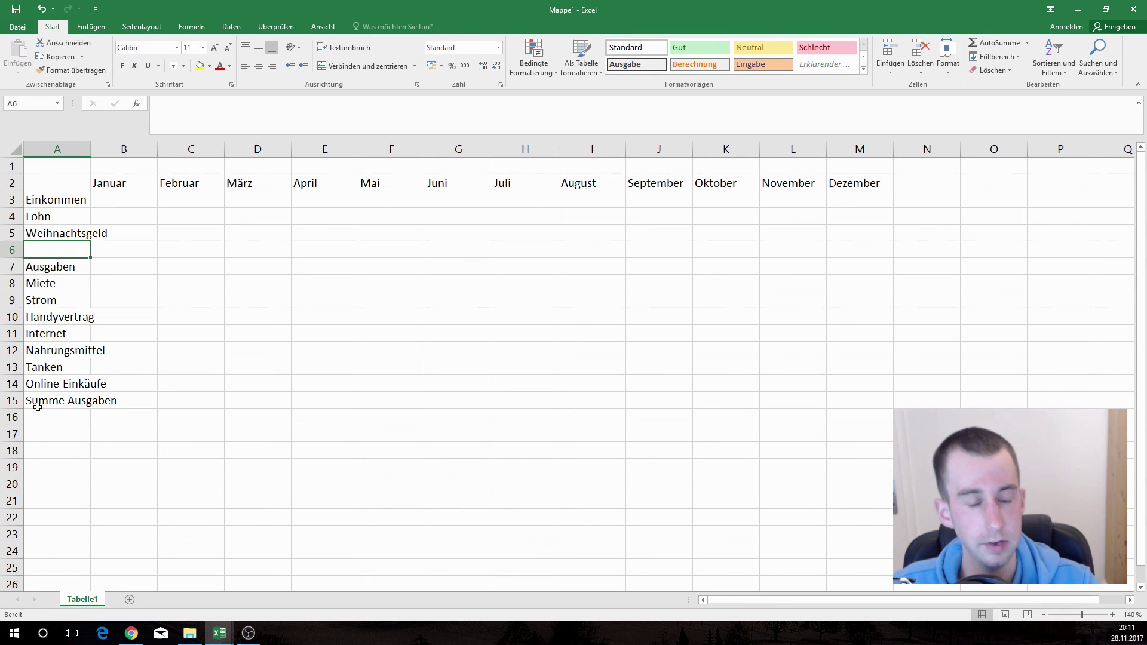
Copy the expense labels A7:A15 one row lower, then undo that paste.
{"action": "left_click_drag", "start_coordinate": [41, 264], "coordinate": [41, 401]}
{"action": "right_click", "coordinate": [40, 276]}
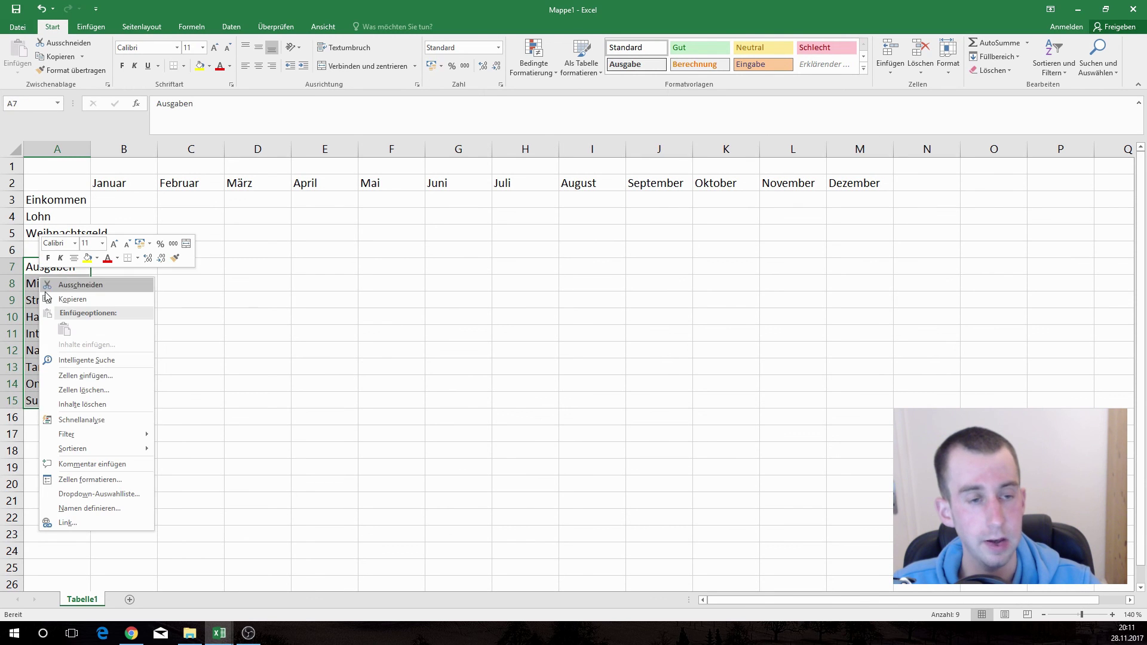
{"action": "left_click", "coordinate": [49, 300]}
{"action": "right_click", "coordinate": [37, 278]}
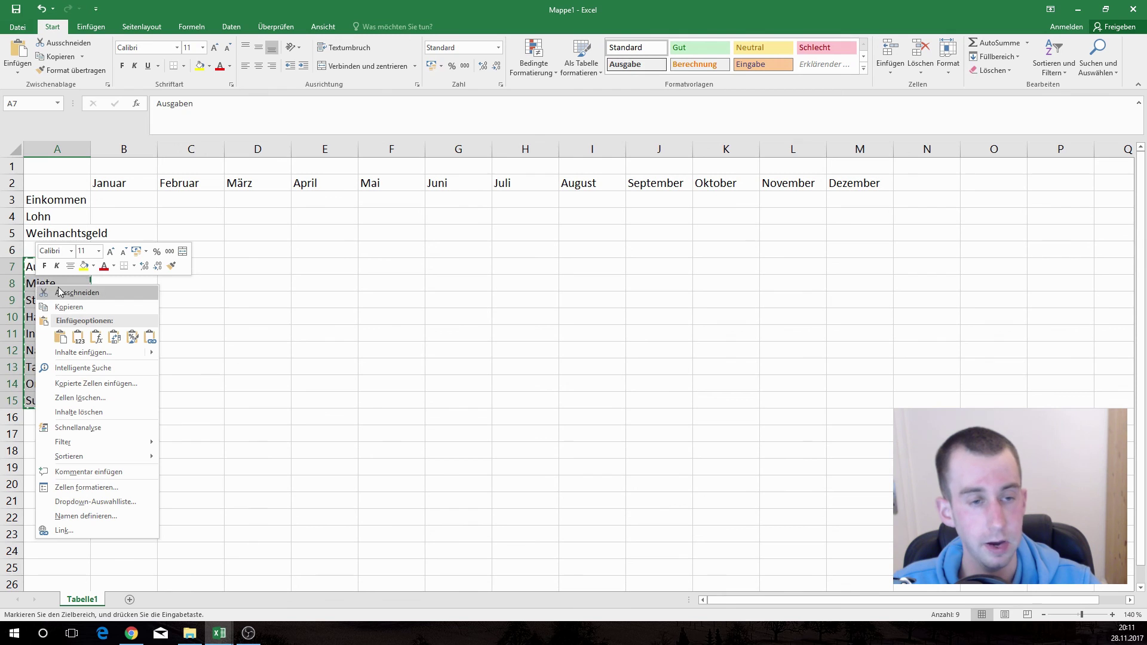
{"action": "left_click", "coordinate": [25, 278]}
{"action": "left_click", "coordinate": [50, 281]}
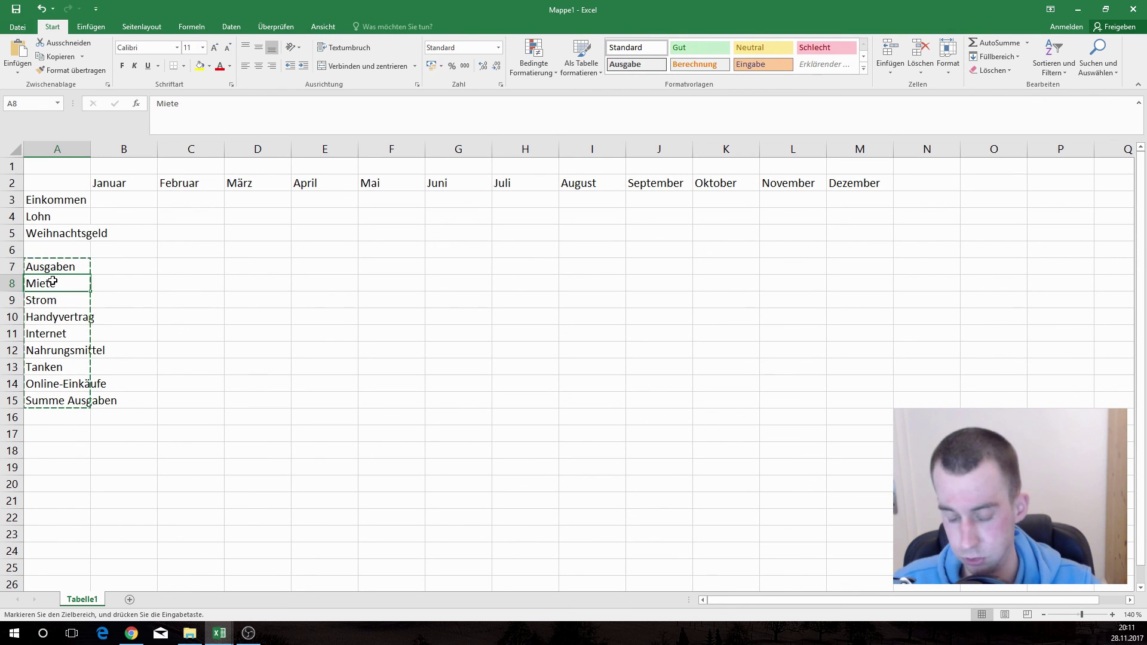
{"action": "key", "text": "ctrl+v"}
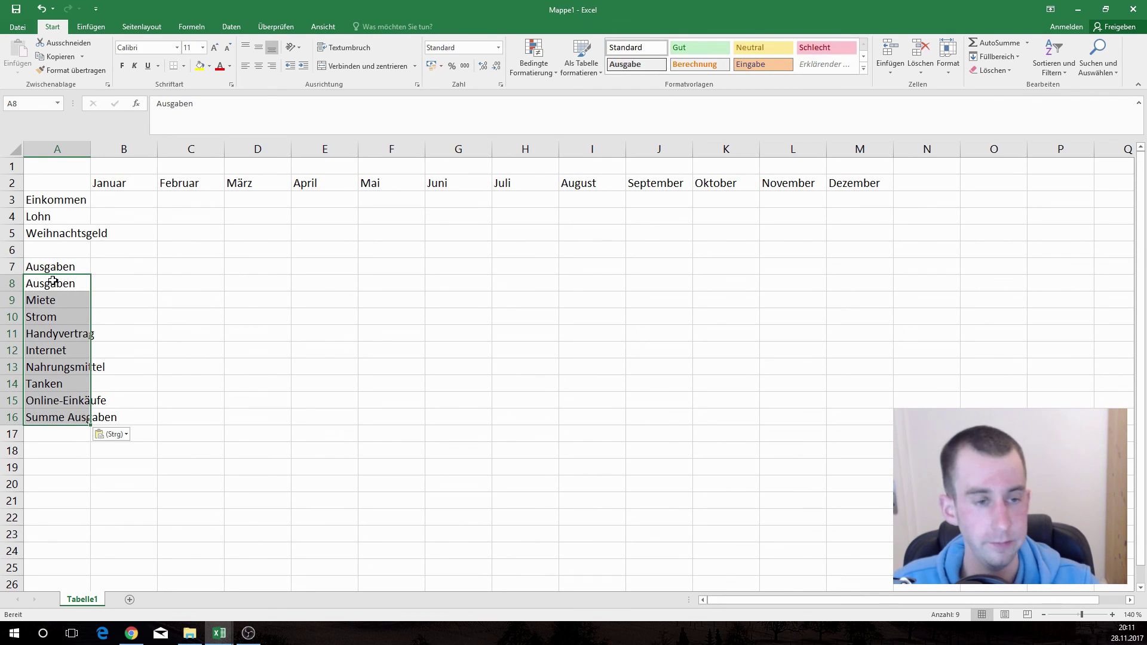
{"action": "left_click", "coordinate": [52, 268]}
{"action": "key", "text": "Delete"}
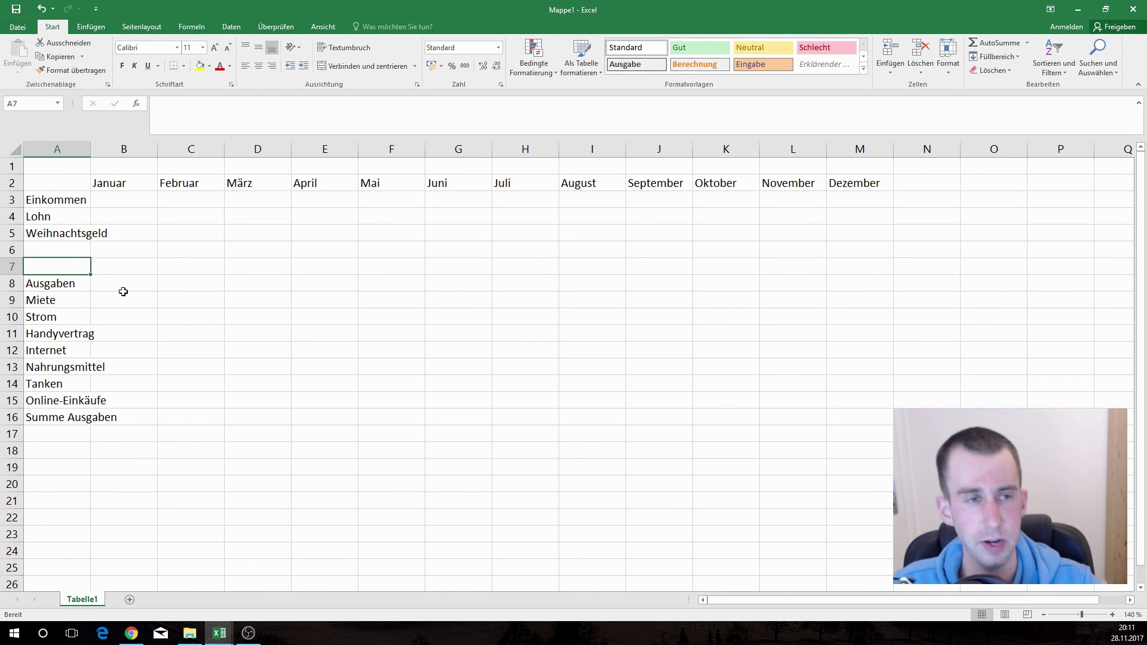
{"action": "left_click", "coordinate": [41, 8]}
{"action": "left_click", "coordinate": [42, 7]}
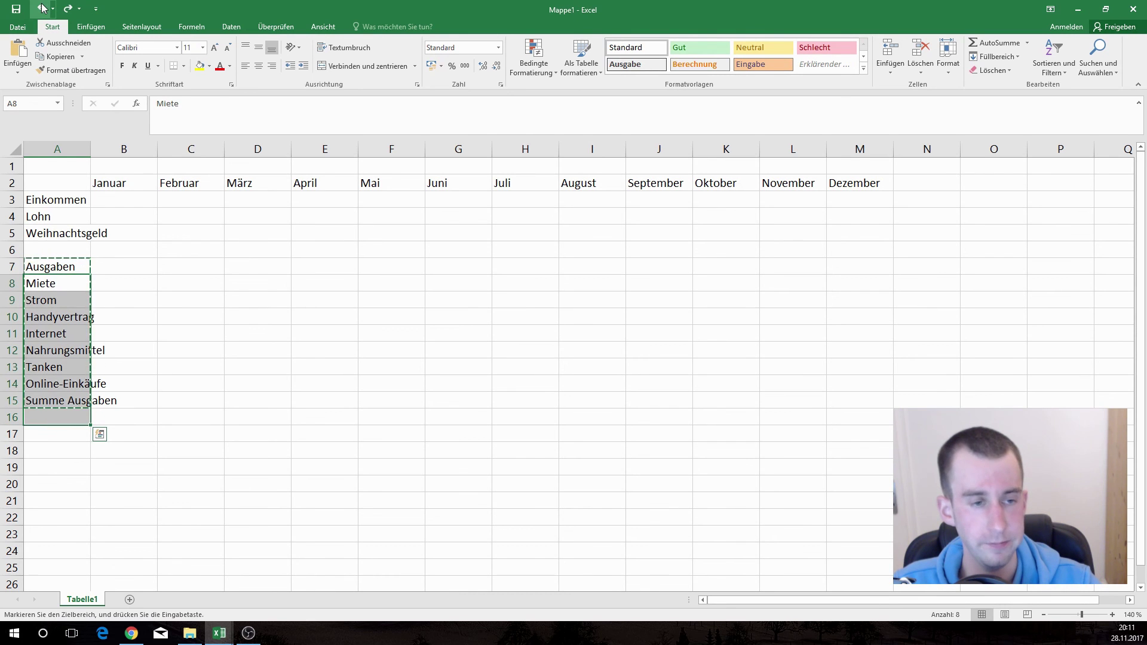
{"action": "left_click", "coordinate": [160, 285]}
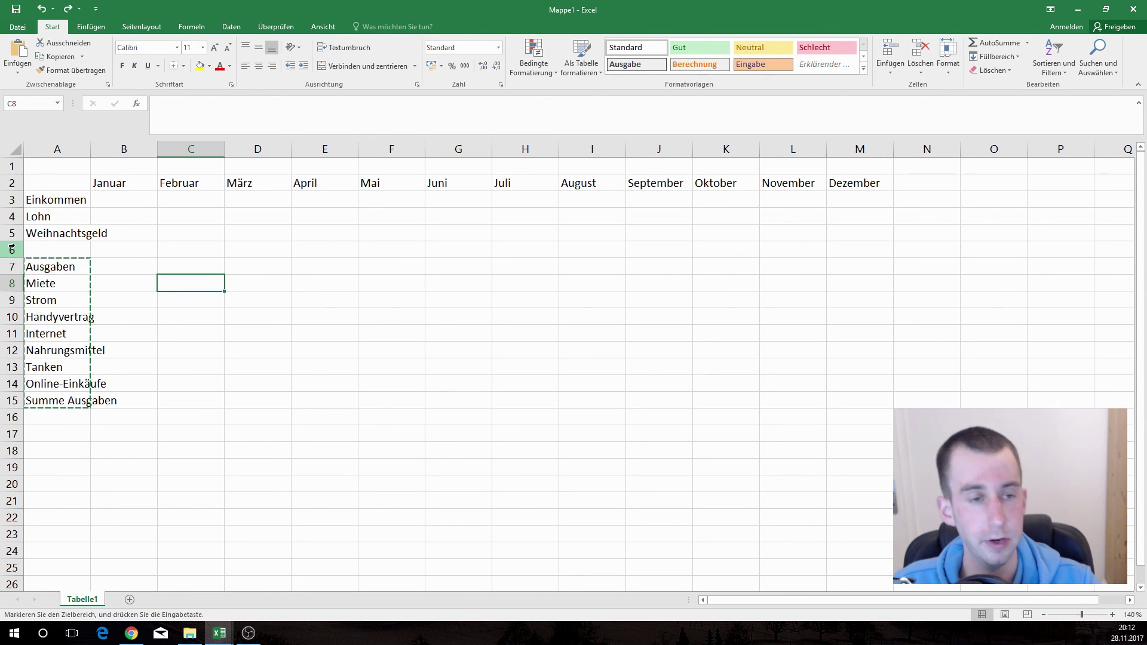
Insert a blank row at row 6 using Zellen einfügen.
{"action": "left_click", "coordinate": [12, 247]}
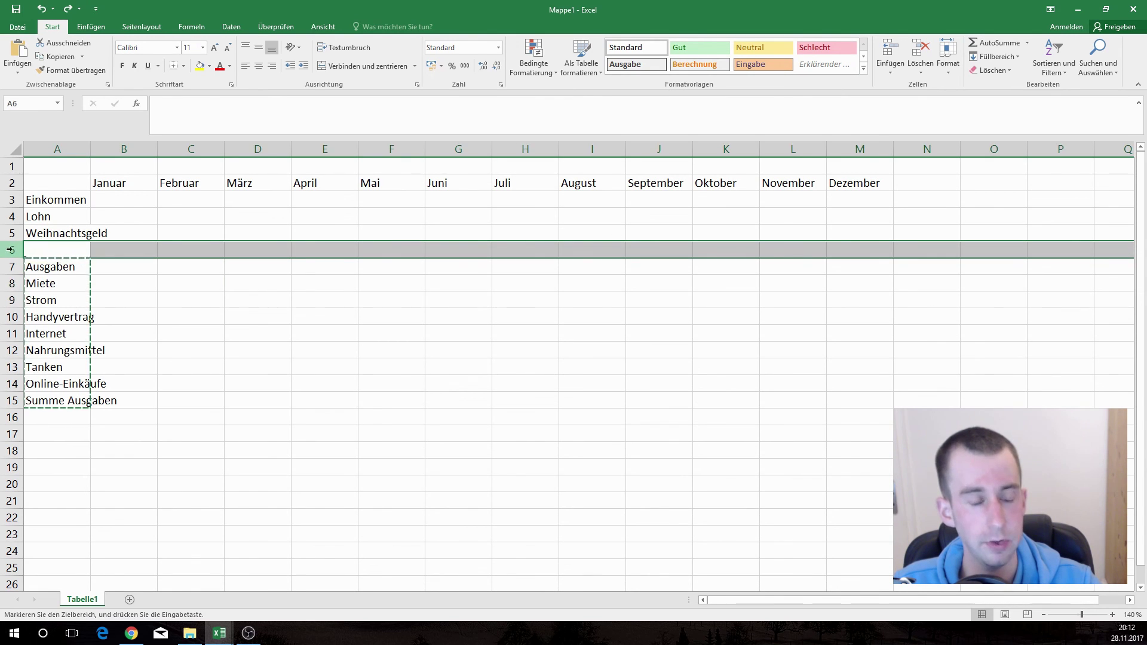
{"action": "right_click", "coordinate": [11, 249]}
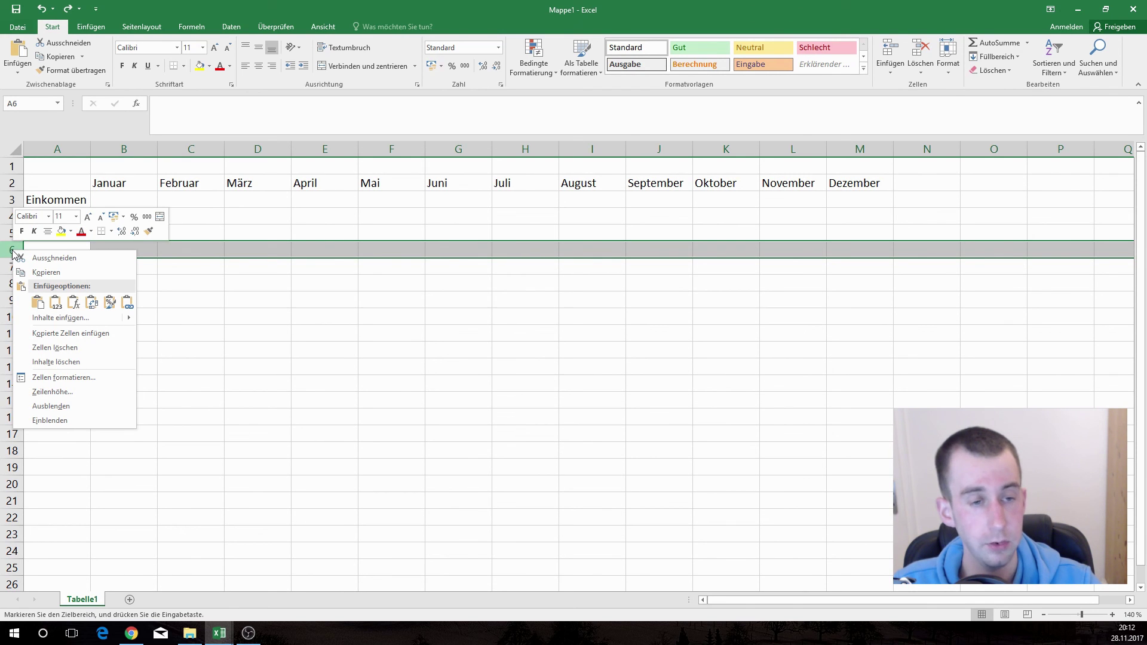
{"action": "key", "text": "Escape"}
{"action": "key", "text": "Escape"}
{"action": "right_click", "coordinate": [10, 249]}
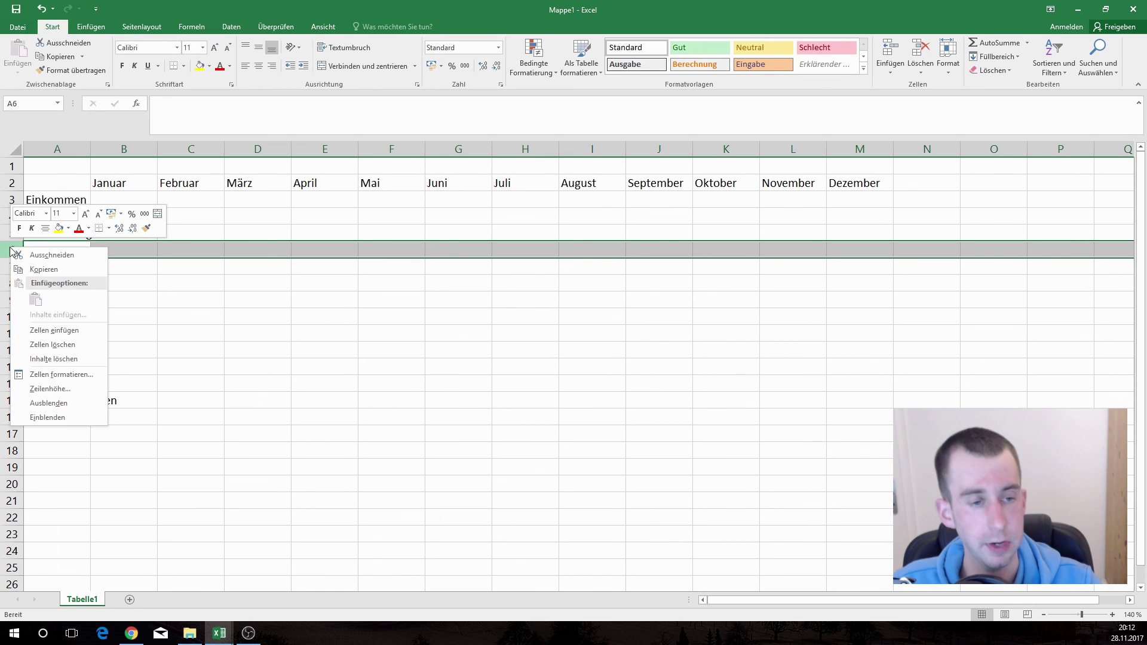
{"action": "left_click", "coordinate": [21, 330]}
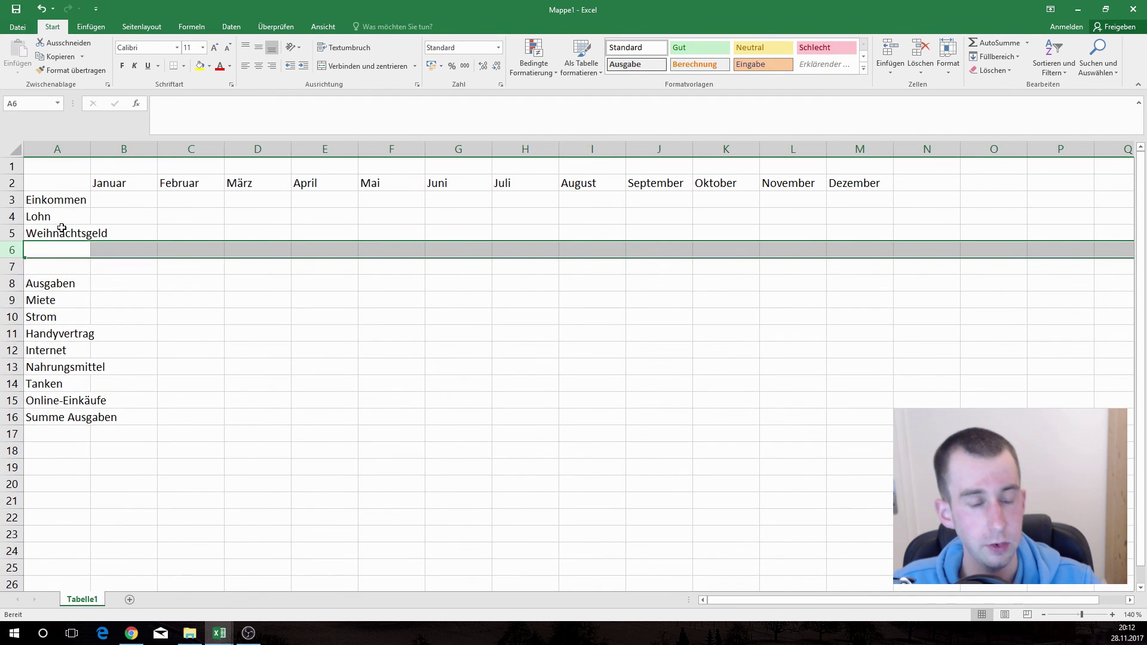
Put the label Summe Ausgaben into A6, directly under Weihnachtsgeld.
{"action": "left_click", "coordinate": [50, 252]}
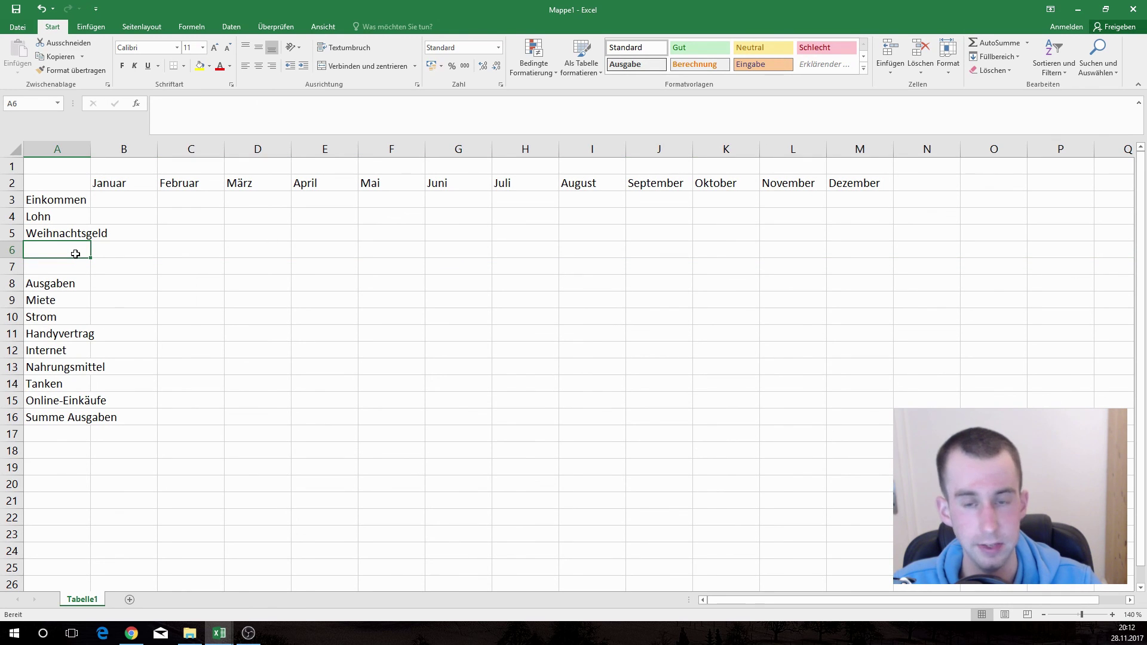
{"action": "left_click", "coordinate": [11, 250]}
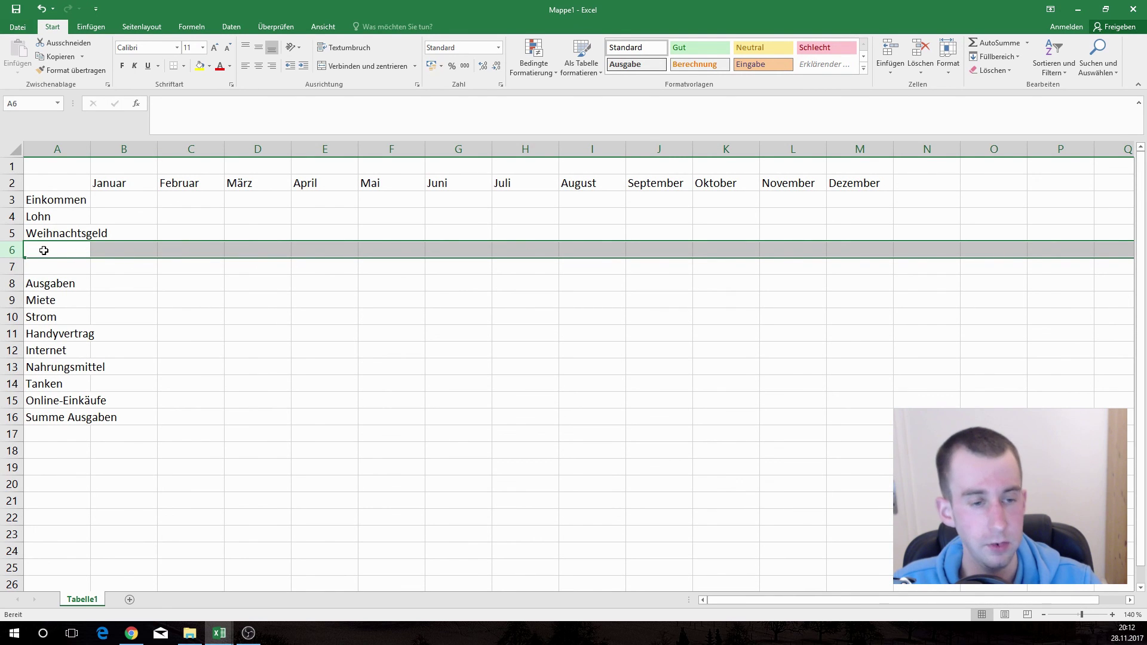
{"action": "left_click", "coordinate": [42, 250]}
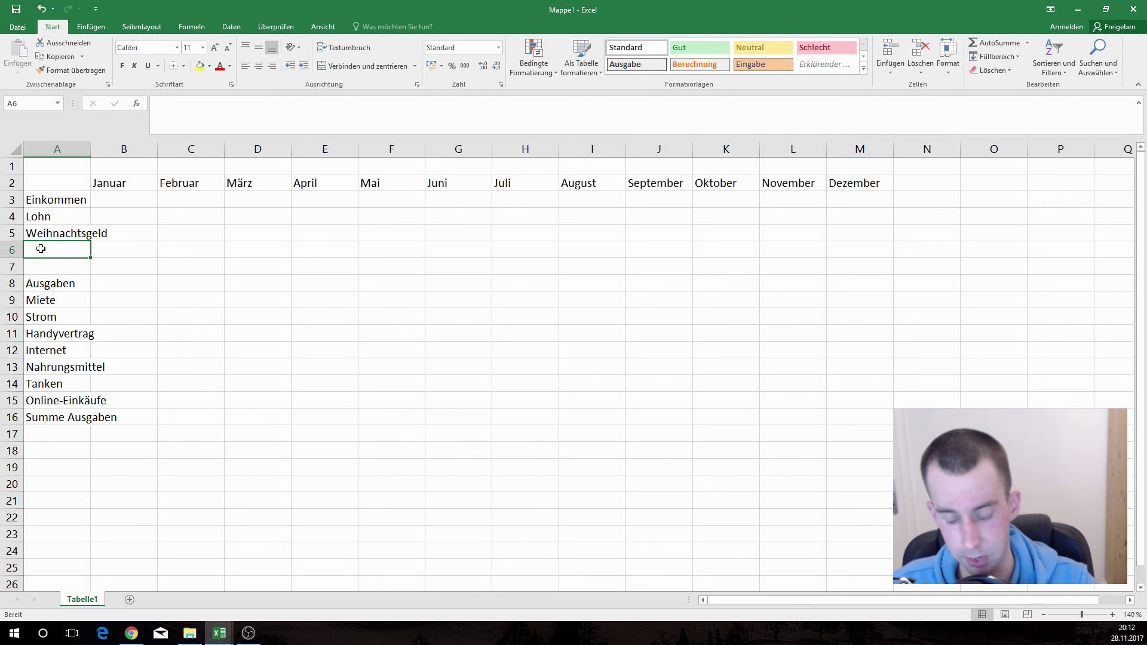
{"action": "type", "text": "Summe Ausg"}
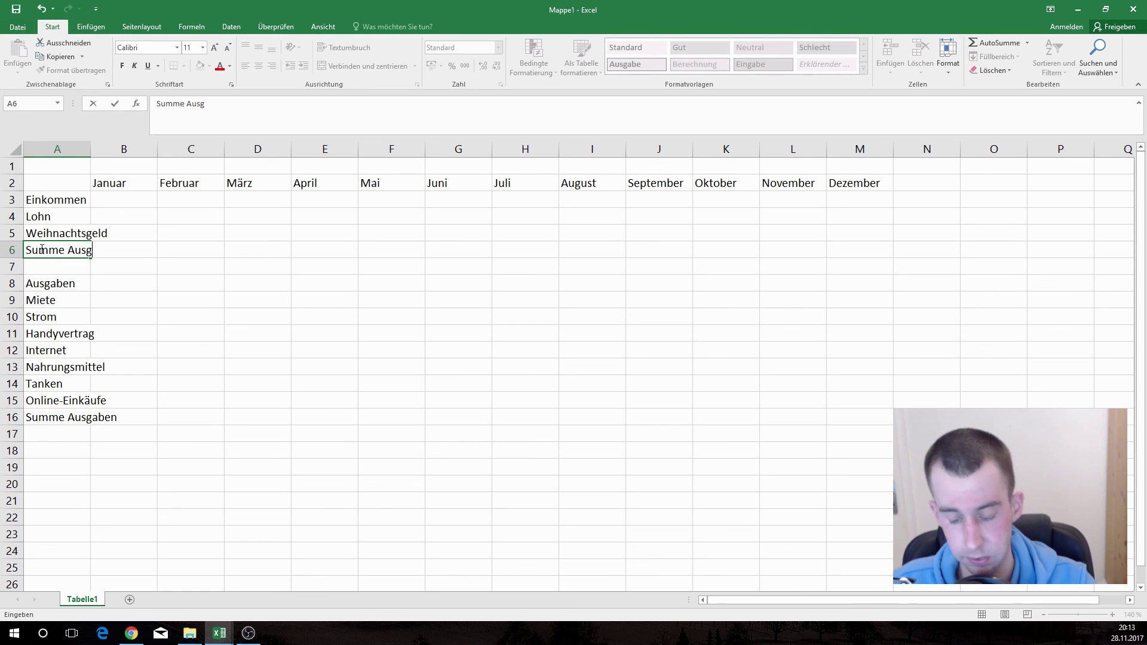
{"action": "type", "text": "aben"}
{"action": "key", "text": "Return"}
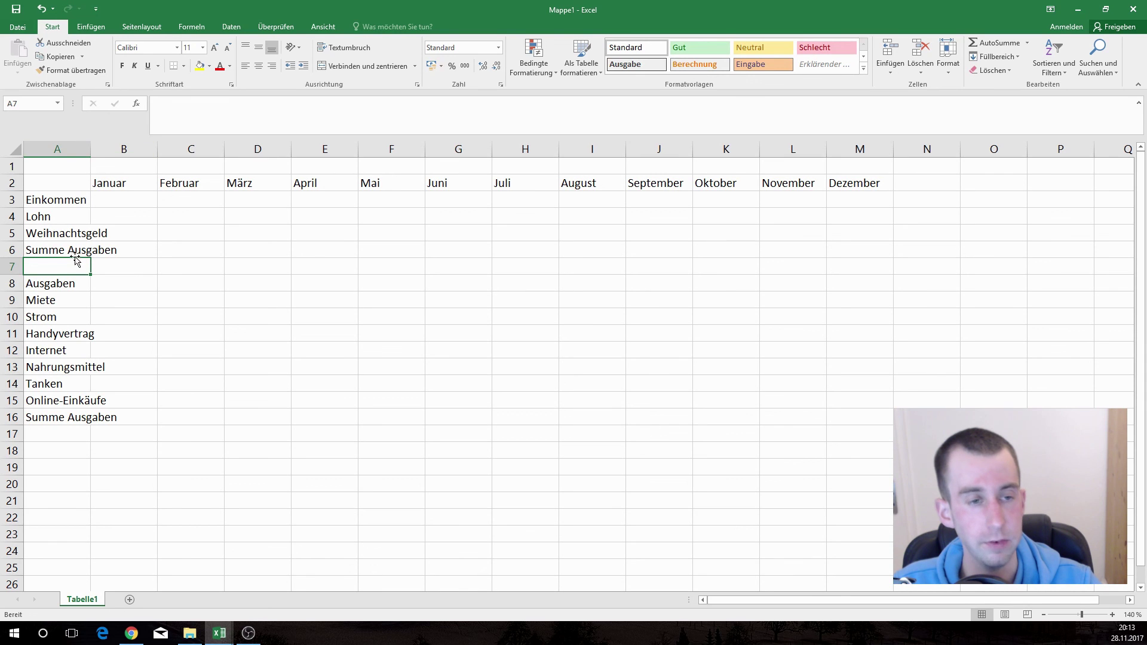
{"action": "left_click", "coordinate": [58, 232]}
Auto-fit column A so Summe Ausgaben and Online-Einkäufe show in full.
{"action": "left_click", "coordinate": [47, 251]}
{"action": "left_click", "coordinate": [39, 363]}
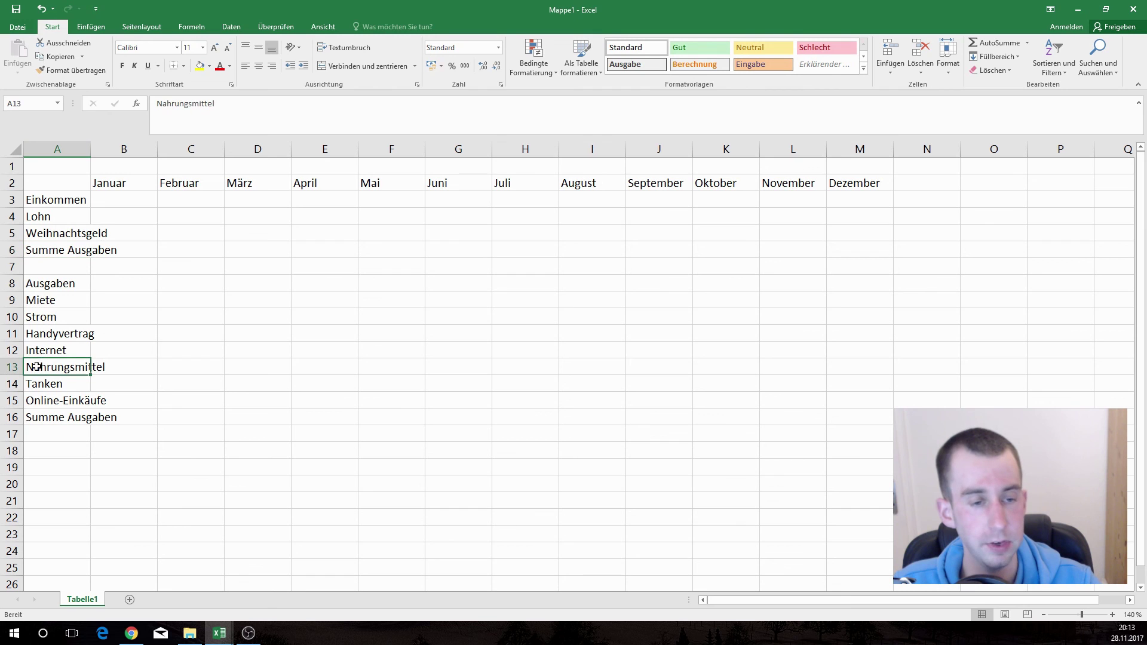
{"action": "left_click", "coordinate": [34, 399]}
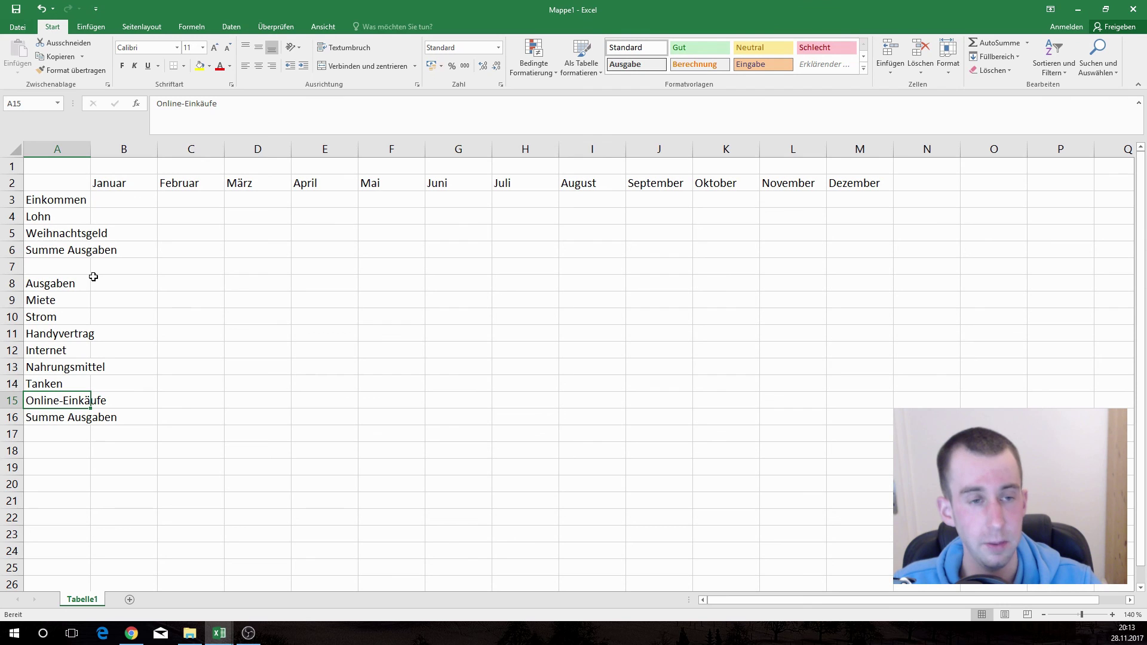
{"action": "left_click_drag", "start_coordinate": [94, 151], "coordinate": [123, 150]}
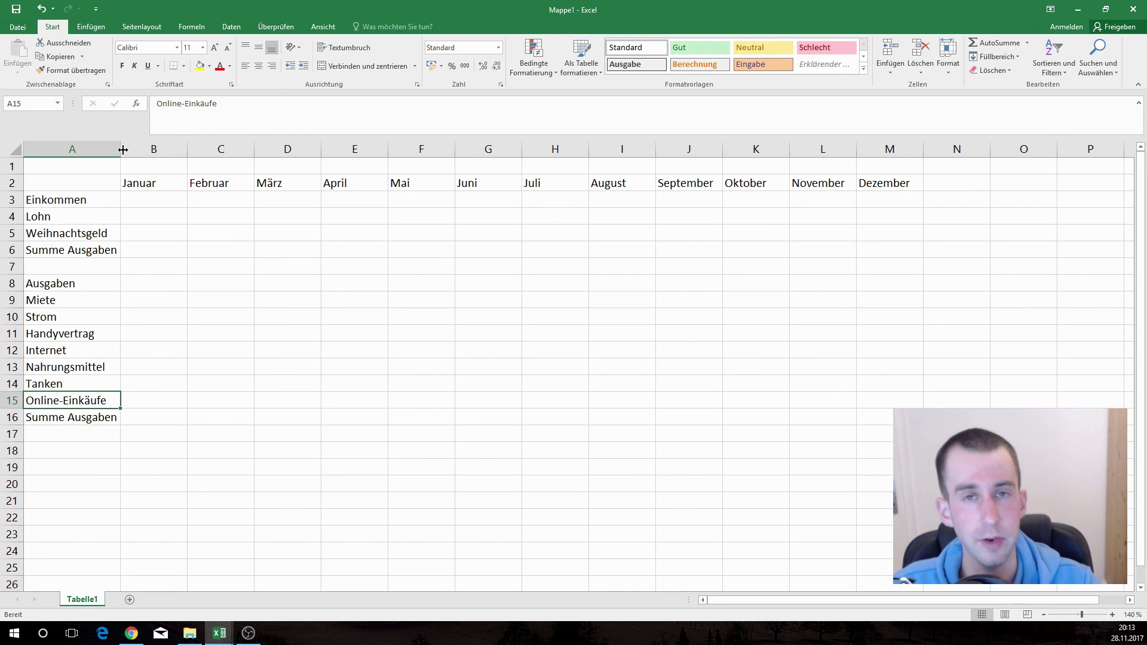
{"action": "left_click", "coordinate": [41, 9]}
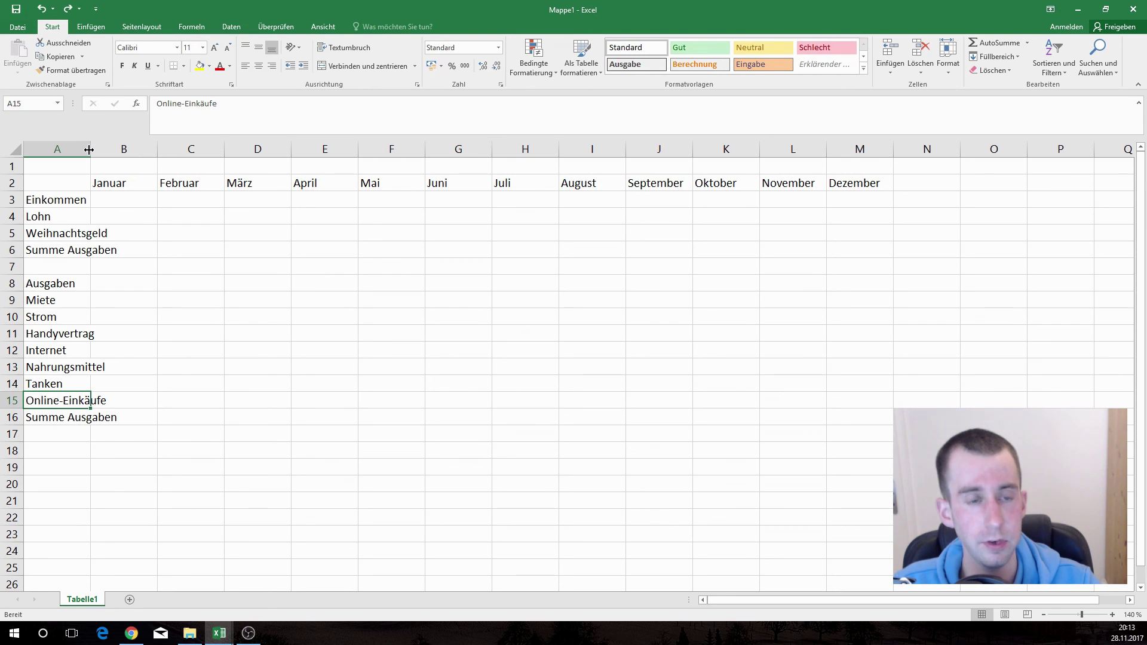
{"action": "double_click", "coordinate": [89, 150]}
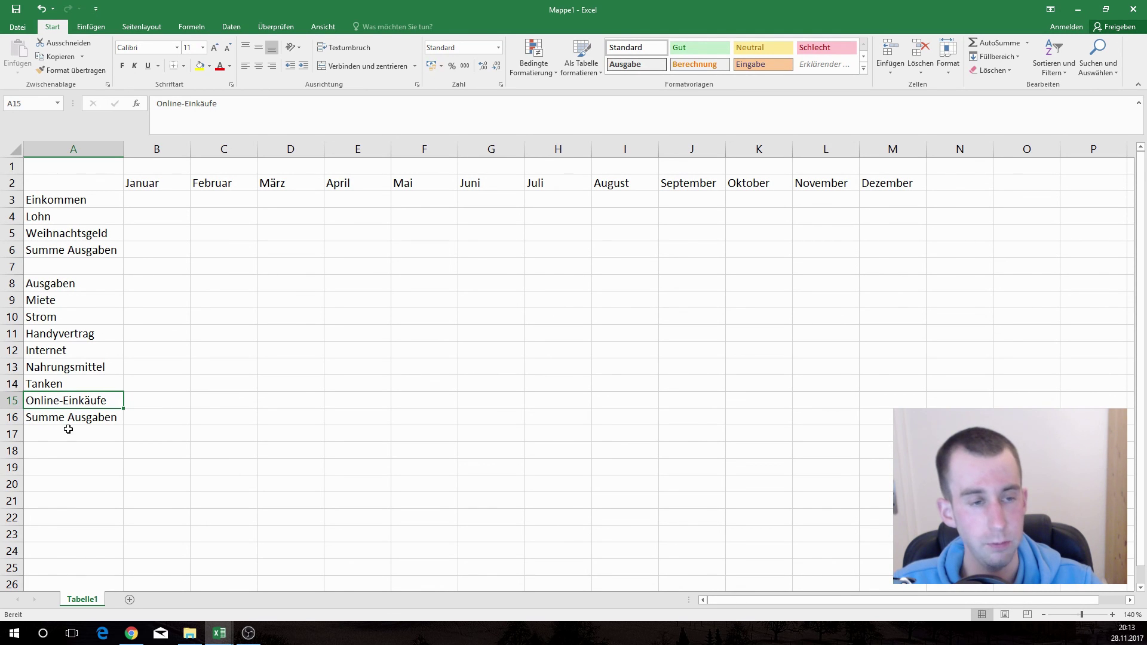
Enter January Lohn 1800, Weihnachtsgeld 1500, Miete 600 and Strom 50.
{"action": "left_click", "coordinate": [145, 217]}
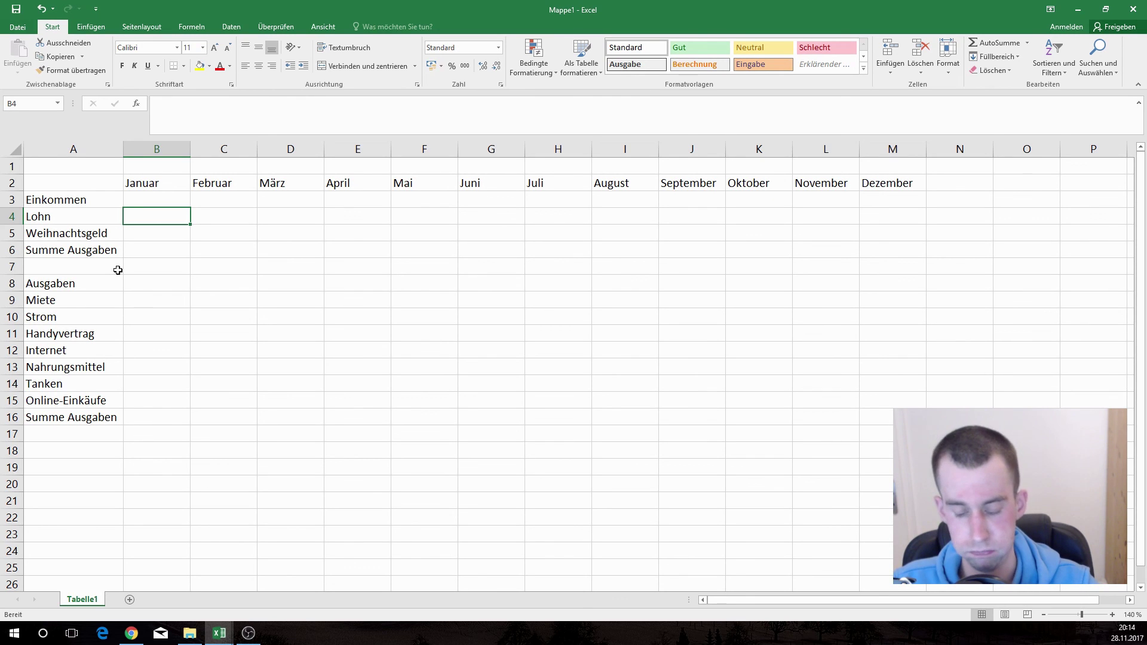
{"action": "type", "text": "1800"}
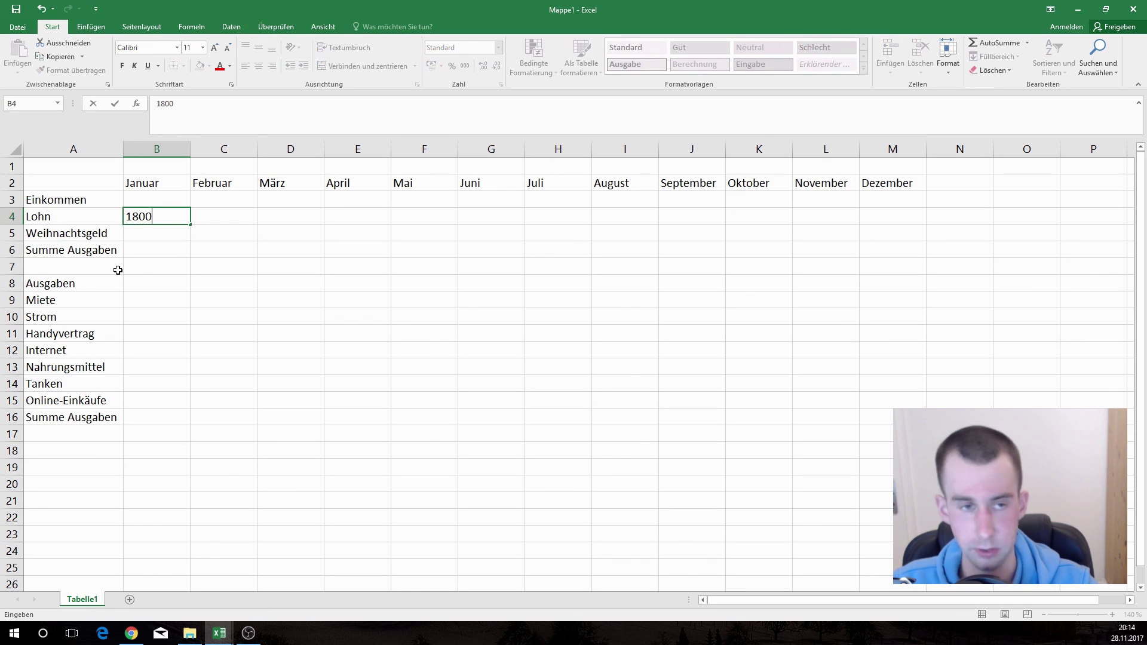
{"action": "key", "text": "Return"}
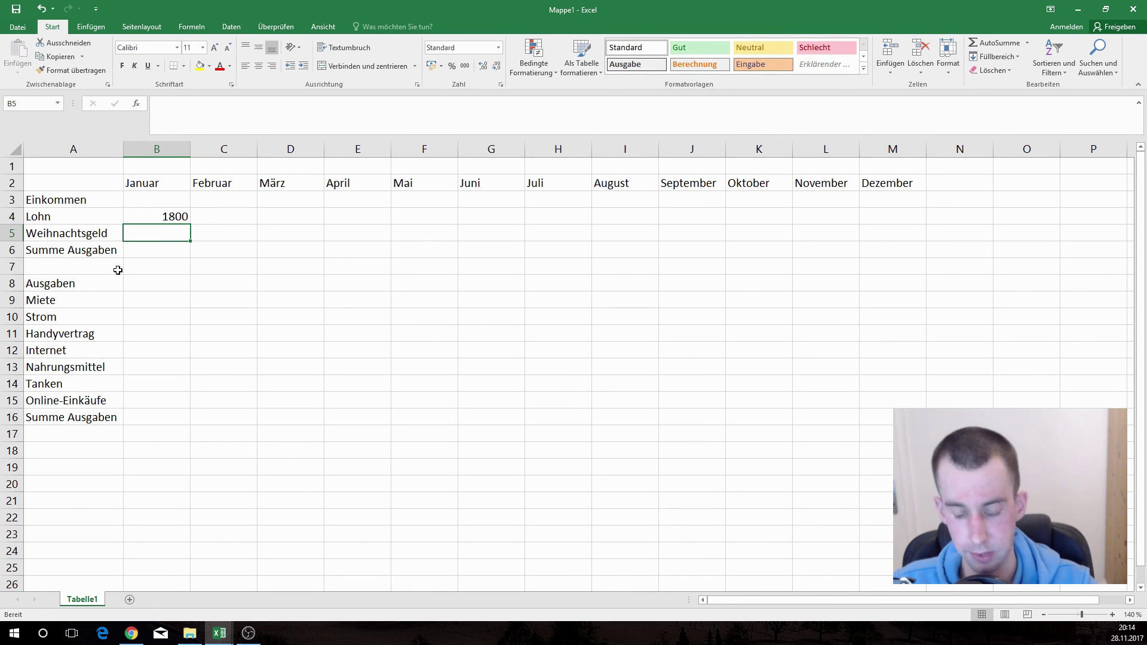
{"action": "type", "text": "1500"}
{"action": "key", "text": "Return"}
{"action": "key", "text": "Down"}
{"action": "key", "text": "Down"}
{"action": "key", "text": "Down"}
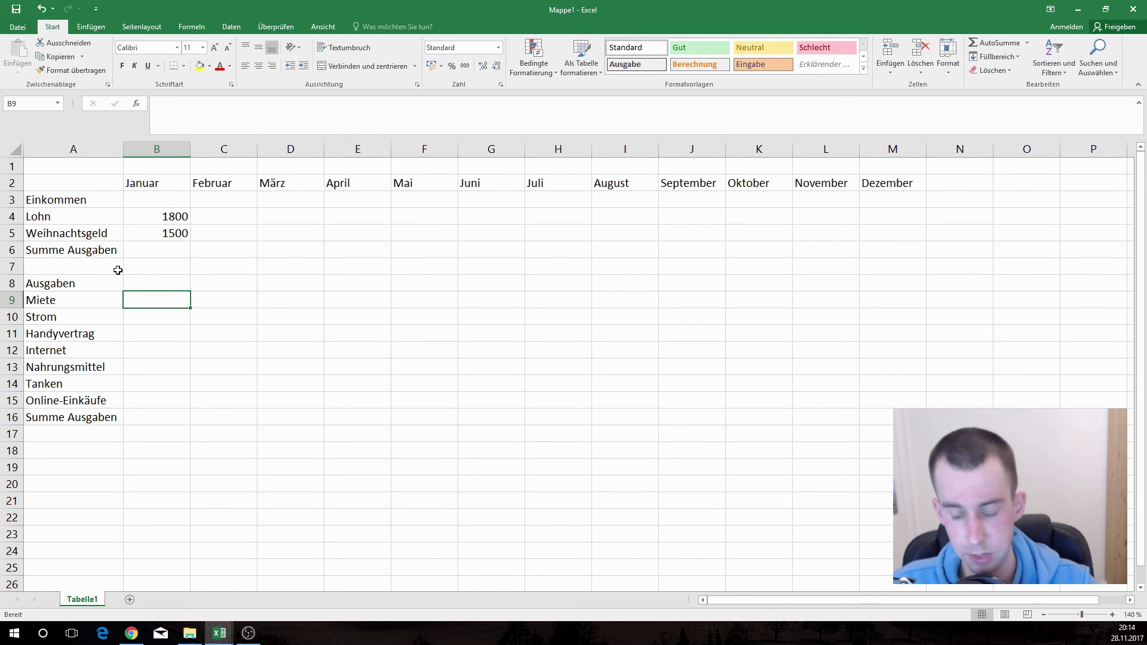
{"action": "type", "text": "600"}
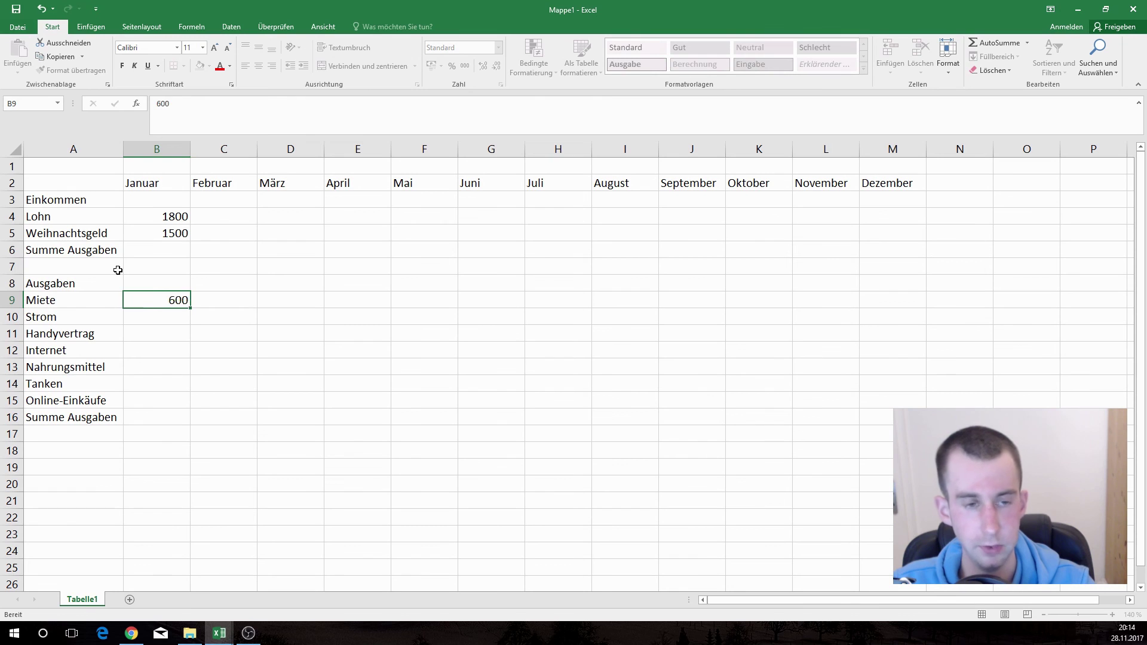
{"action": "key", "text": "Return"}
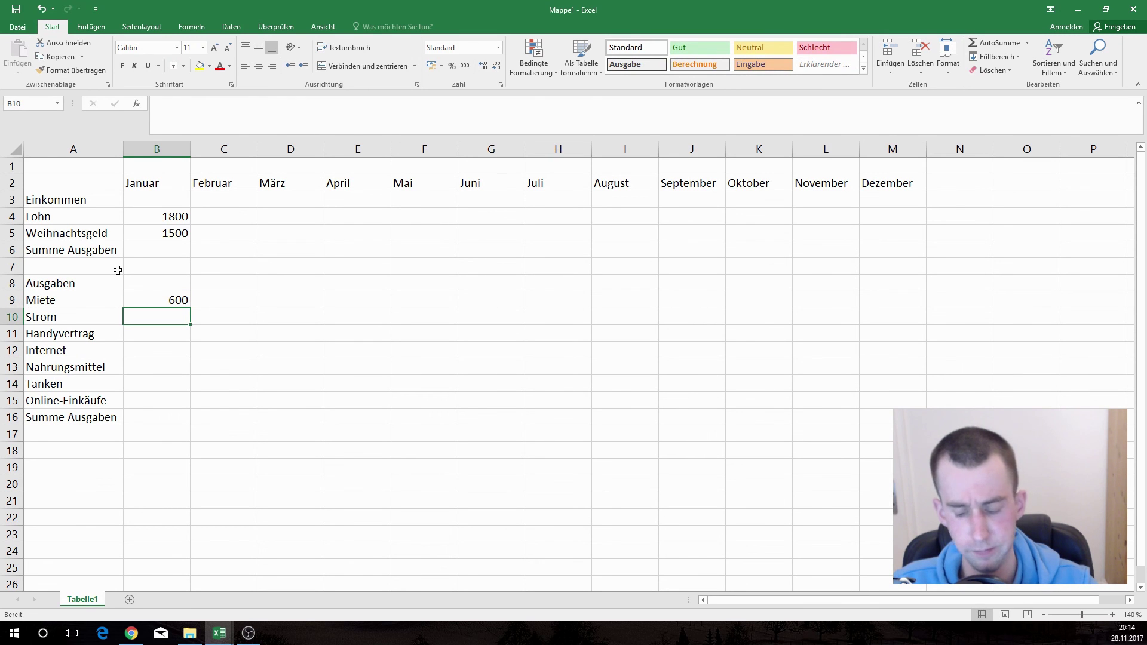
{"action": "type", "text": "50"}
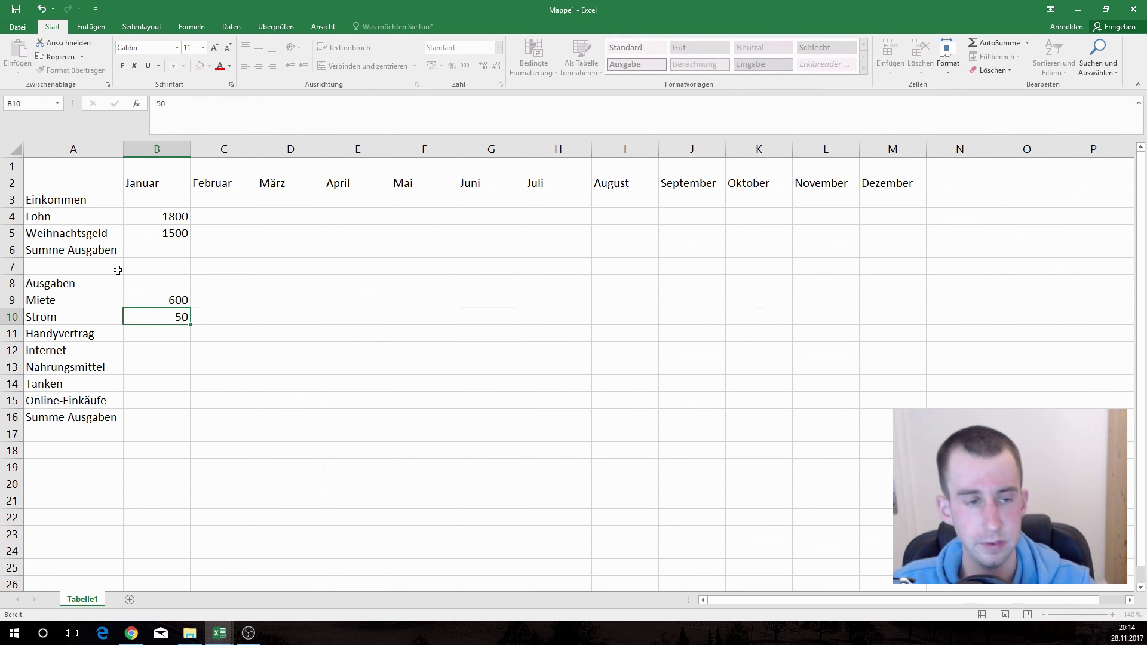
{"action": "key", "text": "Return"}
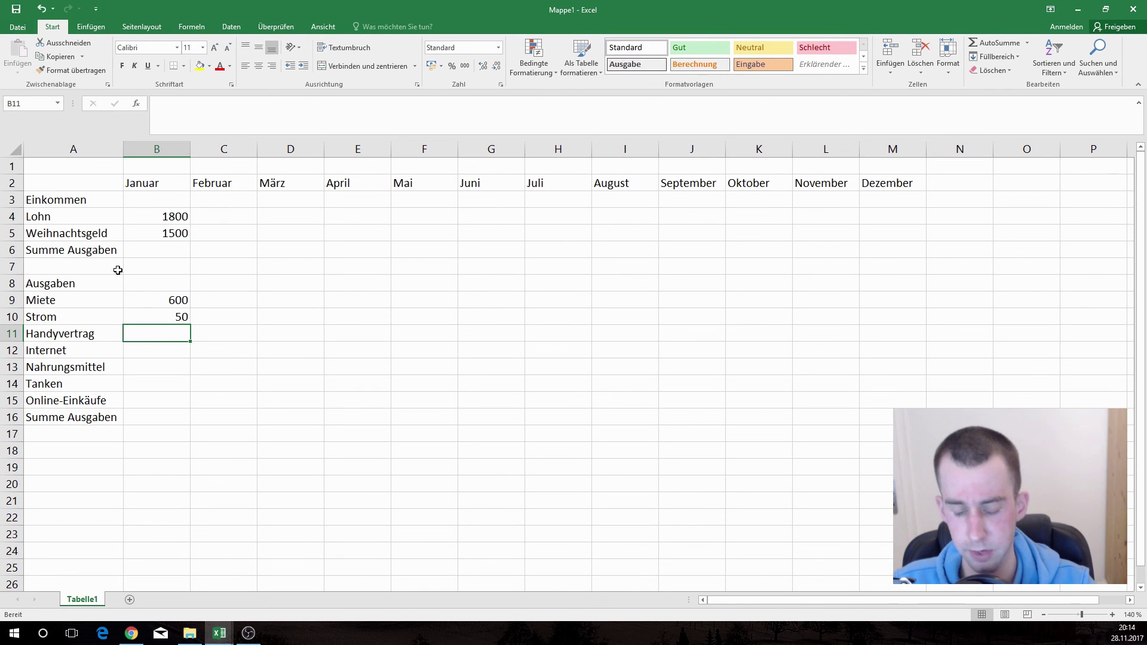
Enter January Handyvertrag 25, Internet 30, Nahrungsmittel 300, Tanken 200, Online-Einkäufe 150.
{"action": "type", "text": "2"}
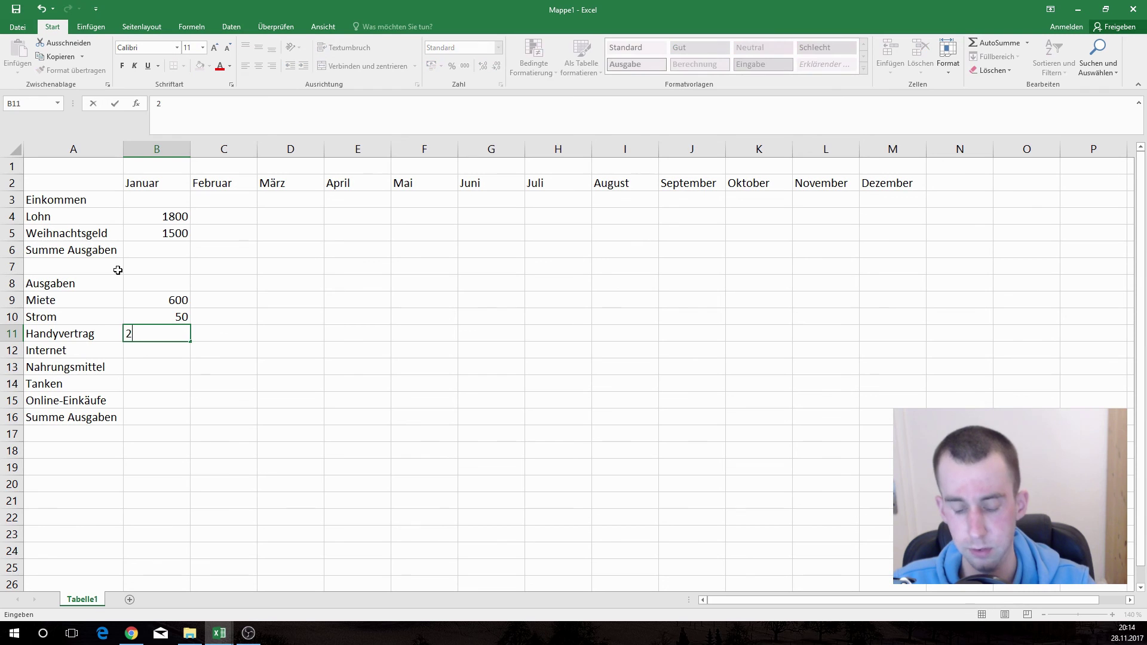
{"action": "type", "text": "5"}
{"action": "key", "text": "Return"}
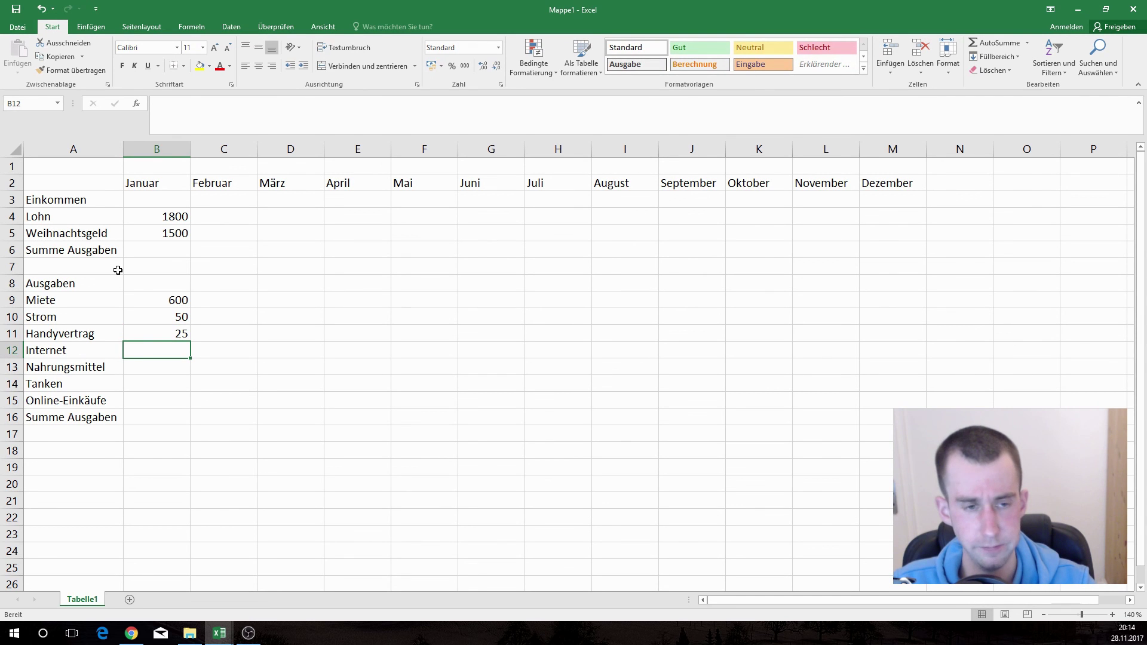
{"action": "type", "text": "30"}
{"action": "key", "text": "Return"}
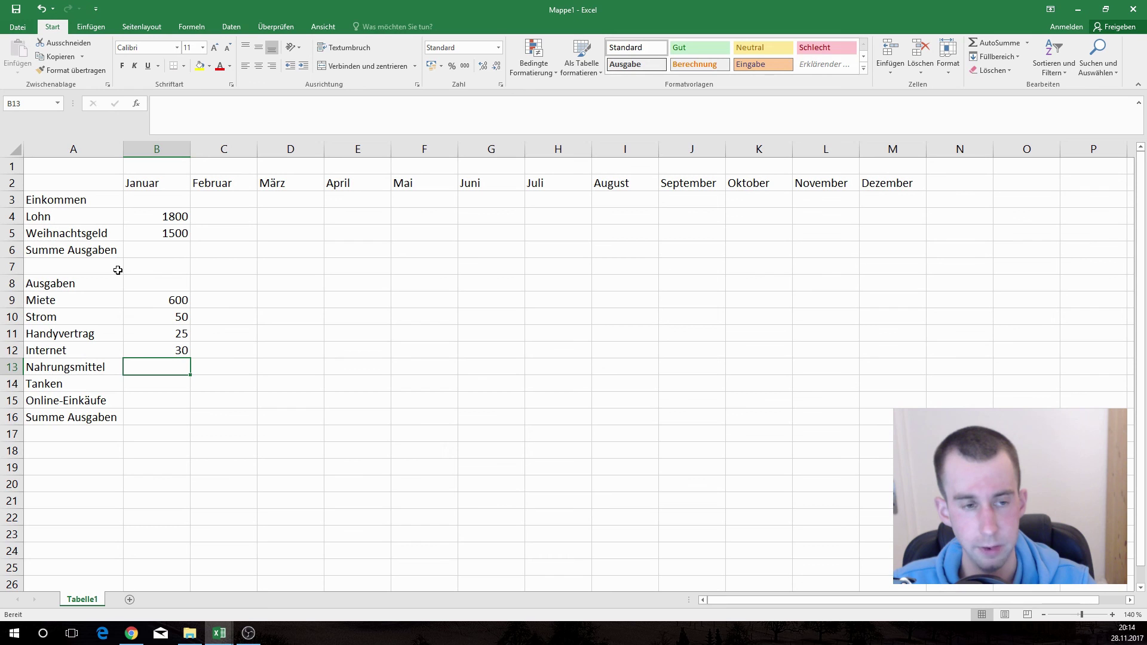
{"action": "type", "text": "3"}
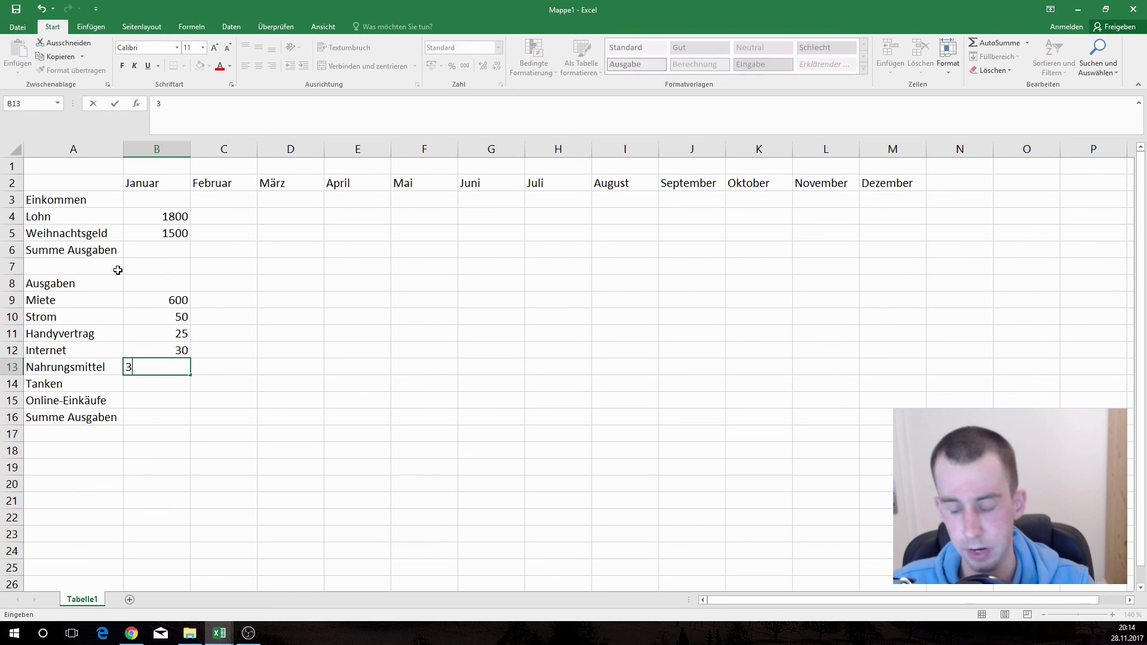
{"action": "type", "text": "00"}
{"action": "key", "text": "Return"}
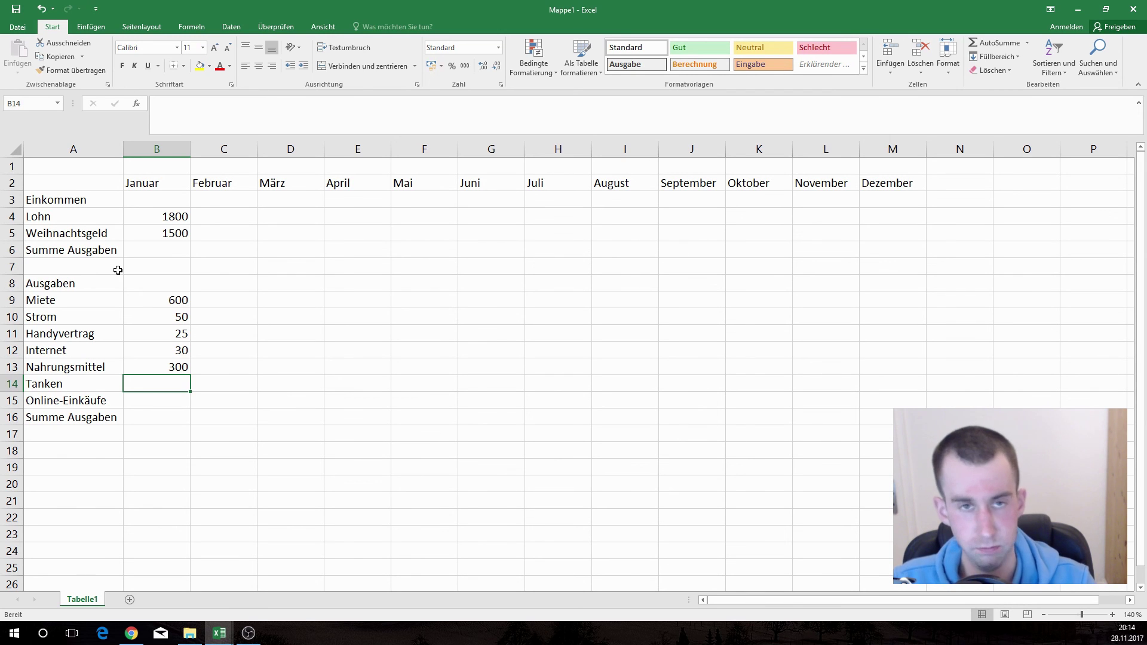
{"action": "type", "text": "20"}
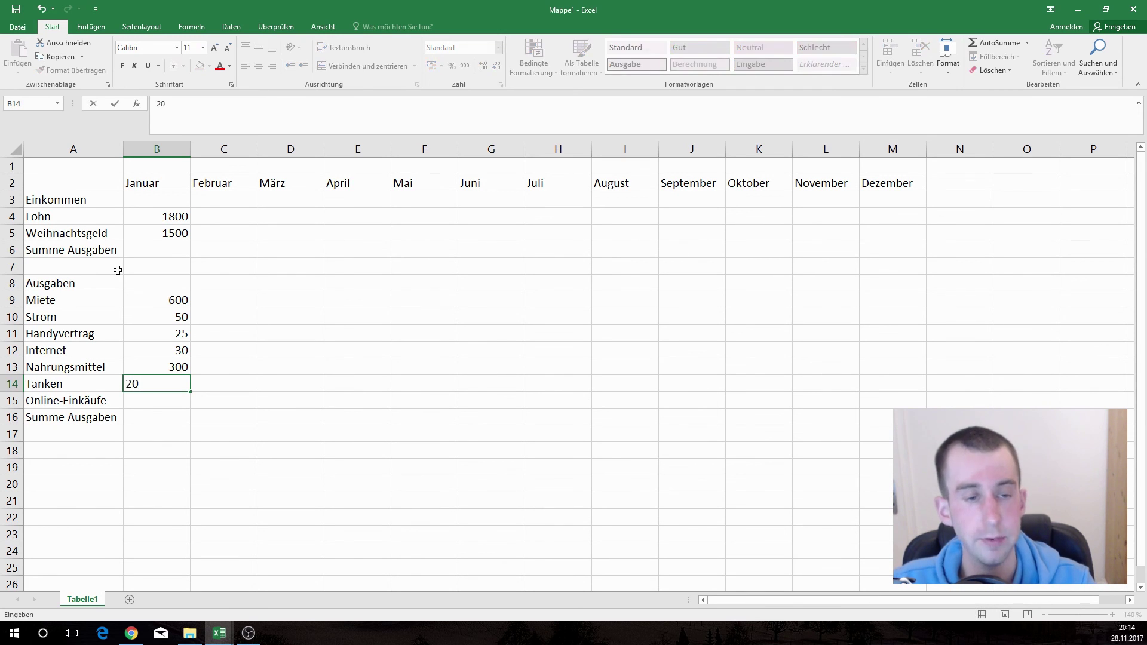
{"action": "type", "text": "0"}
{"action": "key", "text": "Return"}
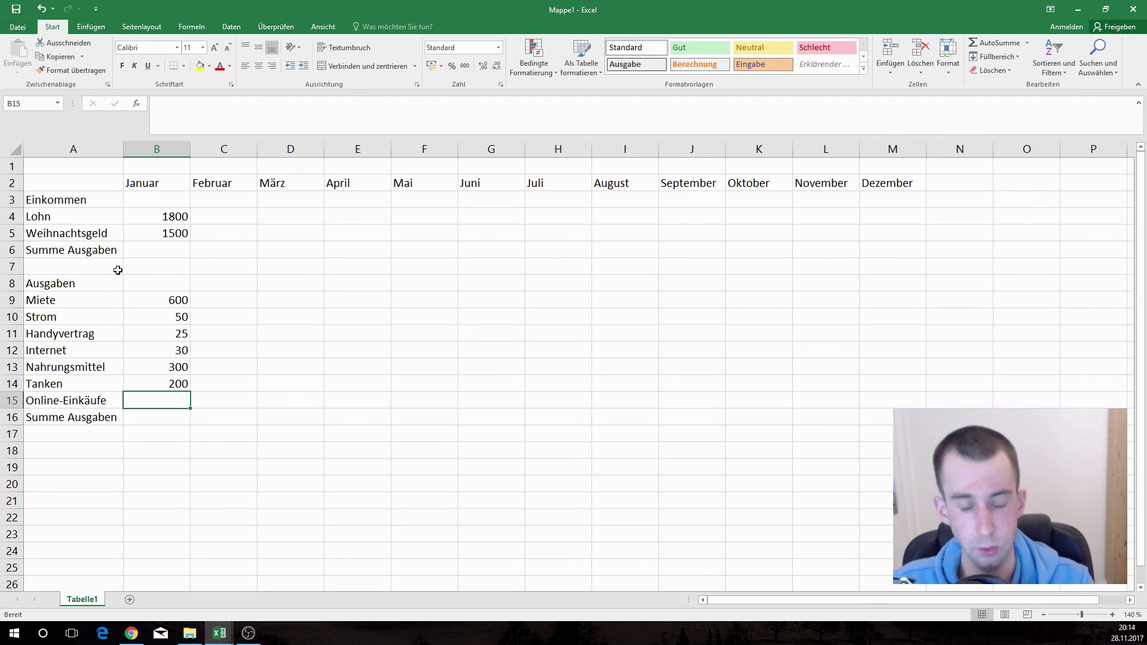
{"action": "type", "text": "150"}
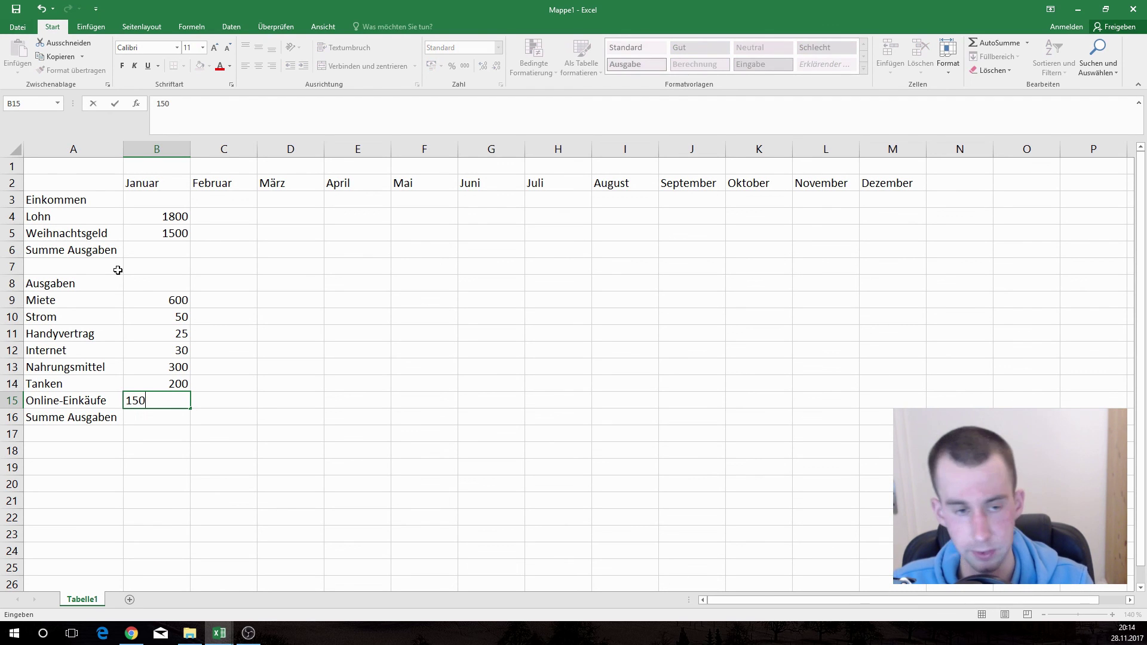
{"action": "key", "text": "Return"}
{"action": "key", "text": "Return"}
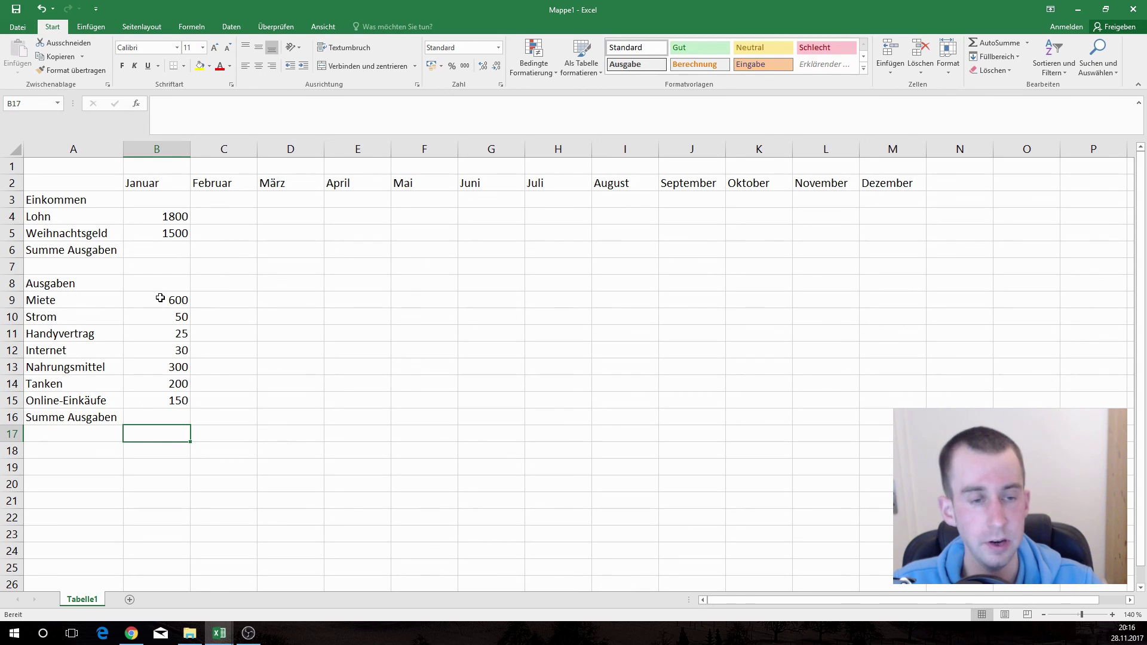
Copy January's Miete, Strom, Handyvertrag and Internet values (B9:B12) across Februar to Dezember.
{"action": "left_click_drag", "start_coordinate": [160, 298], "coordinate": [162, 349]}
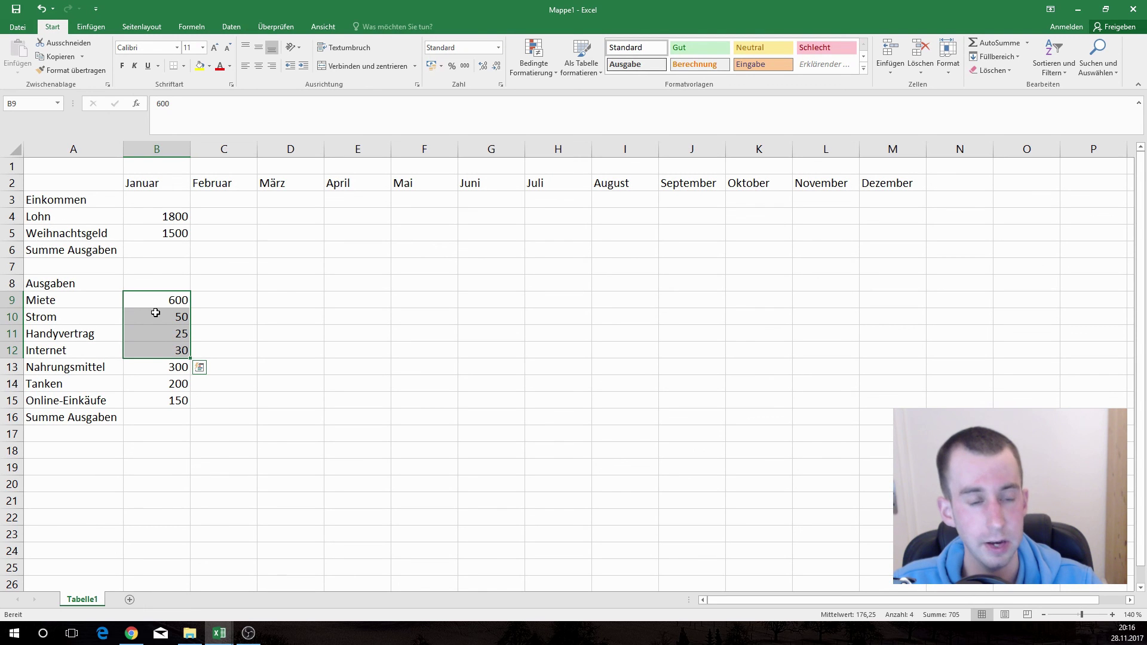
{"action": "right_click", "coordinate": [156, 314]}
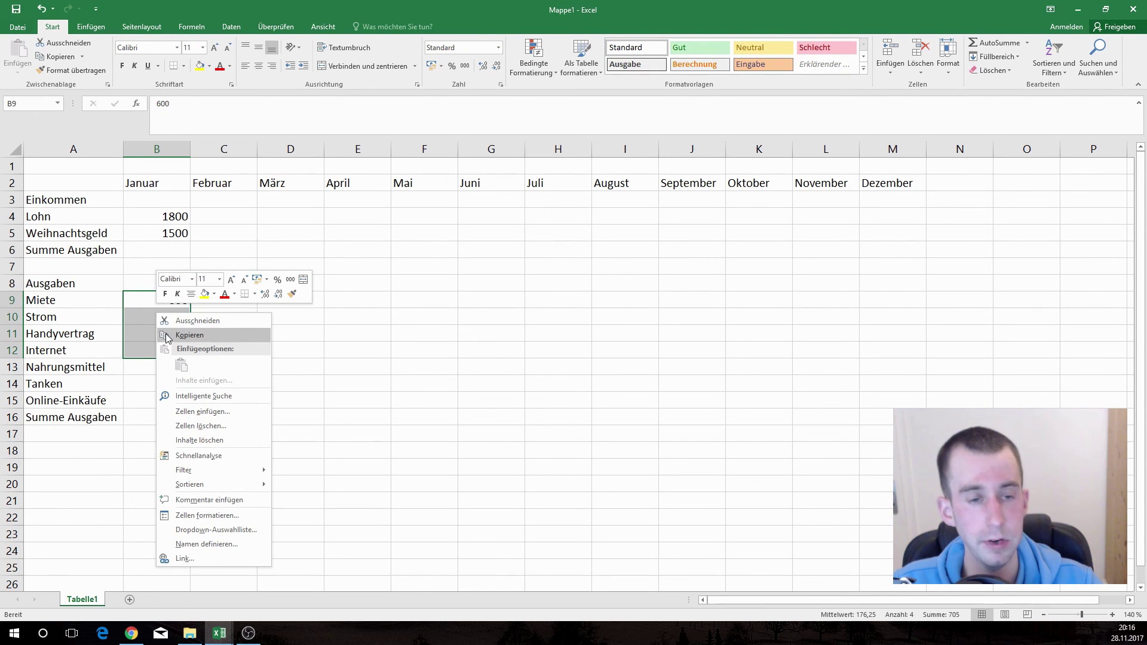
{"action": "left_click", "coordinate": [167, 336]}
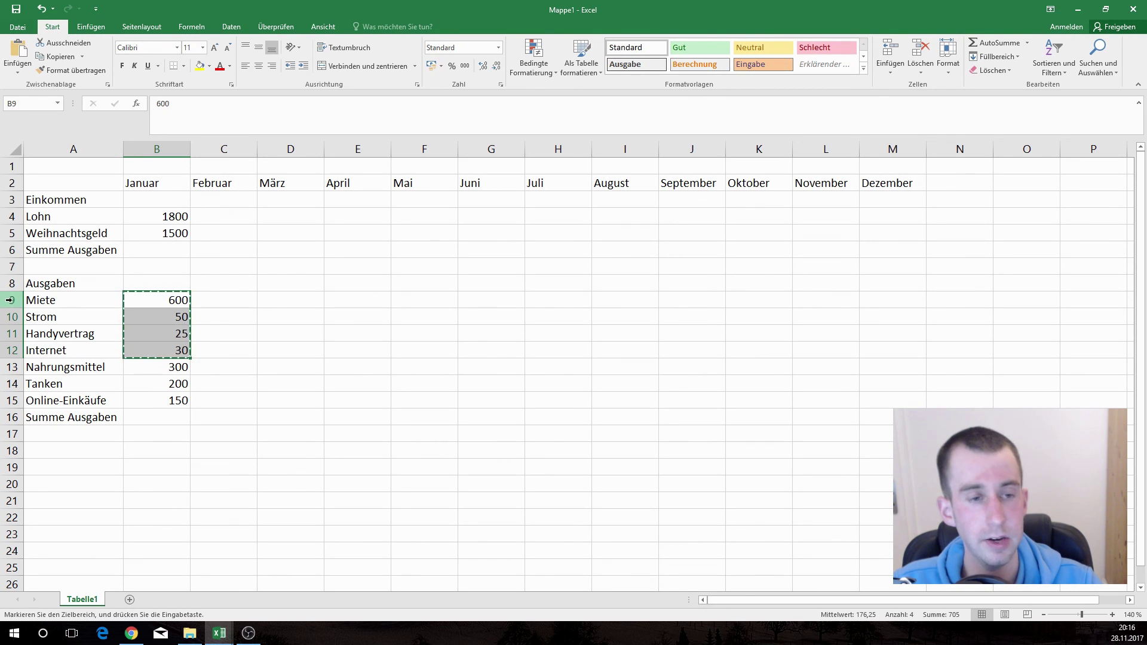
{"action": "left_click_drag", "start_coordinate": [214, 299], "coordinate": [879, 304]}
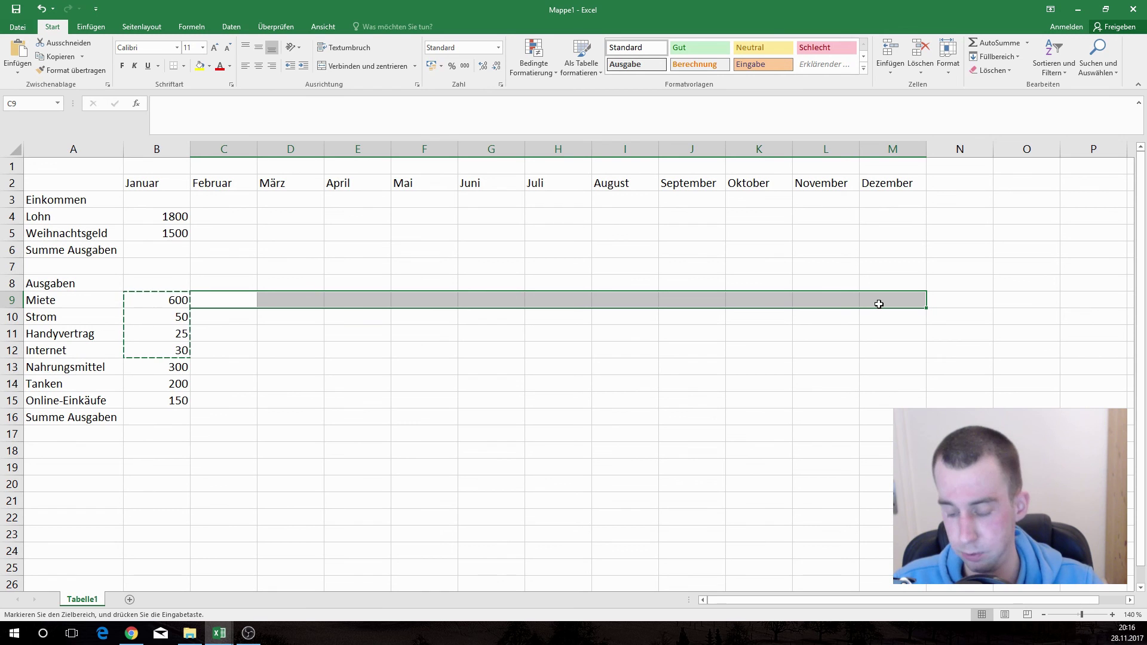
{"action": "key", "text": "ctrl+v"}
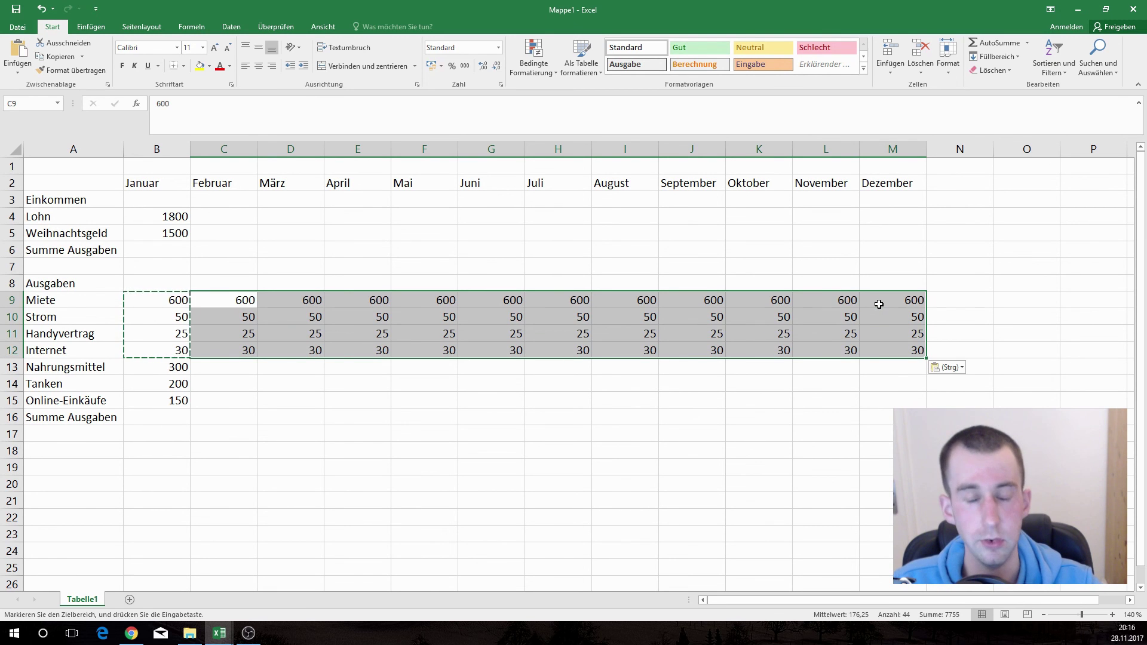
{"action": "left_click", "coordinate": [577, 394]}
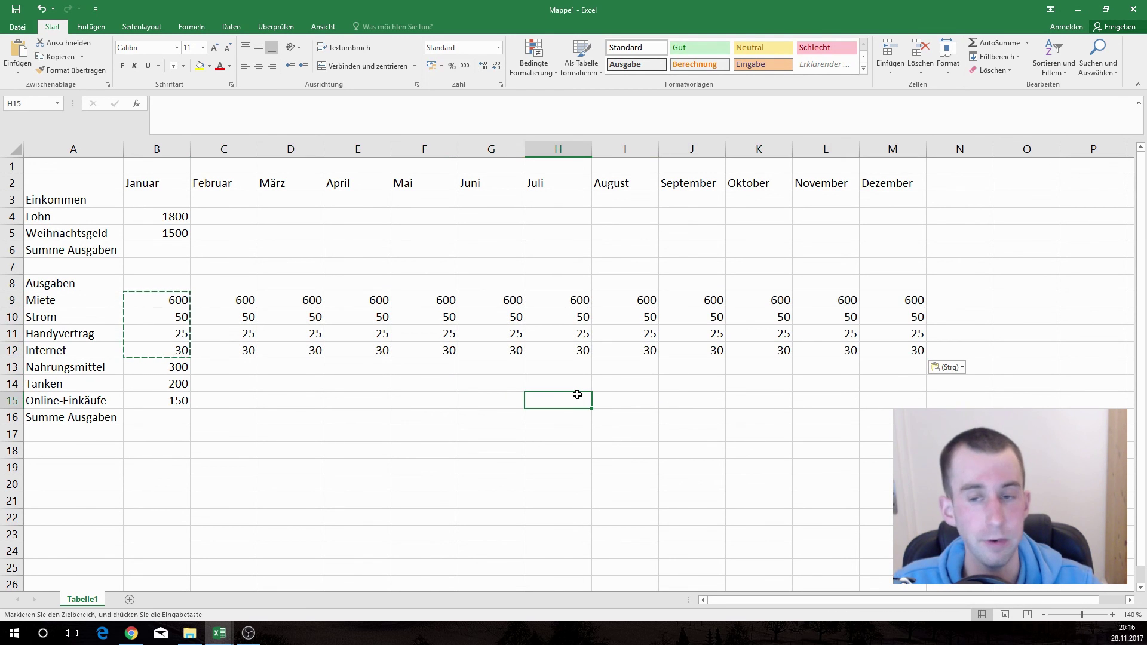
{"action": "left_click", "coordinate": [208, 398]}
{"action": "left_click", "coordinate": [228, 362]}
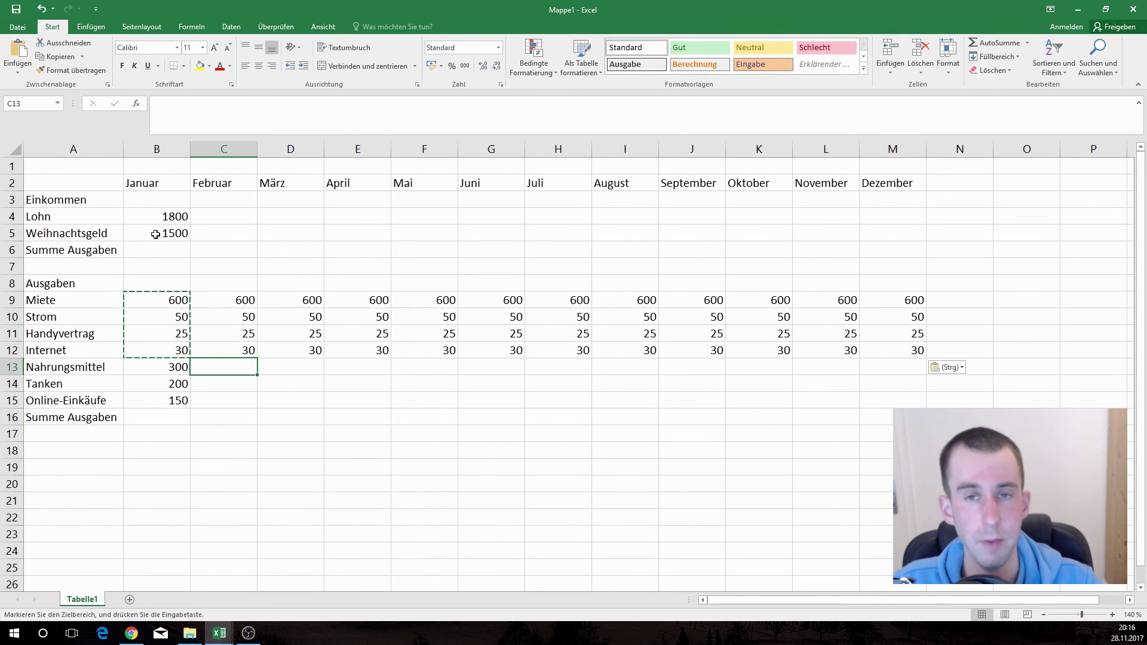
Move the 1500 Weihnachtsgeld from Januar to November.
{"action": "left_click", "coordinate": [155, 234]}
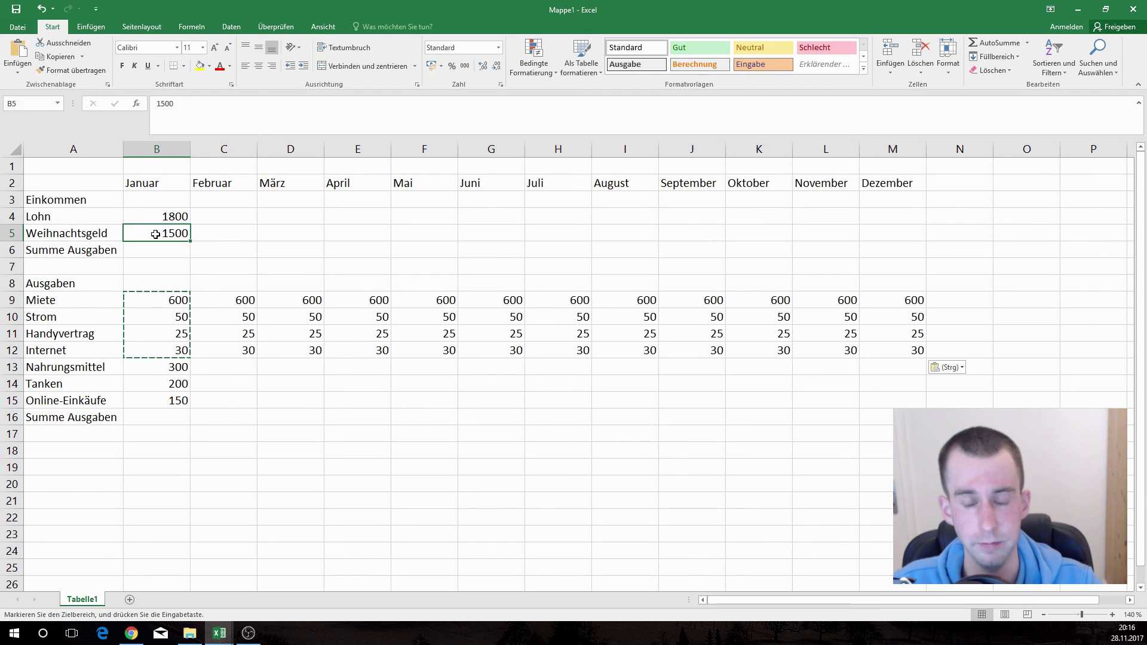
{"action": "right_click", "coordinate": [156, 236]}
{"action": "left_click", "coordinate": [153, 231]}
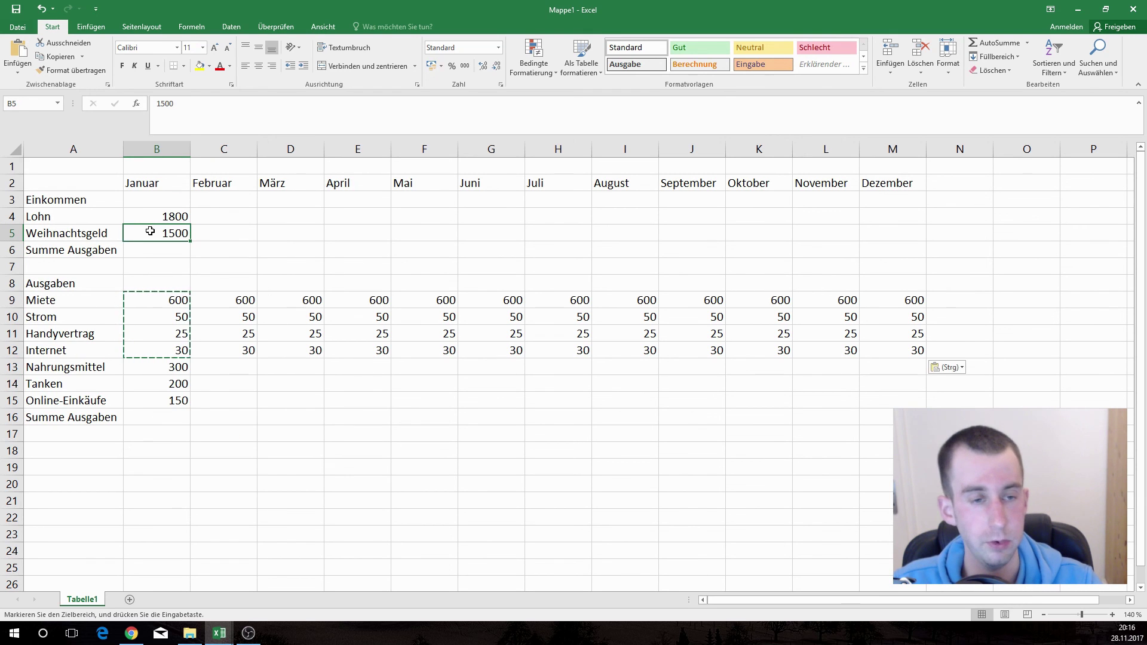
{"action": "key", "text": "Delete"}
{"action": "key", "text": "Right"}
{"action": "key", "text": "Right"}
{"action": "key", "text": "Right"}
{"action": "key", "text": "Right"}
{"action": "key", "text": "Right"}
{"action": "key", "text": "Right"}
{"action": "key", "text": "Right"}
{"action": "key", "text": "Left"}
{"action": "key", "text": "Left"}
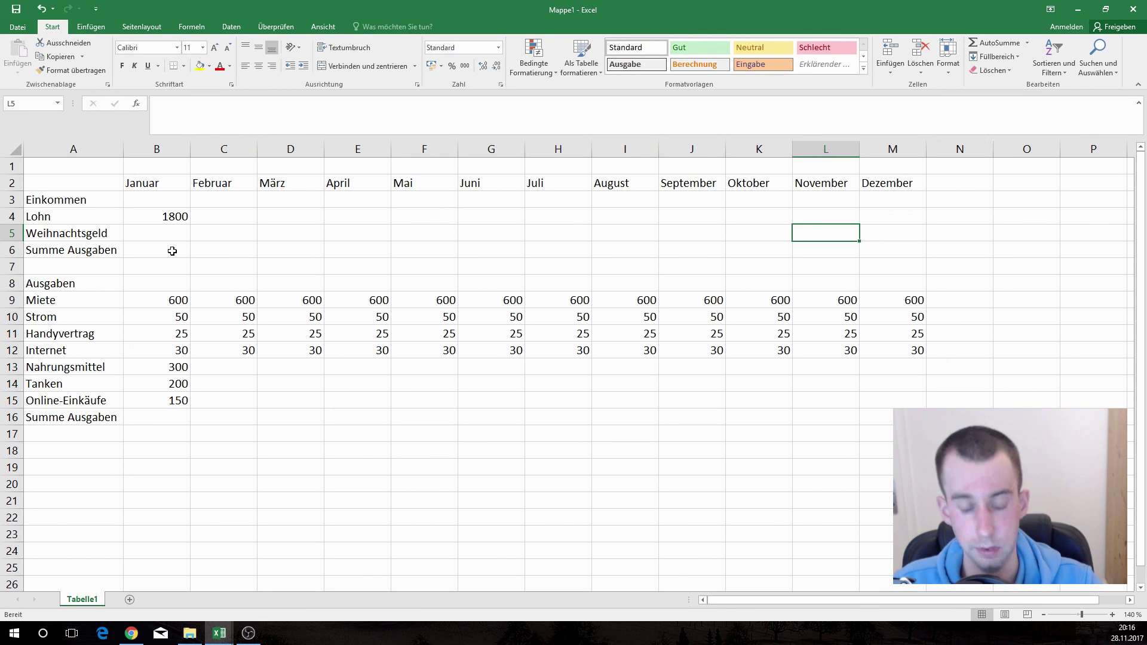
{"action": "type", "text": "1500"}
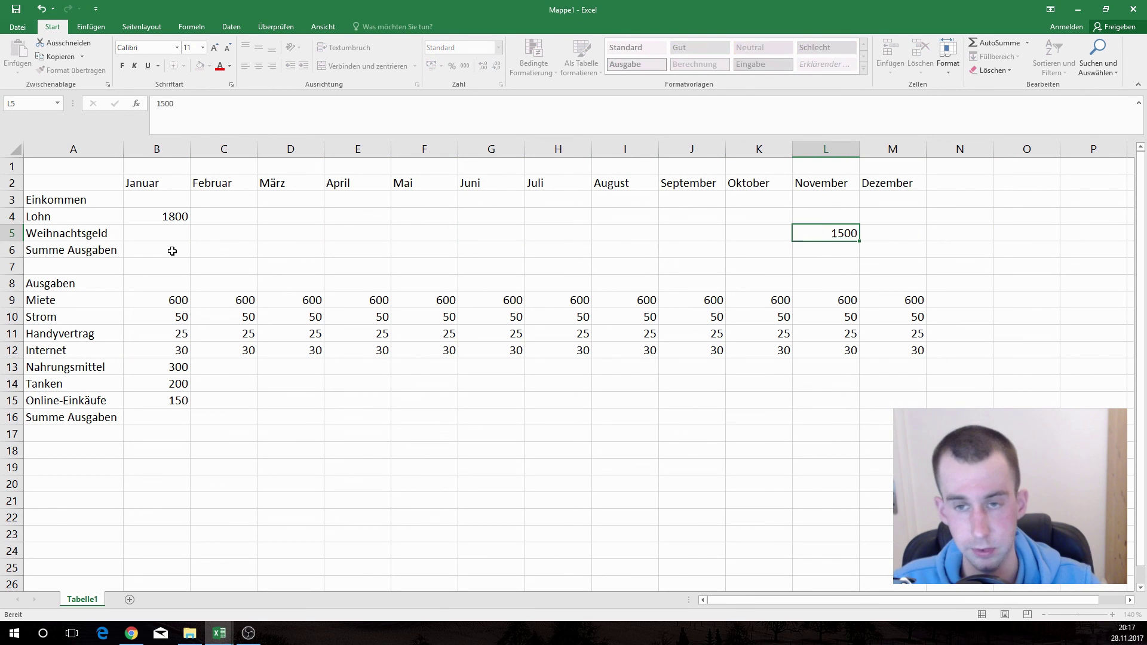
{"action": "key", "text": "Return"}
Copy Lohn 1800 from B4 into every month Februar through Dezember.
{"action": "left_click", "coordinate": [153, 216]}
{"action": "right_click", "coordinate": [155, 217]}
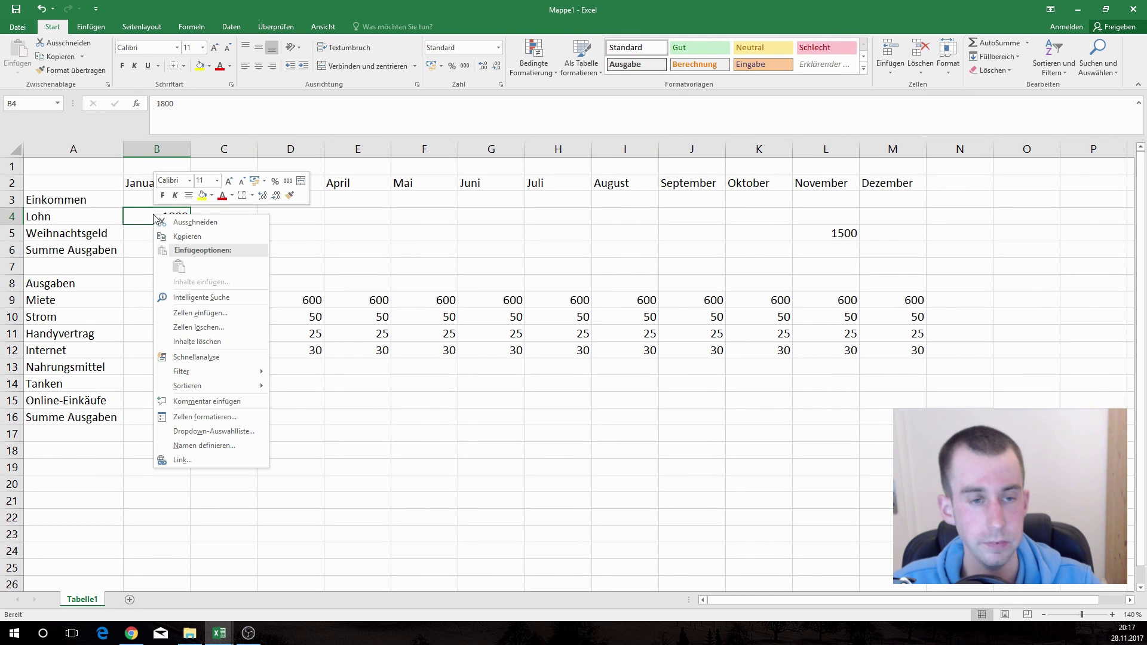
{"action": "left_click", "coordinate": [187, 236]}
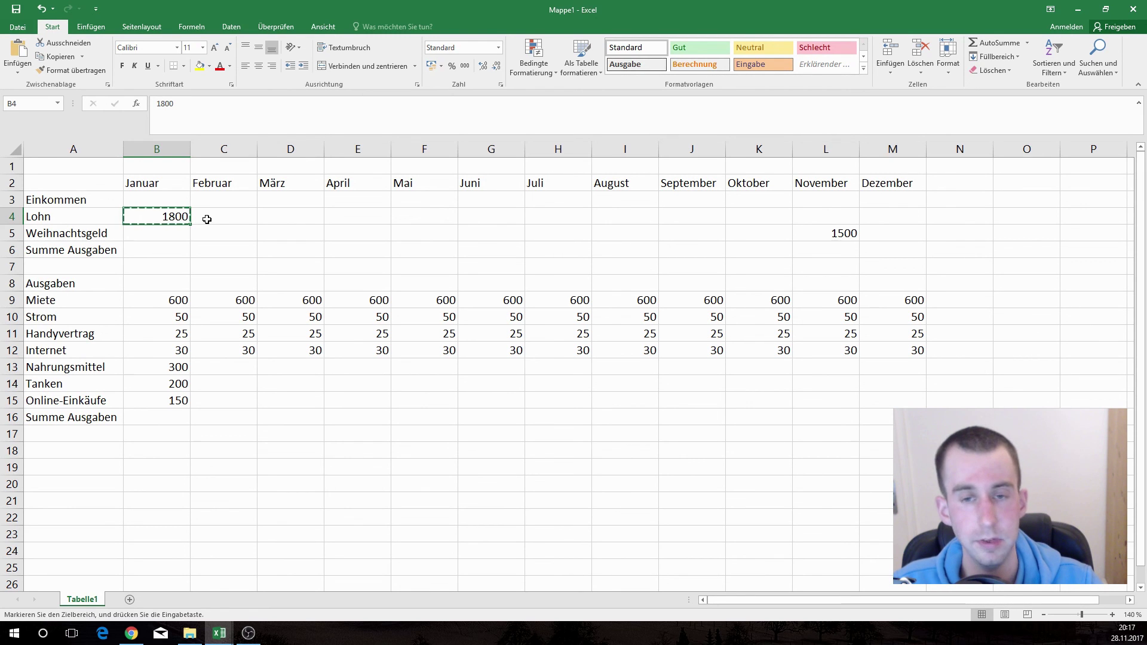
{"action": "left_click_drag", "start_coordinate": [206, 220], "coordinate": [908, 214]}
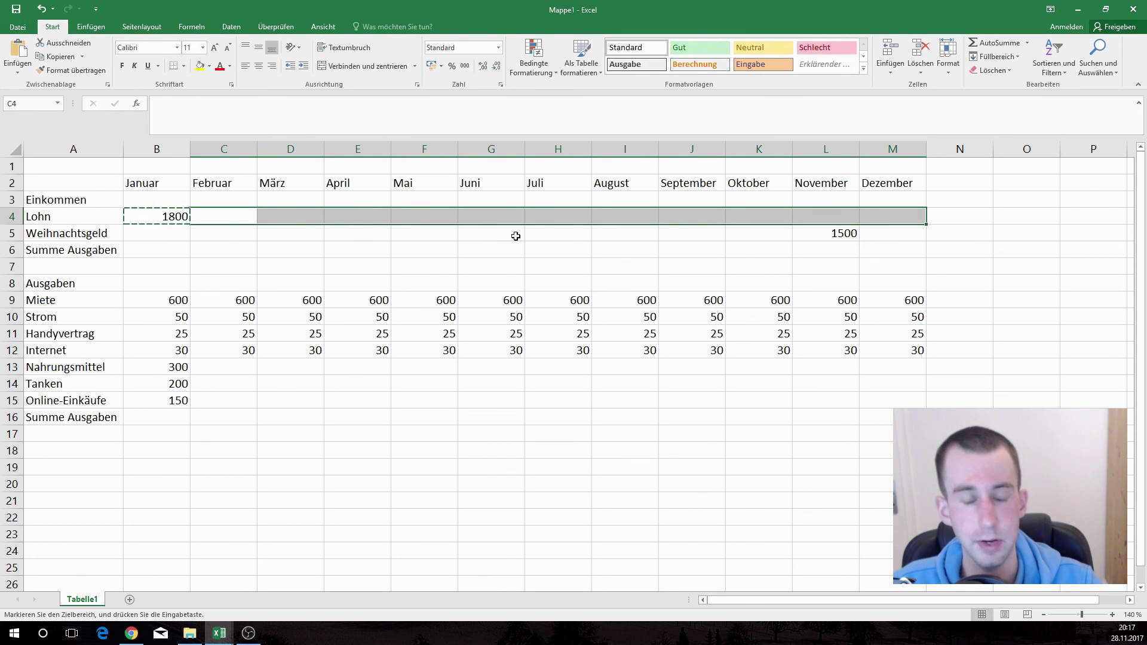
{"action": "key", "text": "ctrl+v"}
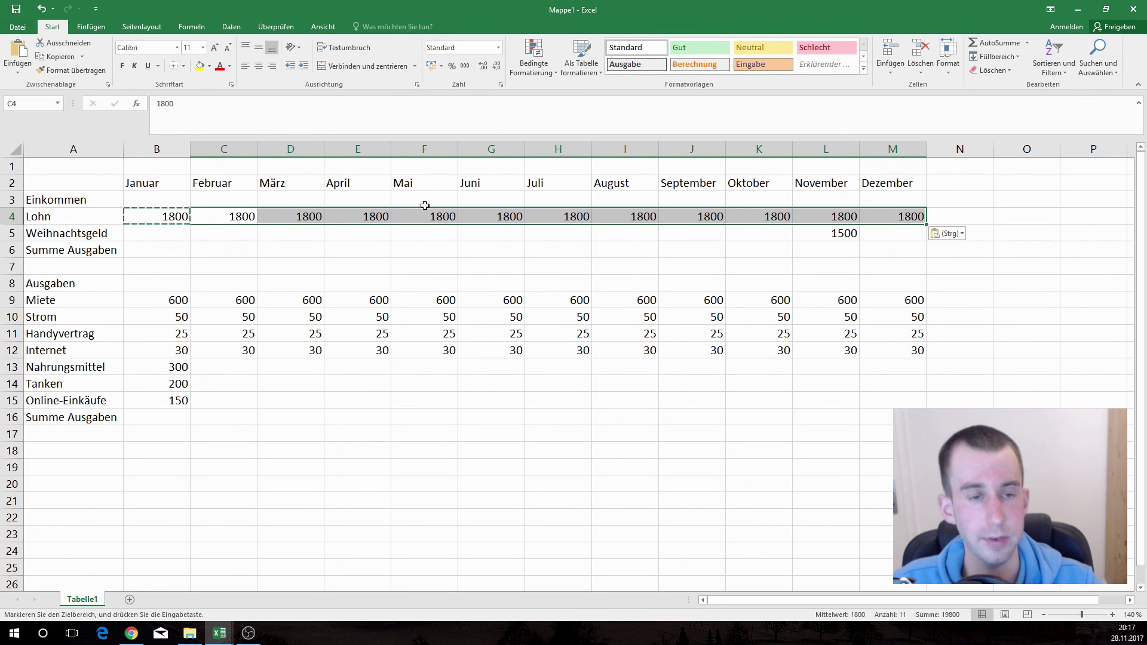
{"action": "left_click", "coordinate": [582, 252]}
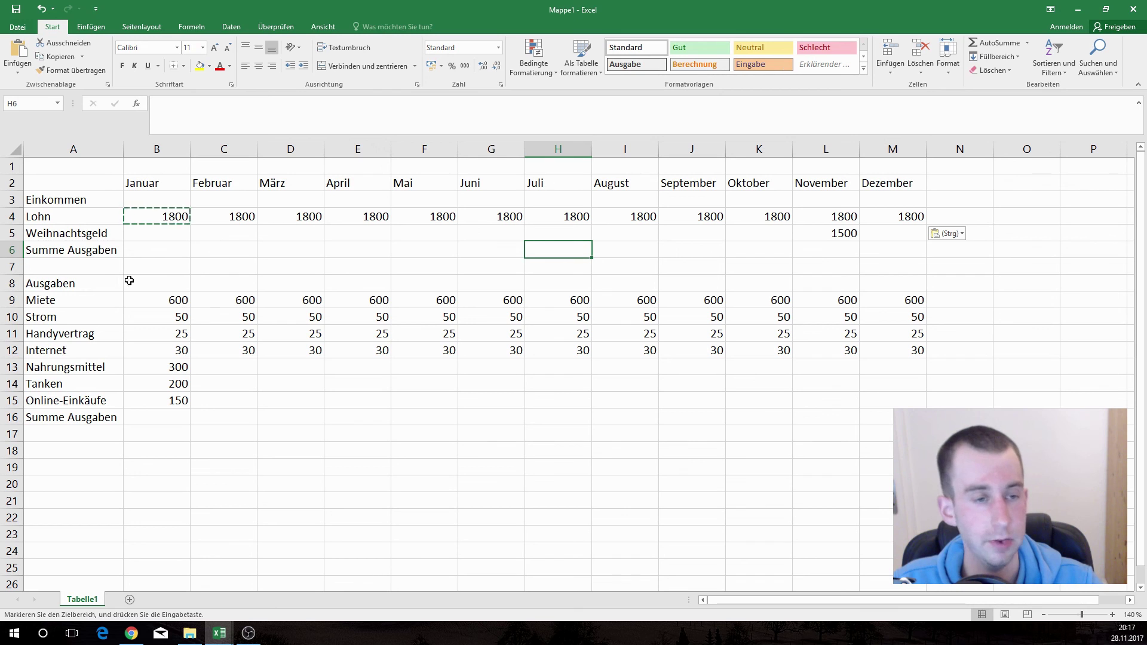
Change the A6 label from Summe Ausgaben to 'Summe Einnahmen' and autofit column A.
{"action": "left_click", "coordinate": [57, 251]}
{"action": "left_click", "coordinate": [215, 105]}
{"action": "left_click_drag", "start_coordinate": [216, 105], "coordinate": [187, 105]}
{"action": "type", "text": "Einnahmen"}
{"action": "key", "text": "Return"}
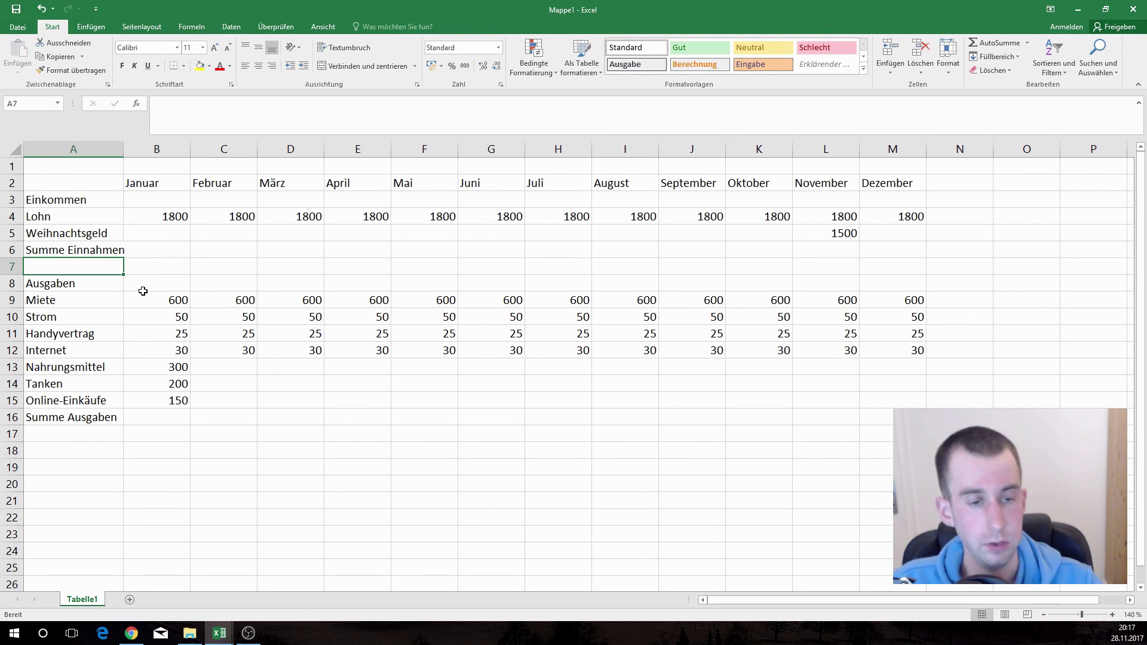
{"action": "double_click", "coordinate": [123, 148]}
{"action": "left_click", "coordinate": [147, 250]}
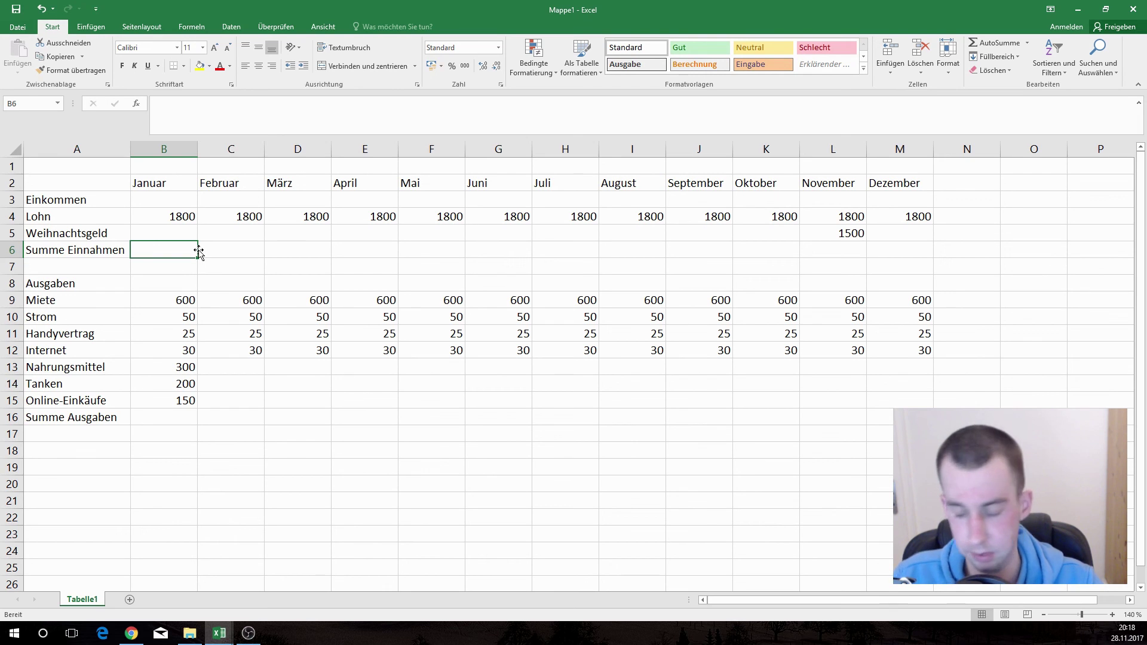
Enter =SUMME(B4;B5) in B6 to total January's Lohn and Weihnachtsgeld.
{"action": "type", "text": "="}
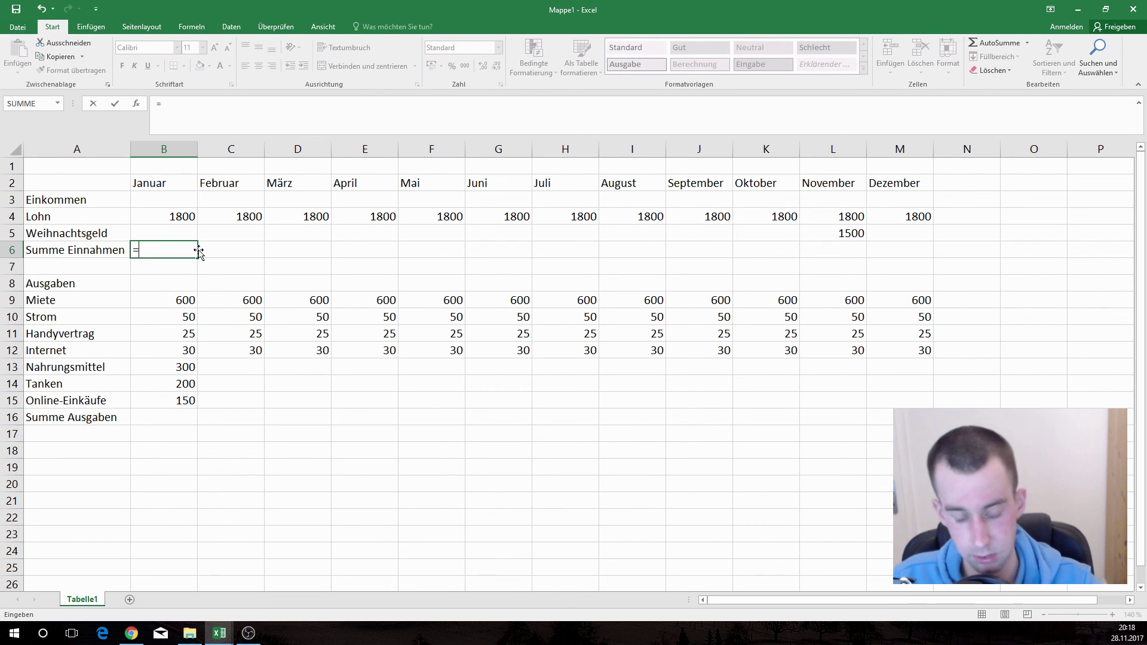
{"action": "left_click", "coordinate": [169, 102]}
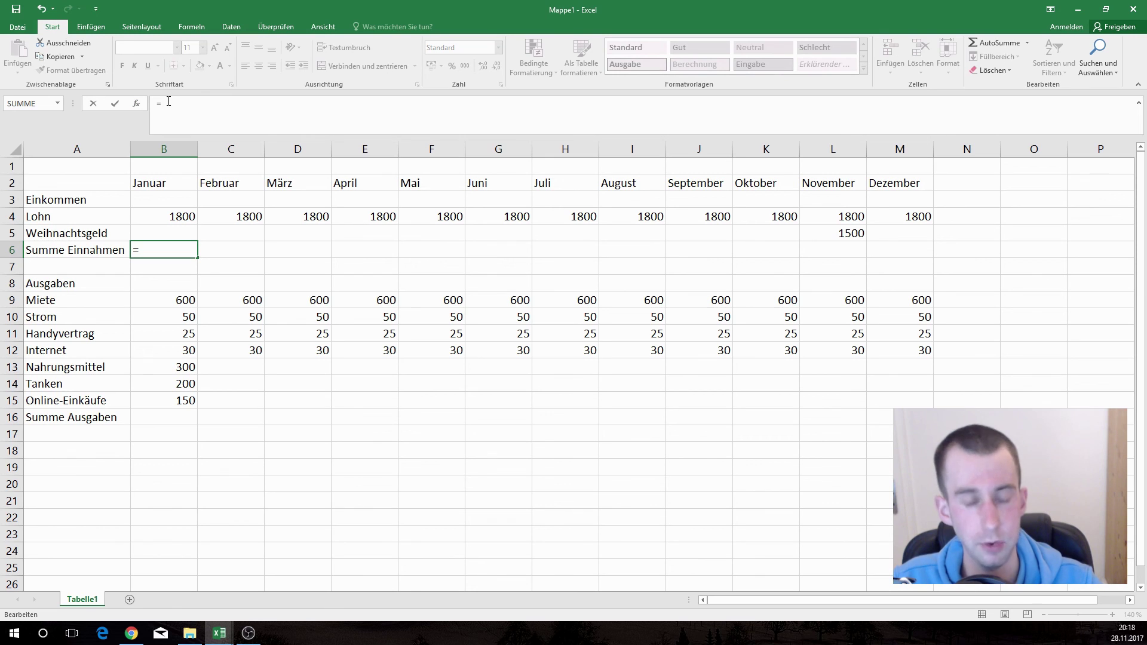
{"action": "type", "text": "summ"}
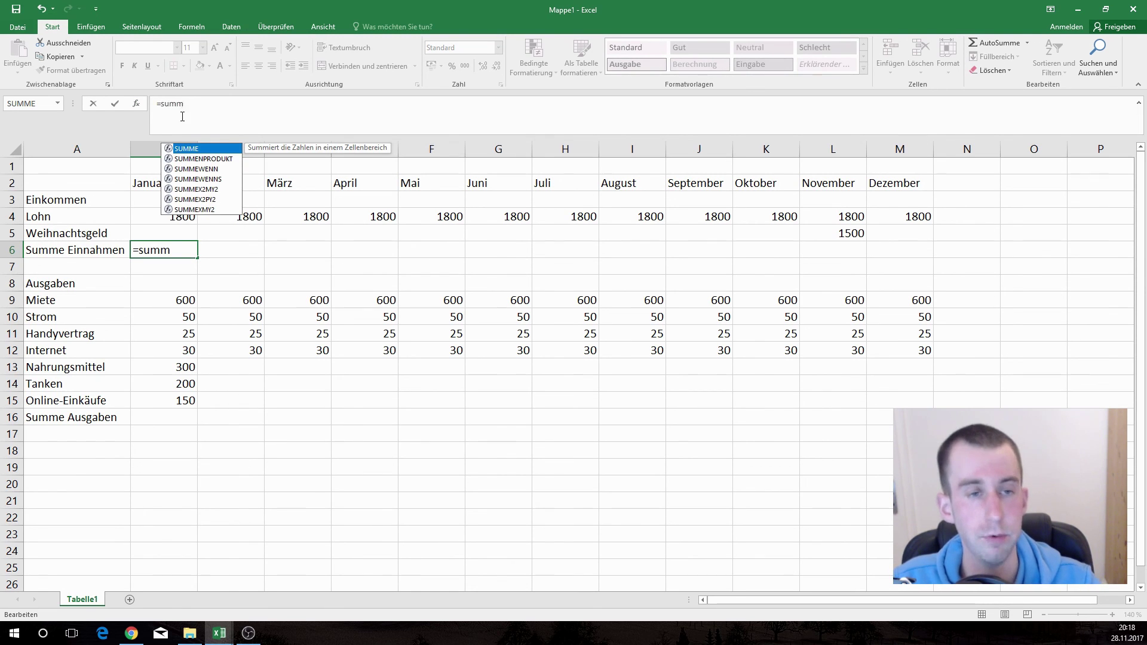
{"action": "type", "text": "e"}
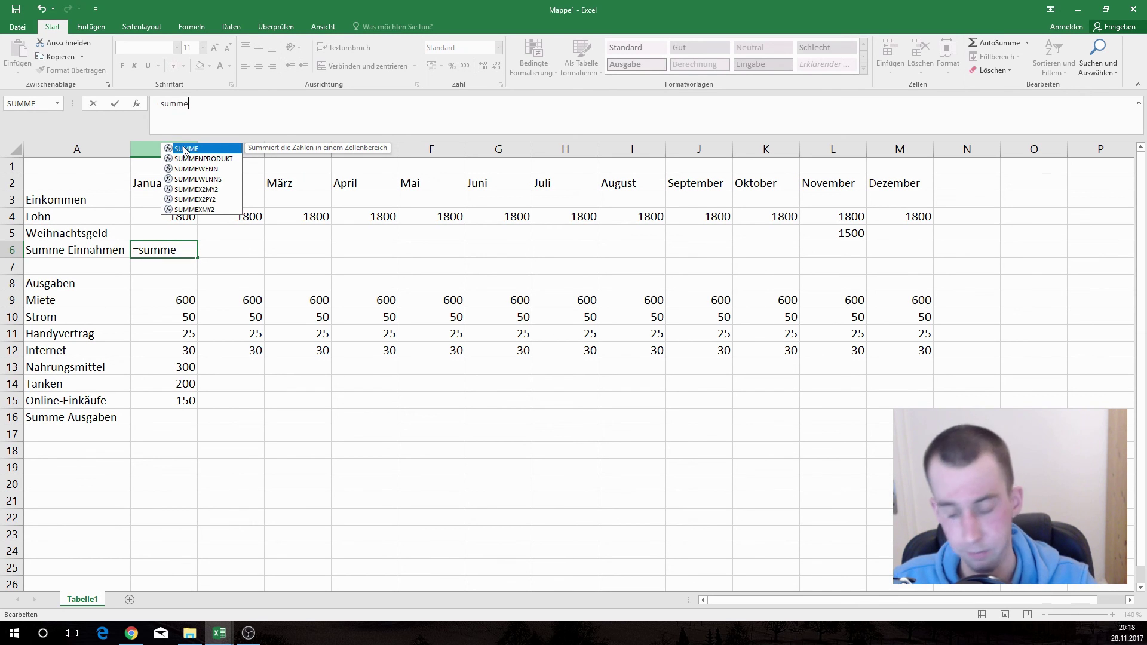
{"action": "type", "text": "("}
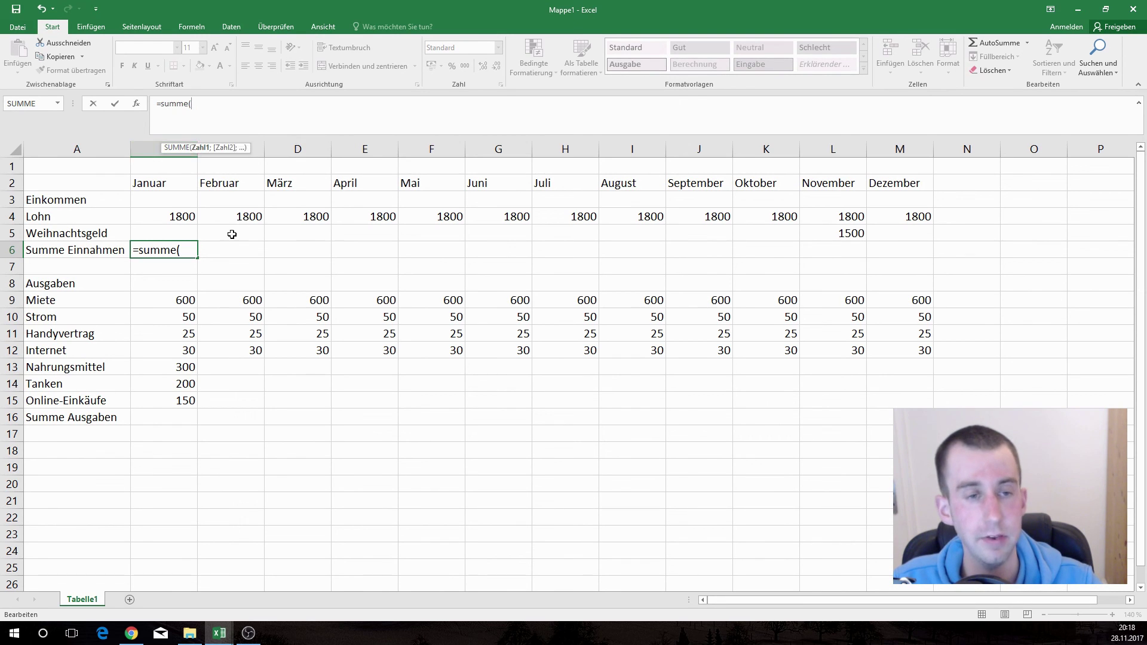
{"action": "left_click", "coordinate": [167, 216]}
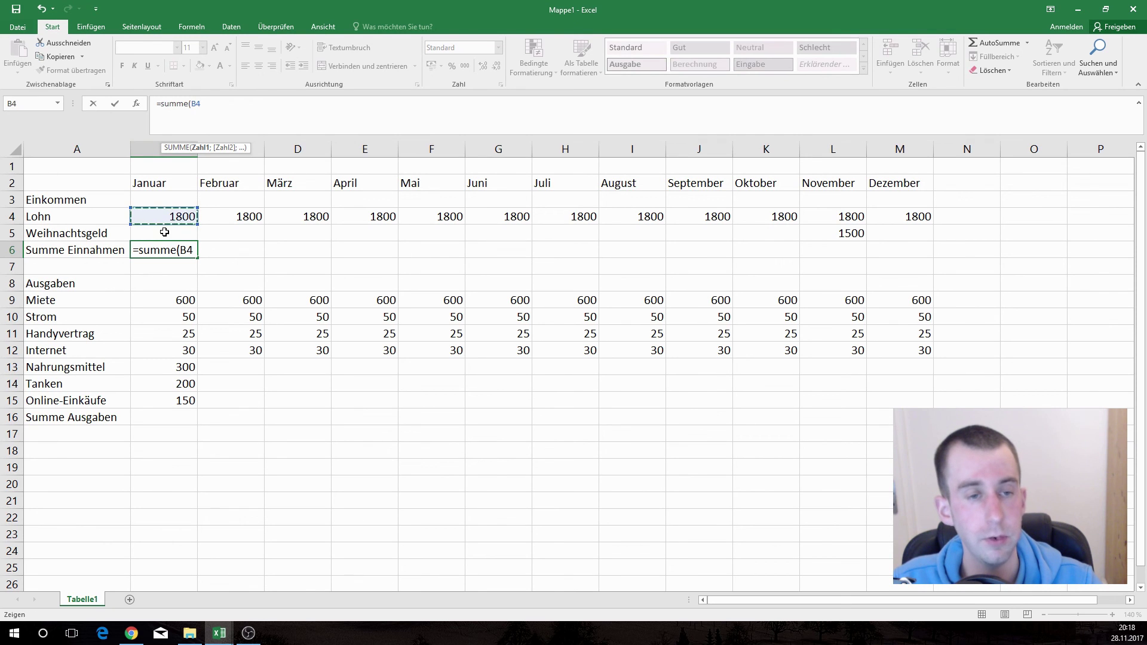
{"action": "left_click", "coordinate": [164, 233]}
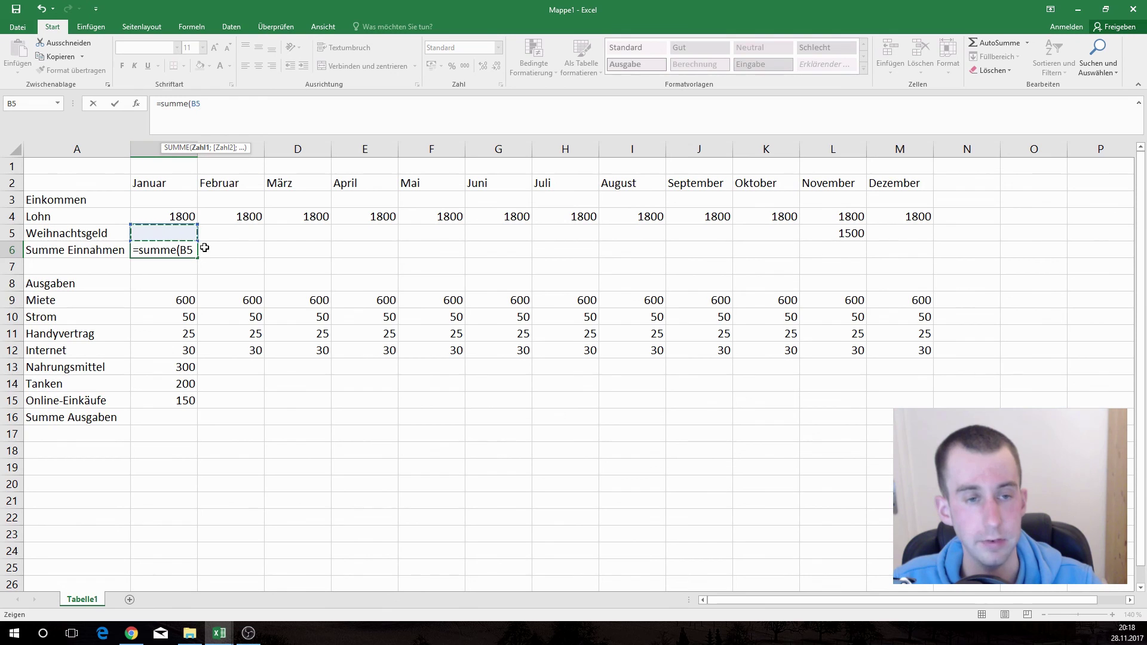
{"action": "left_click", "coordinate": [158, 214]}
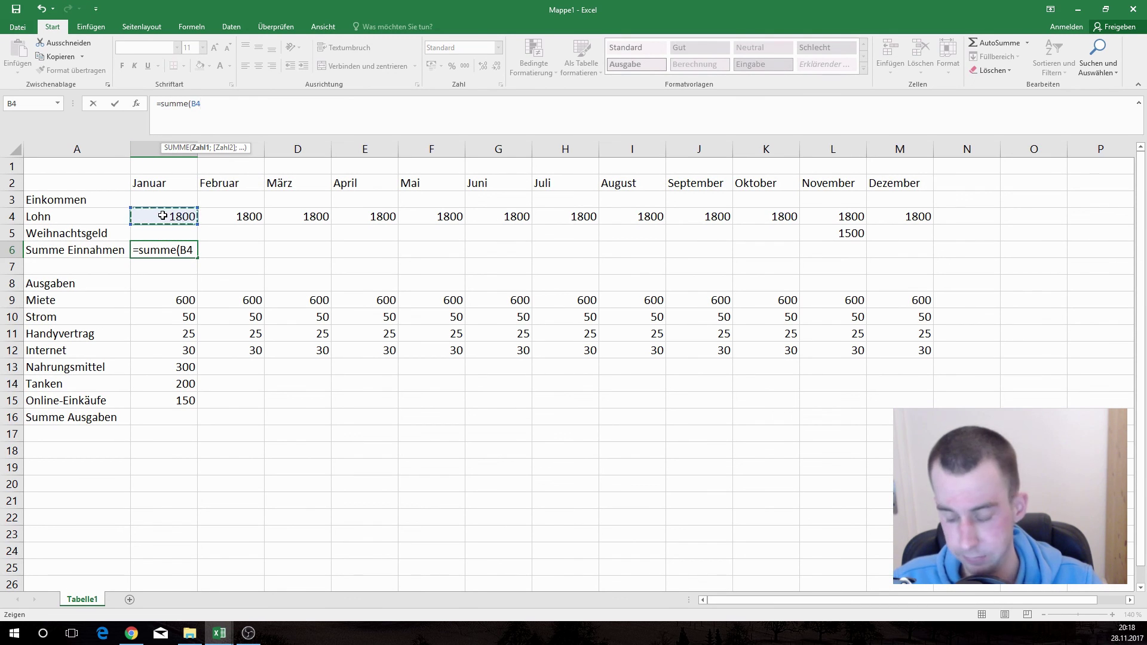
{"action": "type", "text": ";"}
{"action": "left_click", "coordinate": [159, 231]}
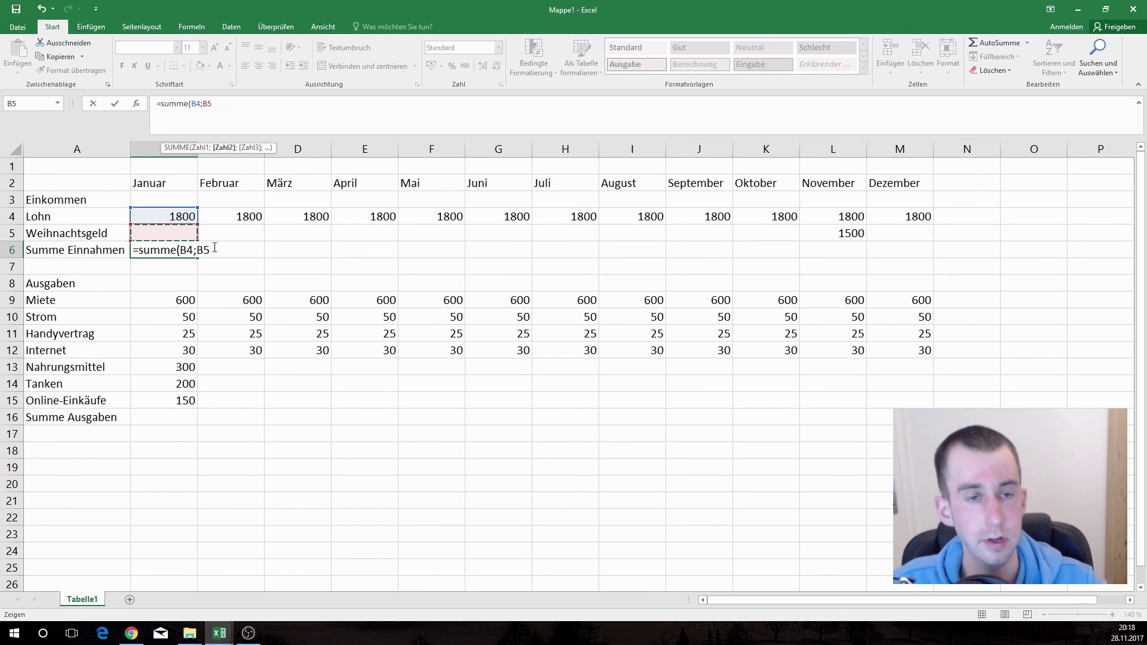
{"action": "key", "text": "Return"}
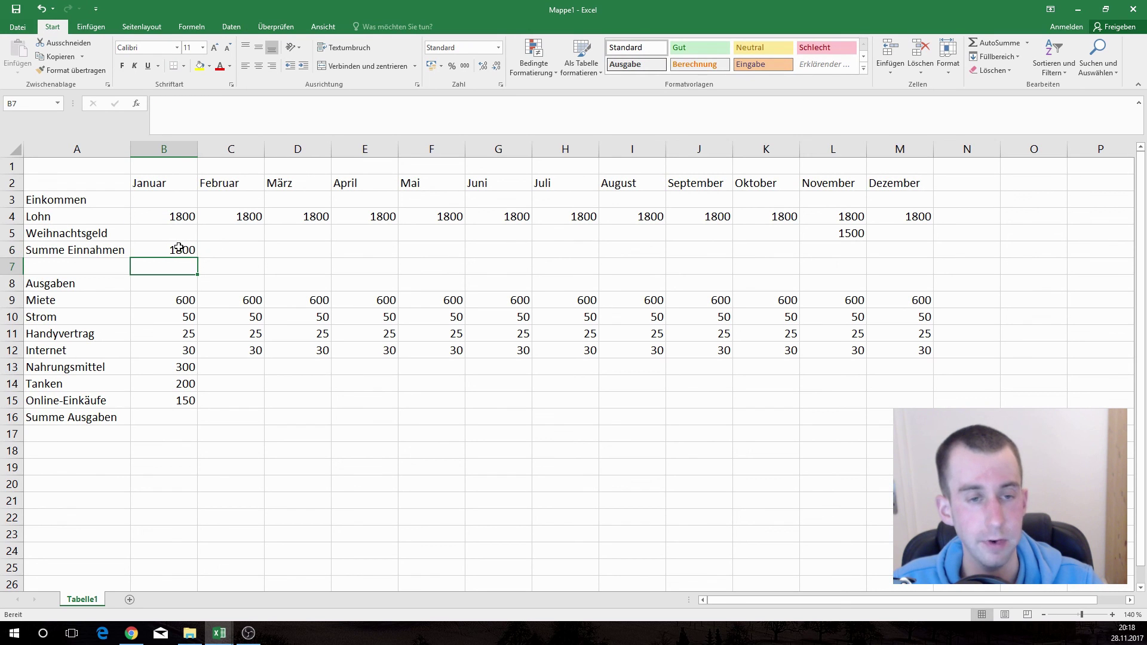
Fill the income total across to December: 1800 monthly, 3300 in November.
{"action": "left_click", "coordinate": [179, 247]}
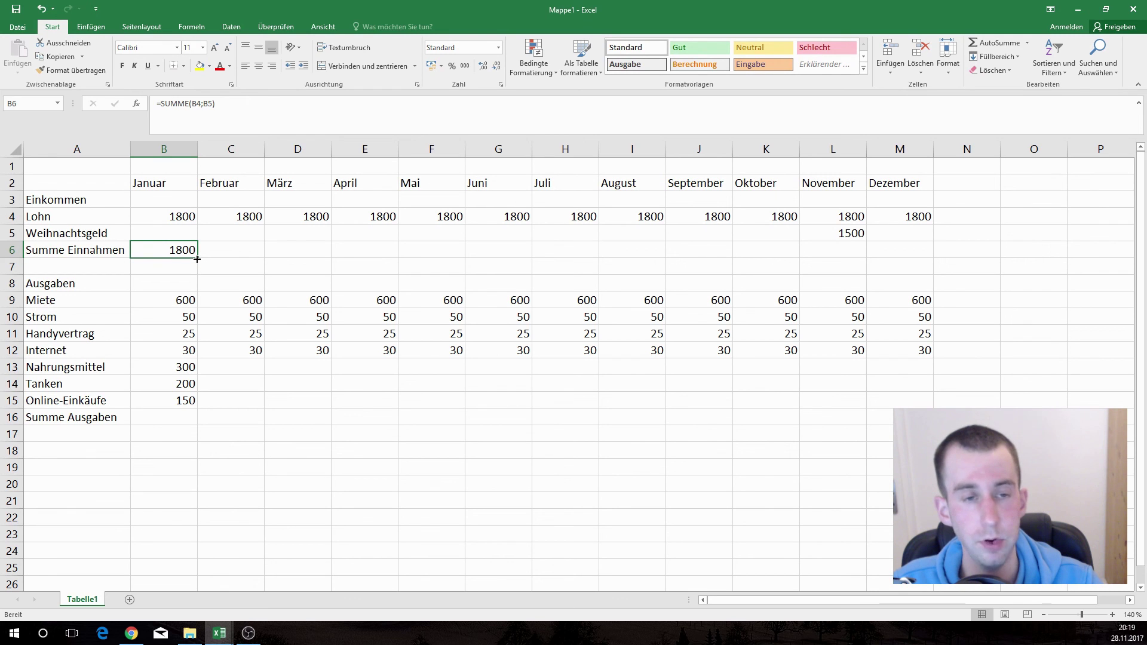
{"action": "left_click_drag", "start_coordinate": [197, 259], "coordinate": [934, 251]}
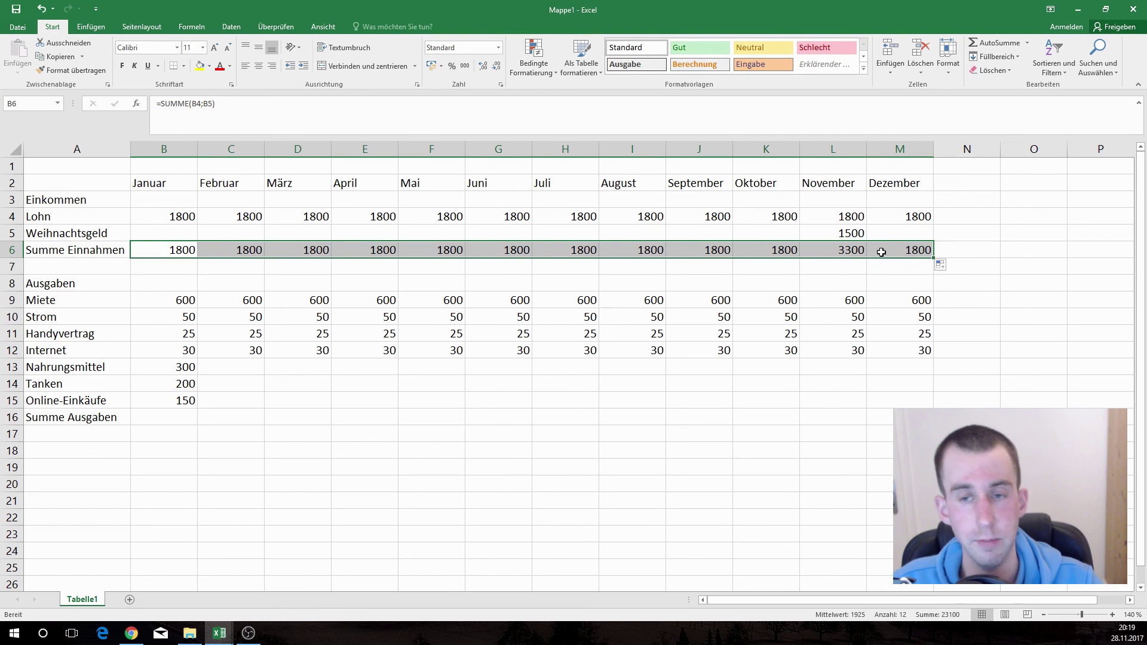
{"action": "left_click", "coordinate": [844, 253]}
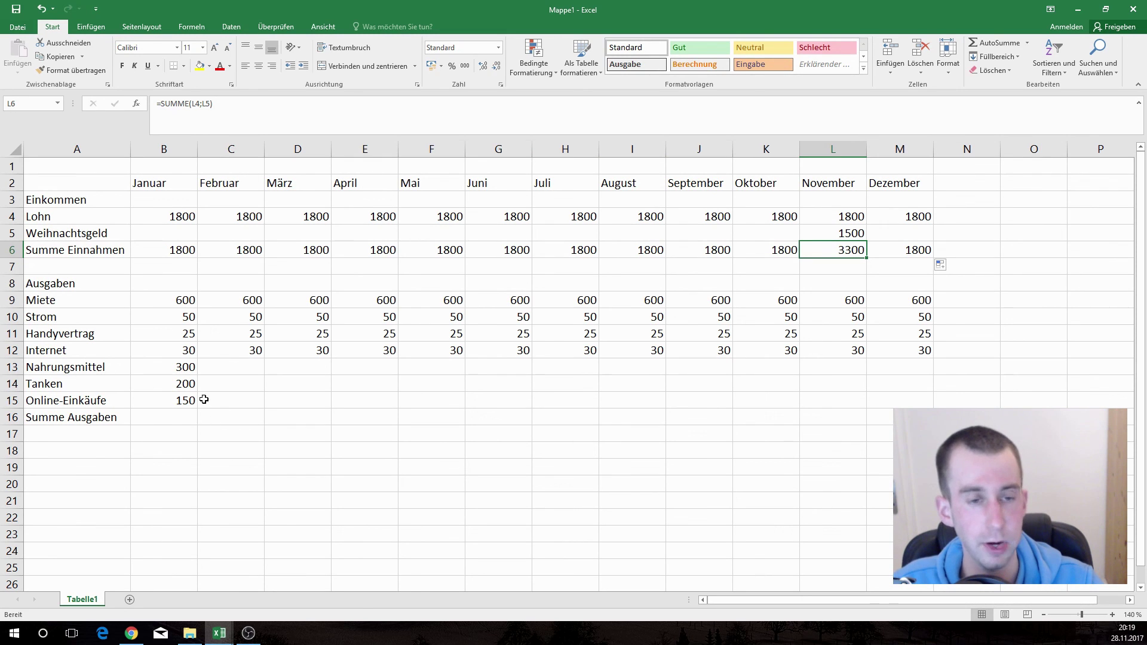
Enter =SUMME(B9:B15) in B16 and fill it to M16: 1355 for January, 705 otherwise.
{"action": "left_click", "coordinate": [173, 419]}
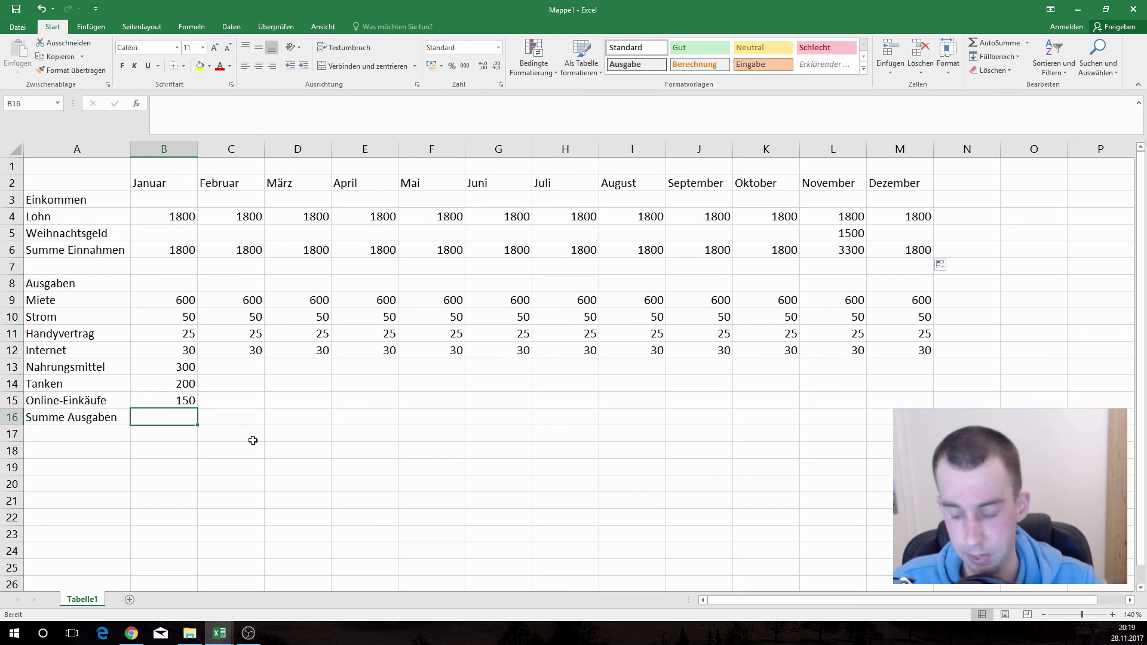
{"action": "type", "text": "="}
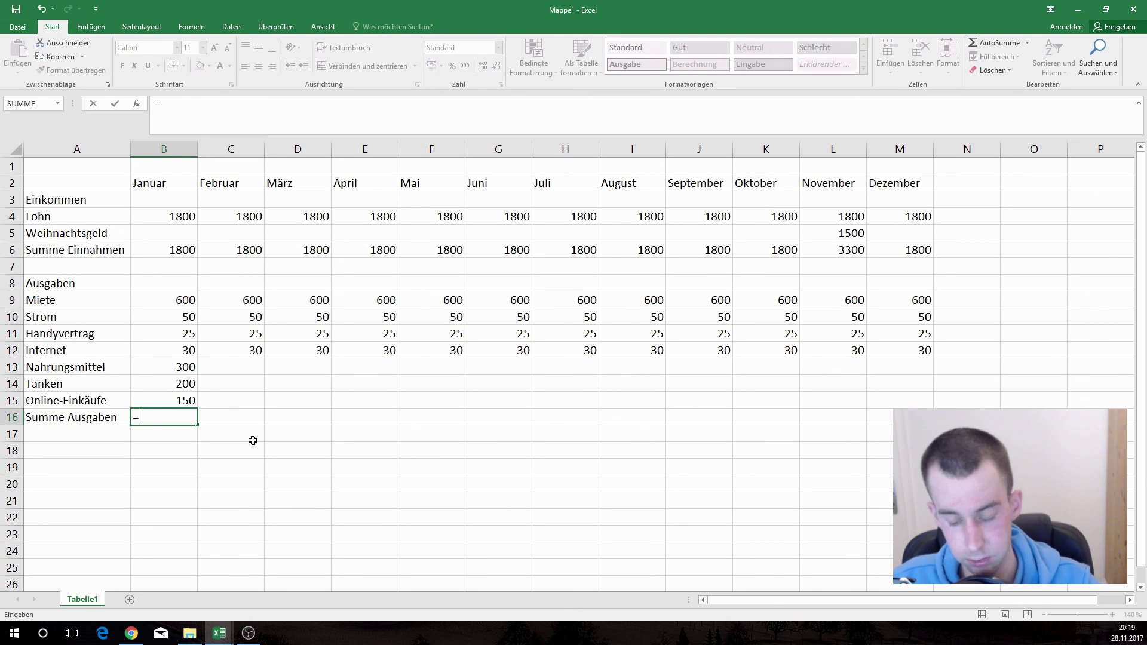
{"action": "type", "text": "summe("}
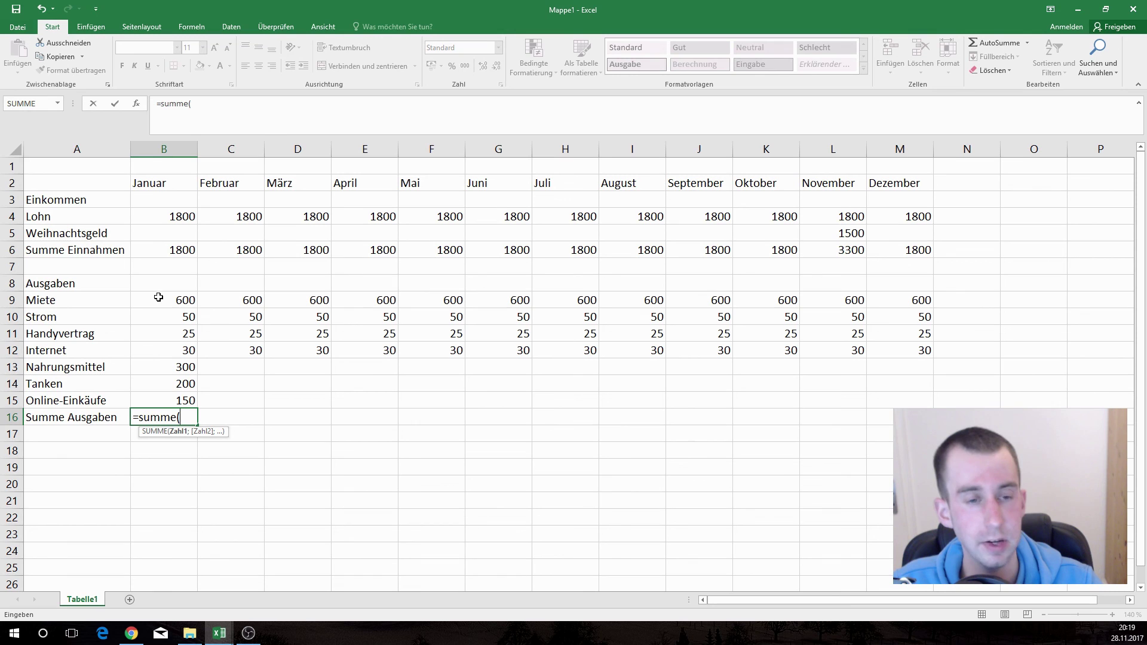
{"action": "left_click_drag", "start_coordinate": [158, 297], "coordinate": [157, 396]}
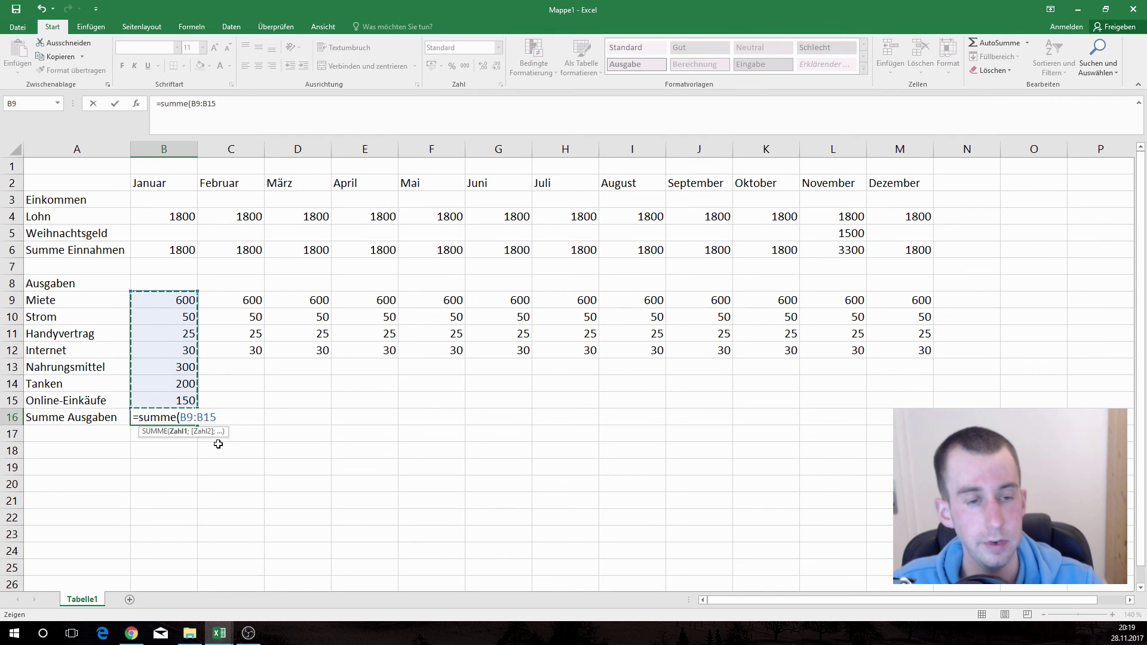
{"action": "type", "text": ")"}
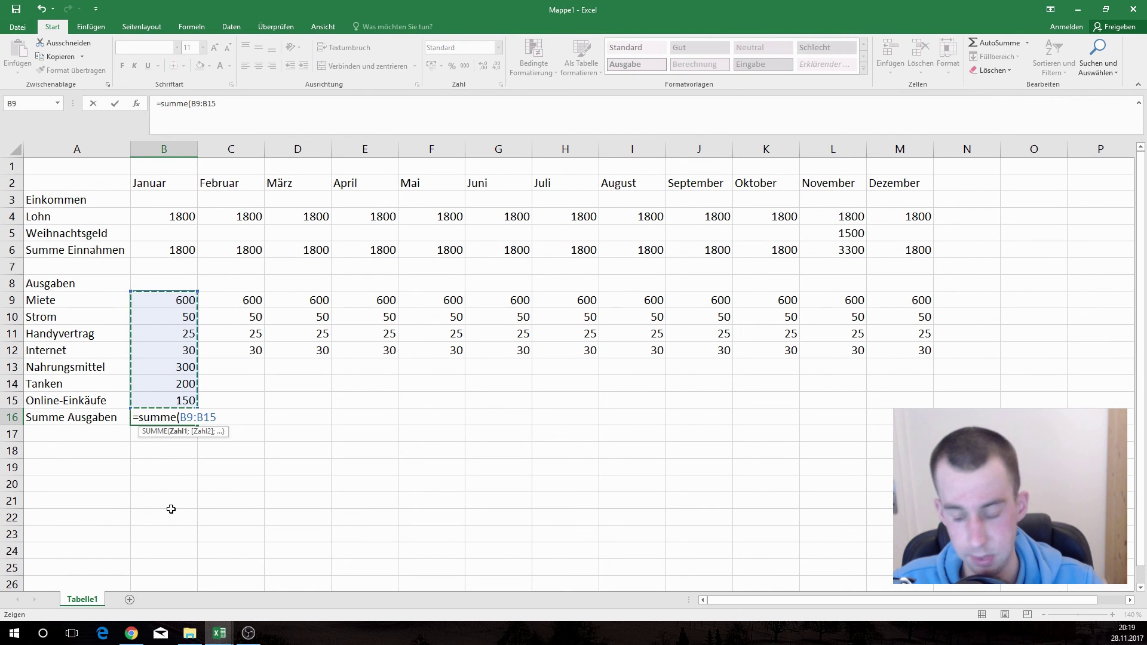
{"action": "key", "text": "Return"}
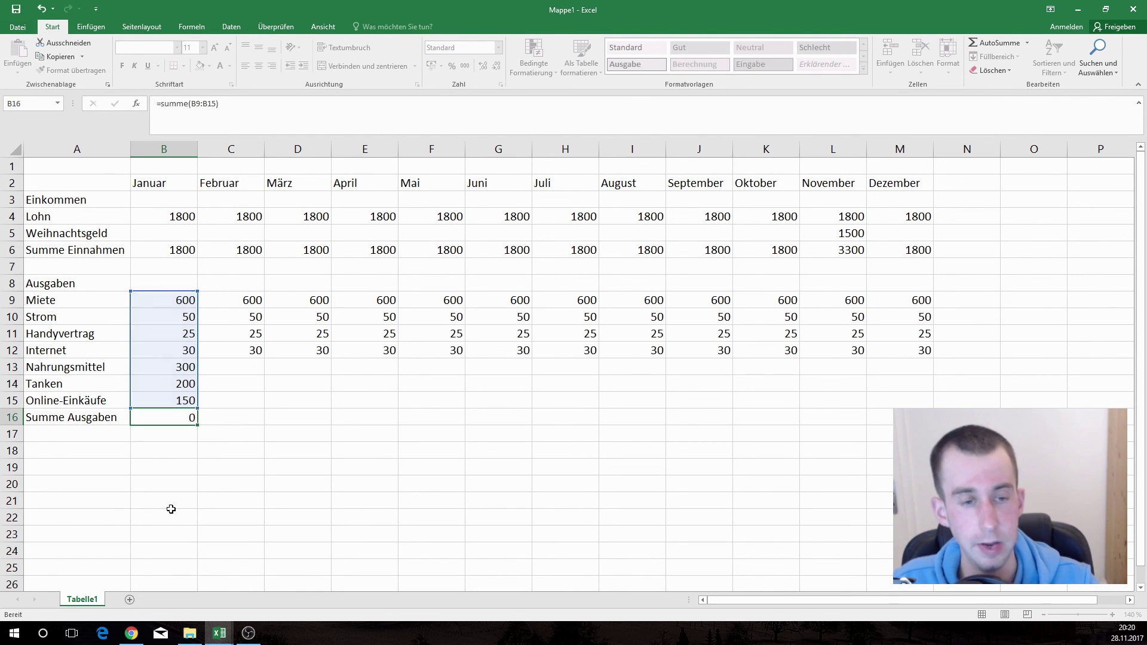
{"action": "left_click", "coordinate": [178, 420]}
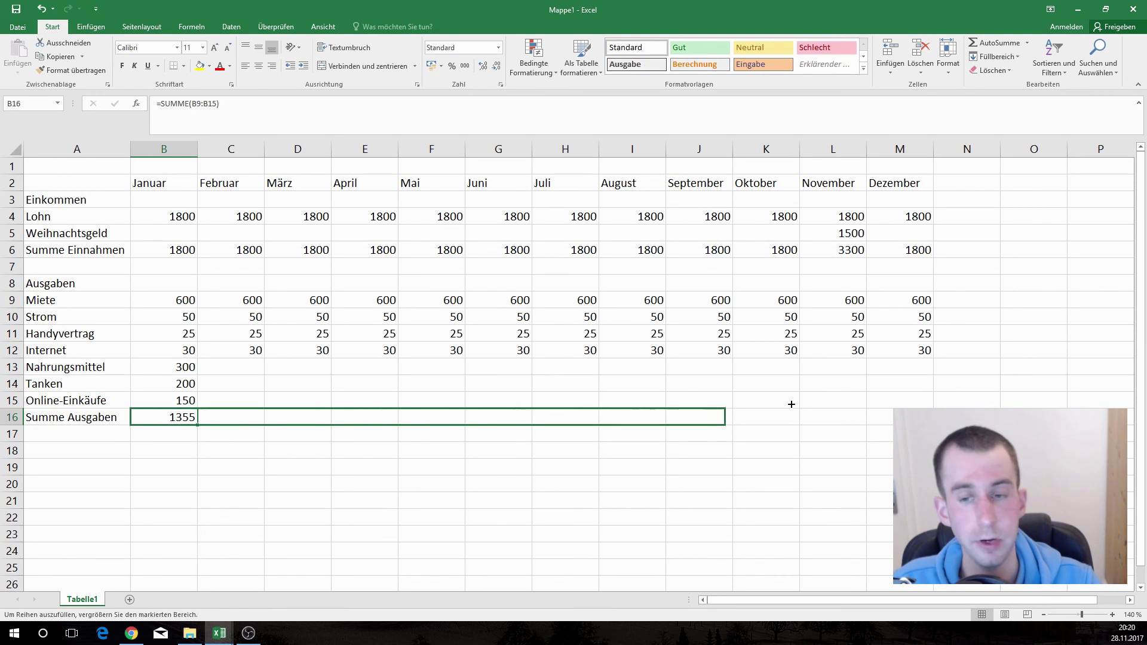
{"action": "left_click_drag", "start_coordinate": [199, 424], "coordinate": [928, 407]}
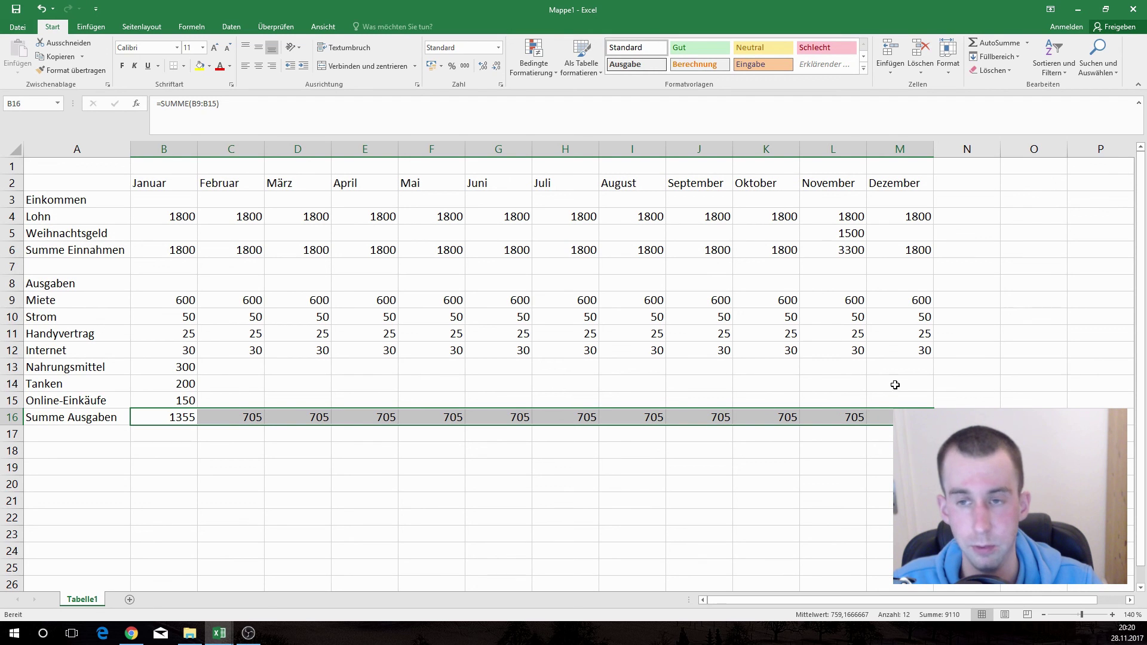
{"action": "left_click", "coordinate": [711, 379]}
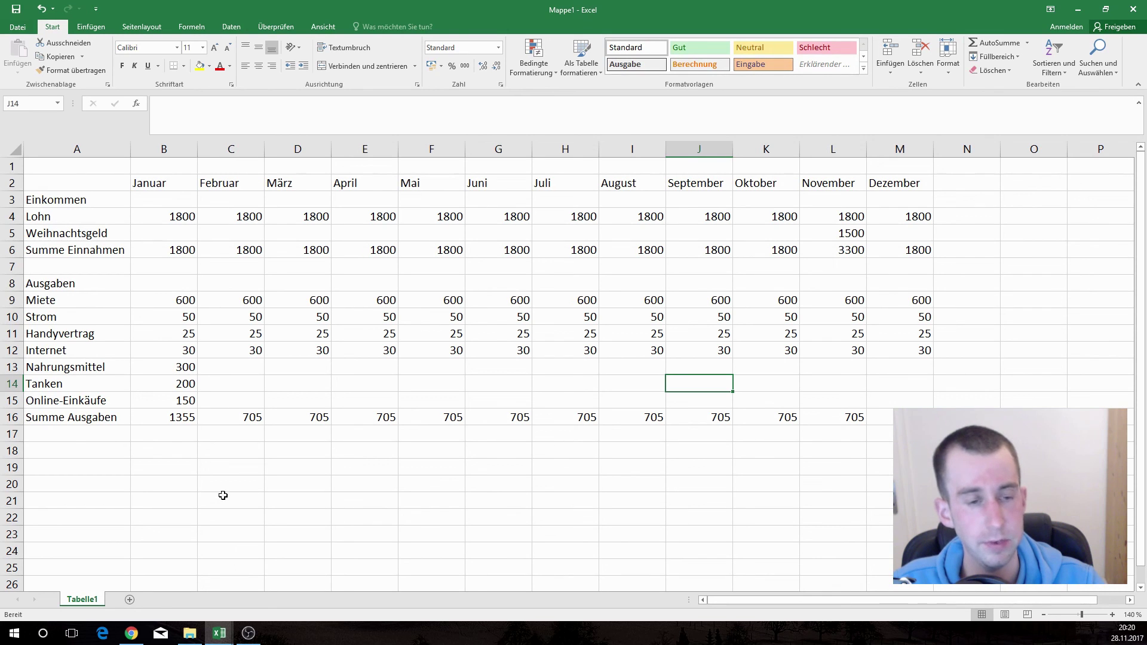
Insert a new row above Summe Ausgaben labelled 'KFZ-Versicherung'.
{"action": "left_click", "coordinate": [14, 418]}
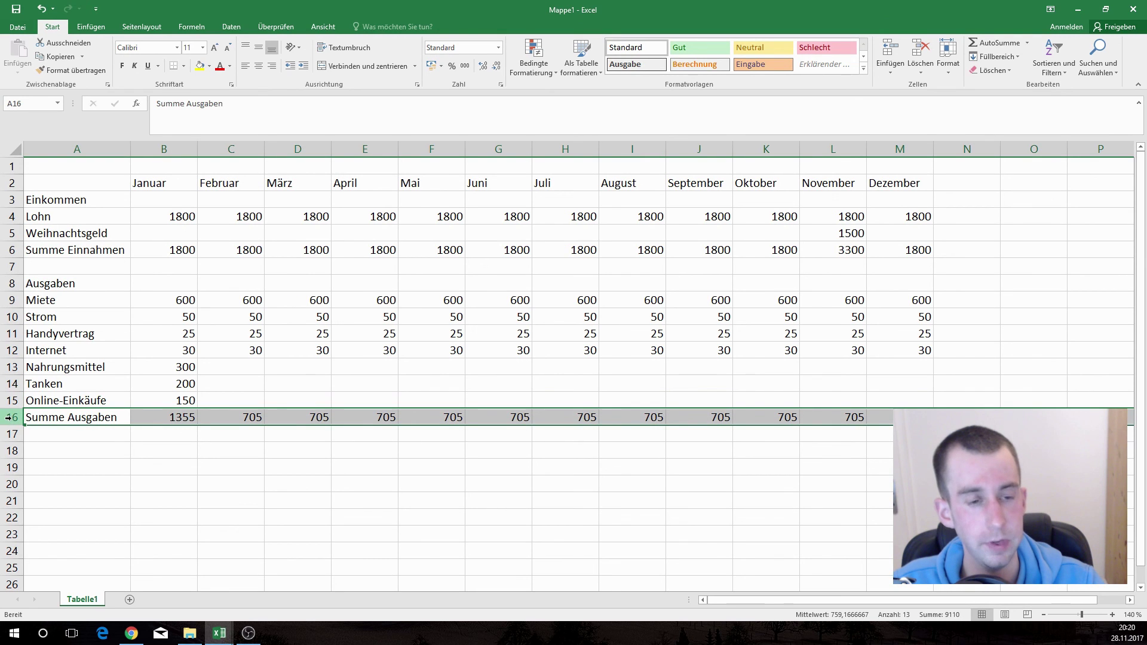
{"action": "right_click", "coordinate": [12, 418]}
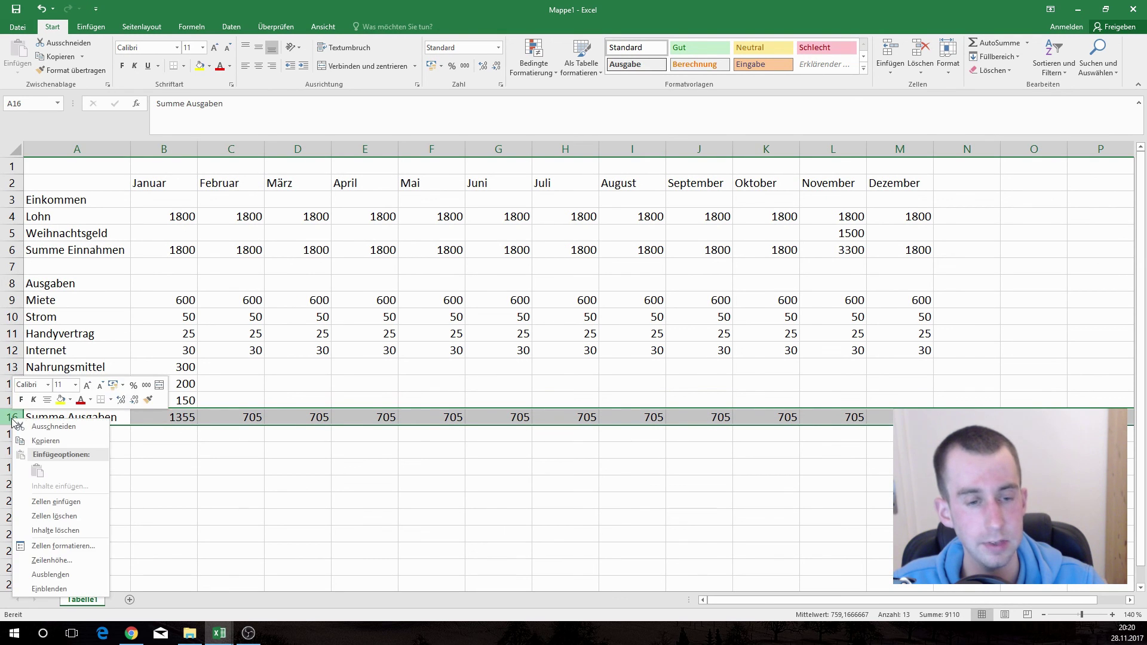
{"action": "left_click", "coordinate": [26, 502]}
{"action": "left_click", "coordinate": [58, 415]}
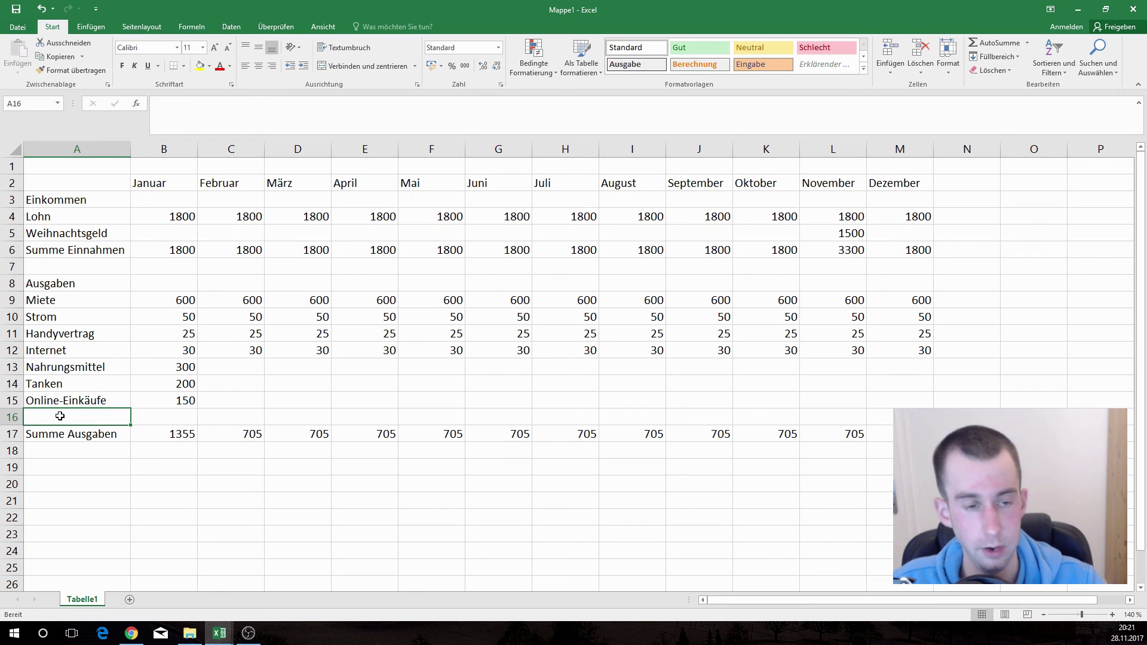
{"action": "type", "text": "KFZ-Versicherun"}
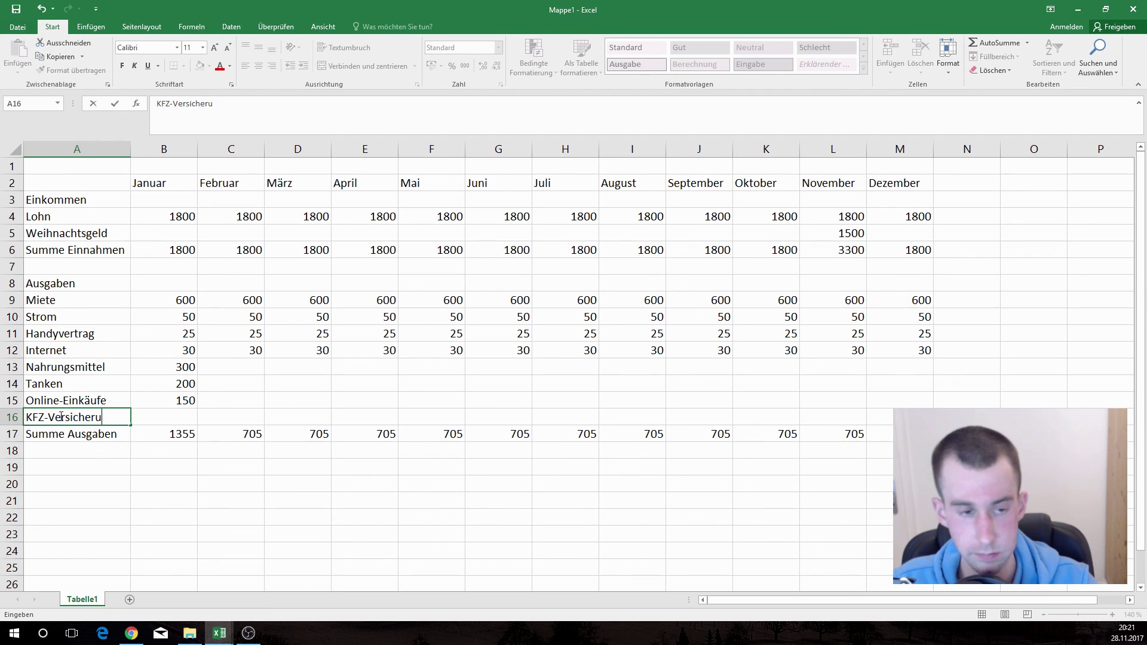
{"action": "type", "text": "g"}
{"action": "key", "text": "Return"}
Enter 400 as January's KFZ-Versicherung amount, raising the January expense total to 1755.
{"action": "key", "text": "Up"}
{"action": "key", "text": "Right"}
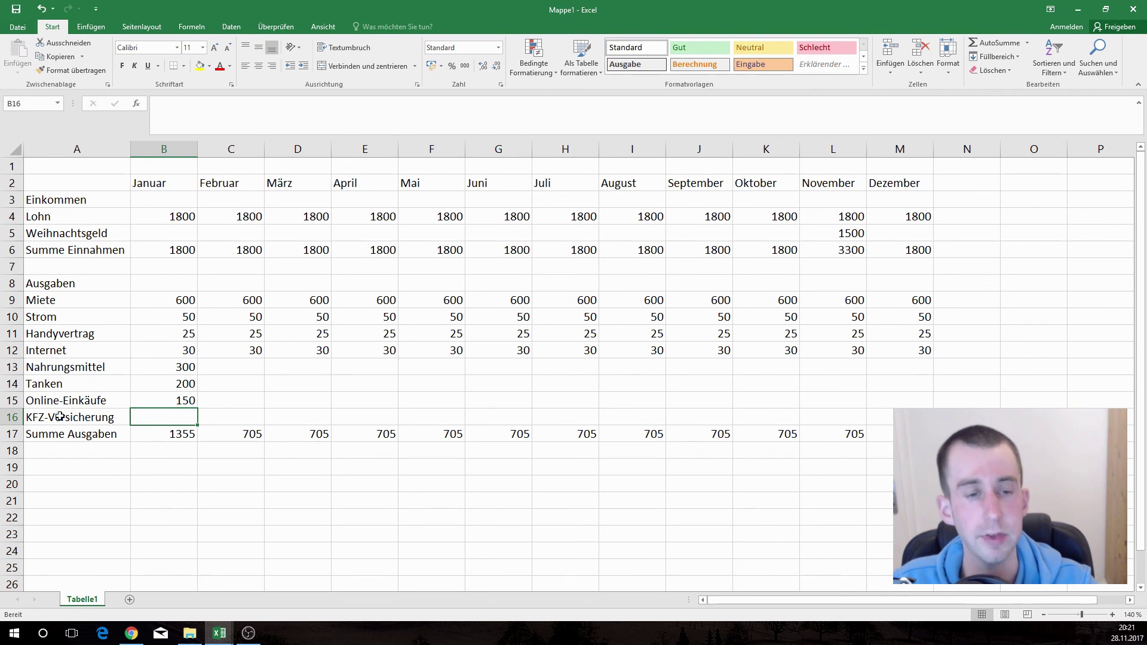
{"action": "type", "text": "600"}
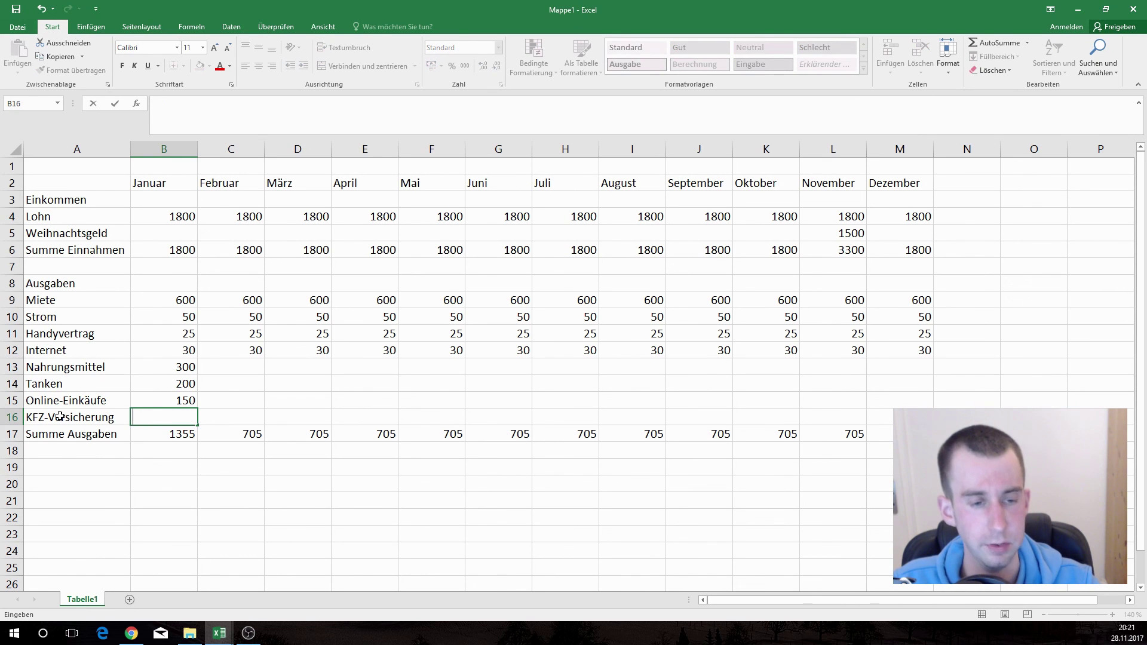
{"action": "type", "text": "400"}
{"action": "key", "text": "Return"}
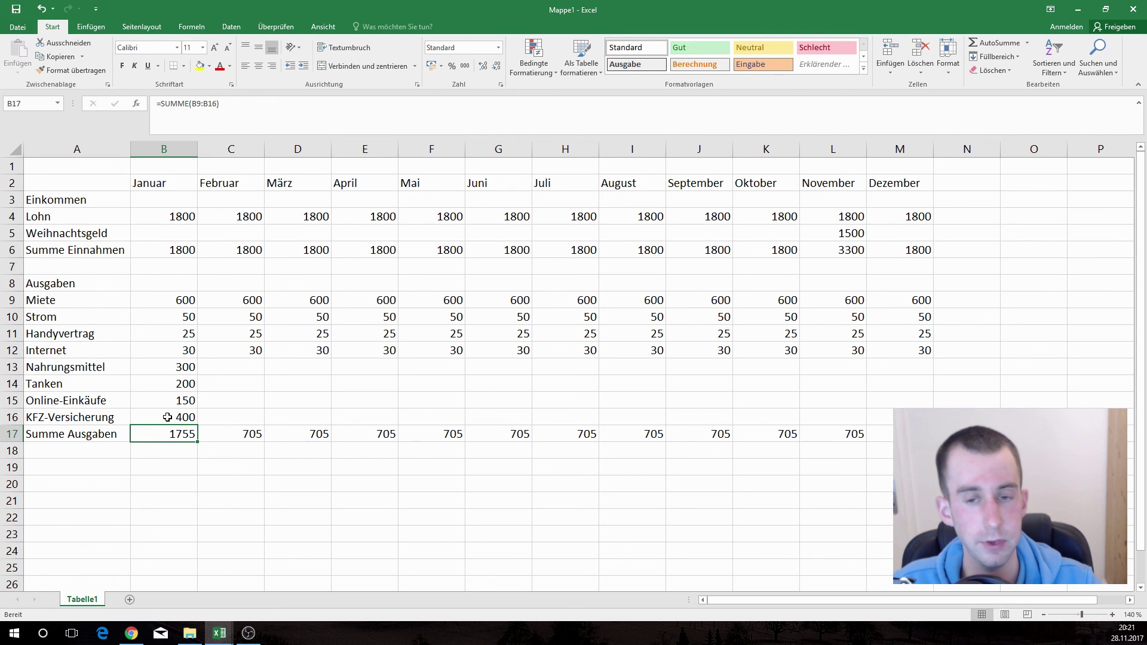
{"action": "left_click", "coordinate": [171, 416]}
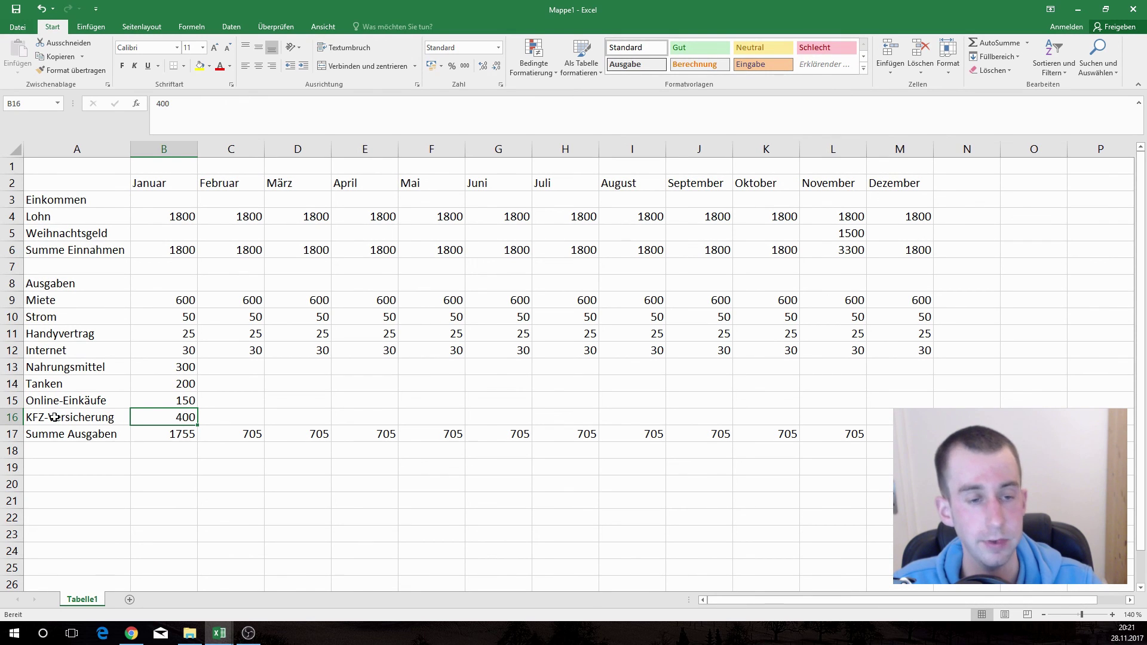
Insert two rows above KFZ-Versicherung labelled 'Haftpflicht' and 'Hausrat'.
{"action": "right_click", "coordinate": [8, 417]}
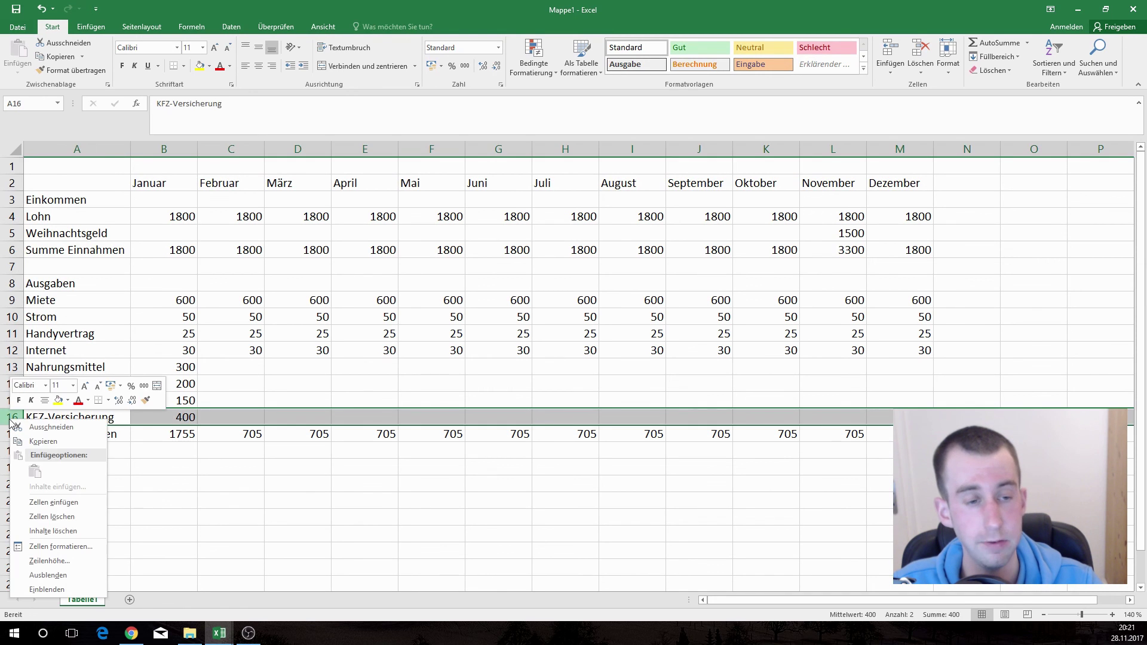
{"action": "left_click", "coordinate": [53, 503]}
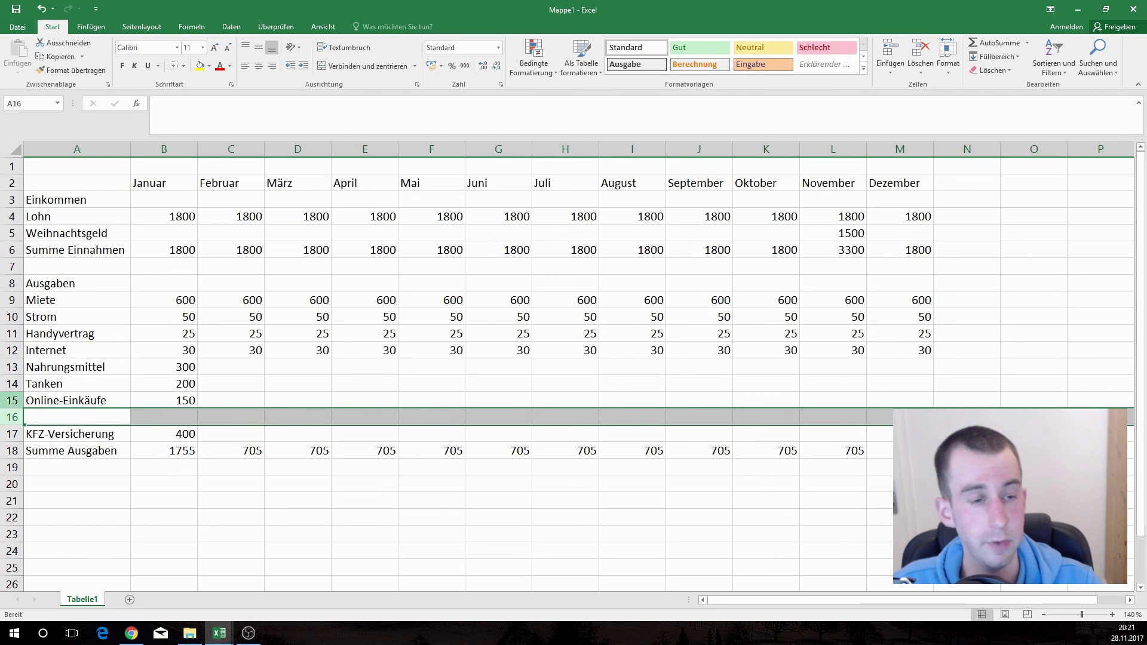
{"action": "right_click", "coordinate": [7, 417]}
{"action": "left_click", "coordinate": [53, 501]}
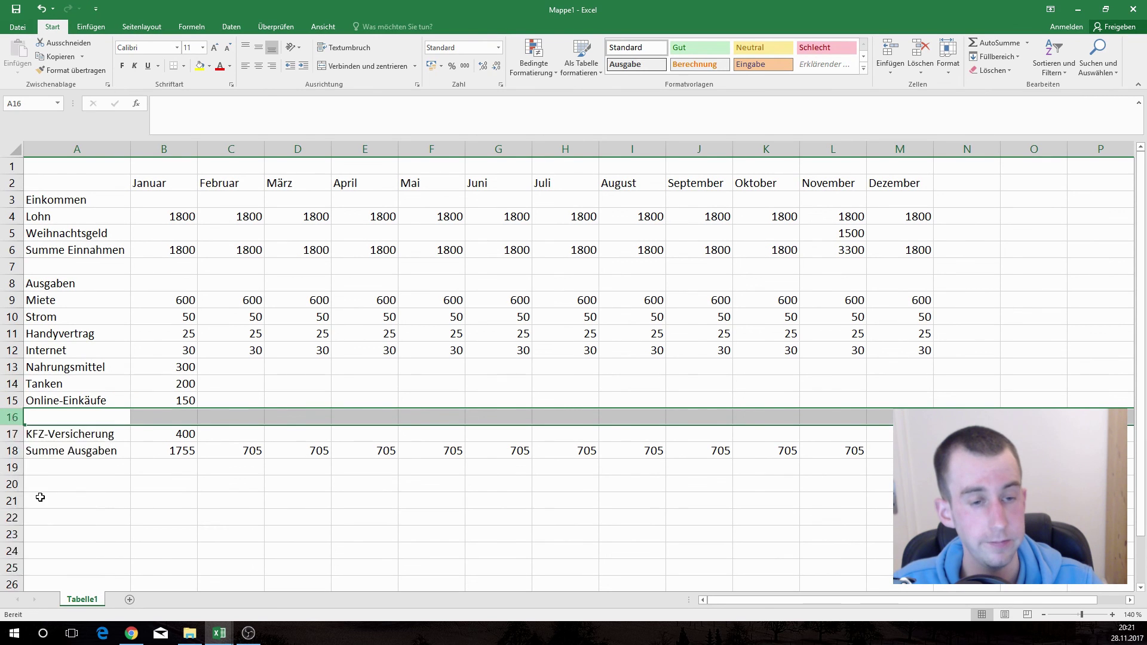
{"action": "left_click", "coordinate": [58, 414]}
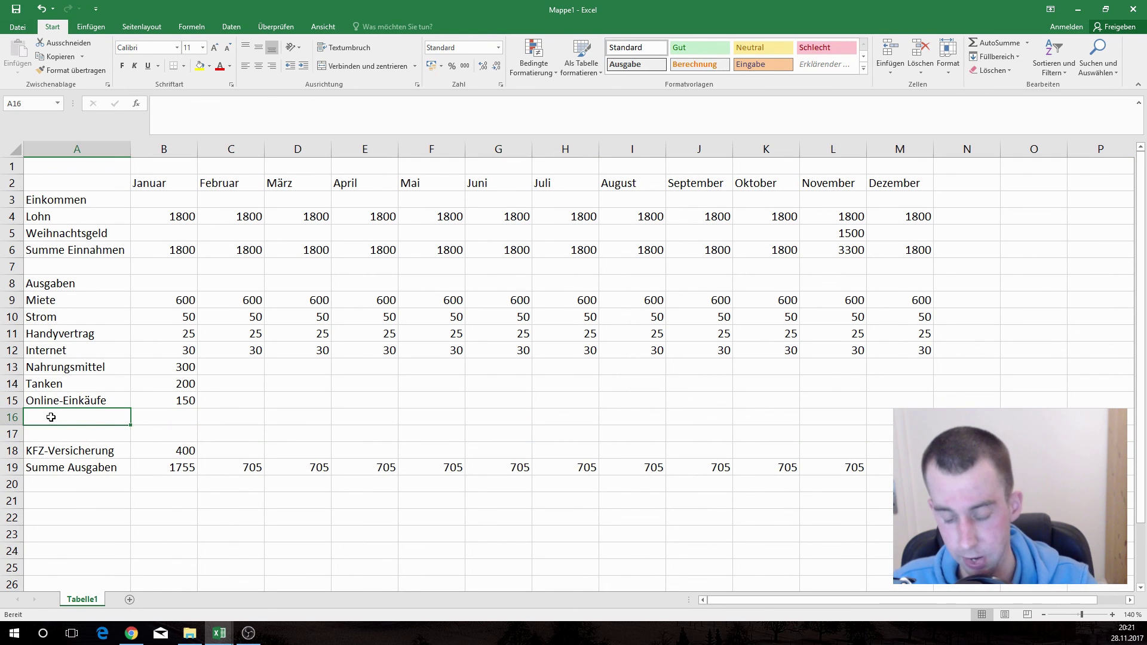
{"action": "type", "text": "Handyvertragaftpflicht"}
{"action": "key", "text": "Return"}
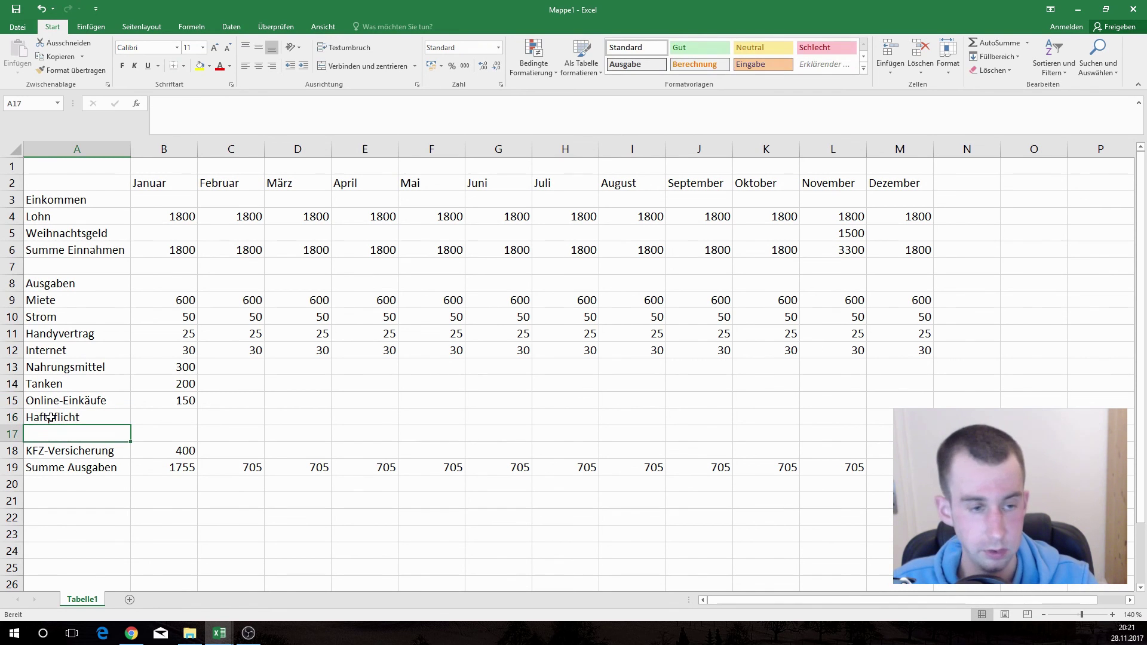
{"action": "type", "text": "Haus"}
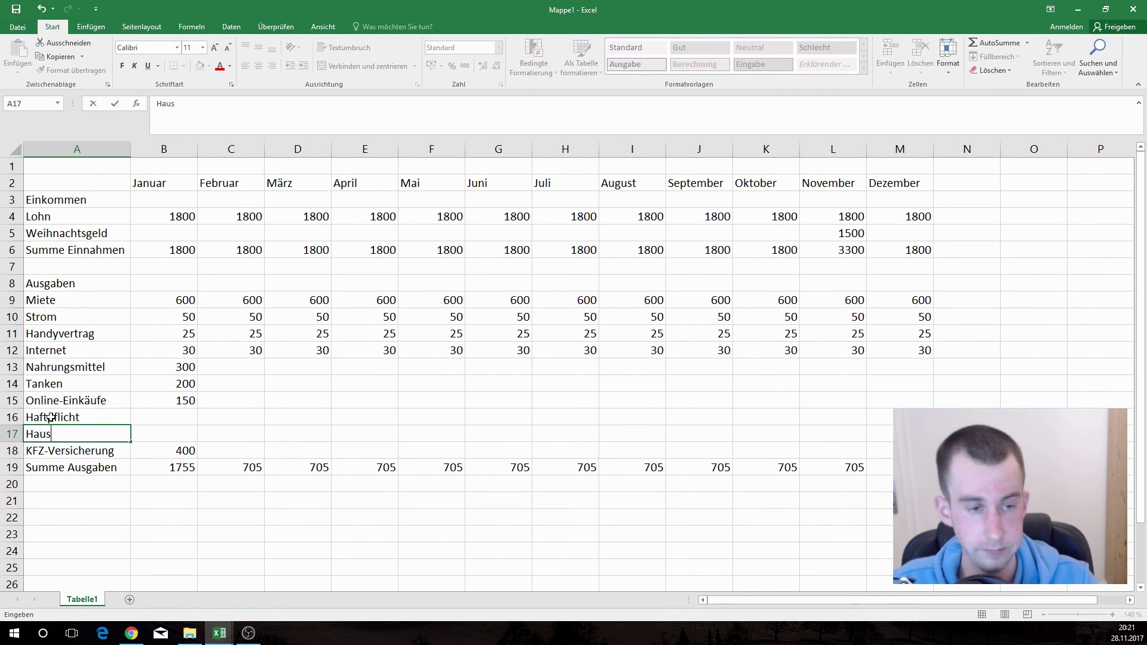
{"action": "type", "text": "rat"}
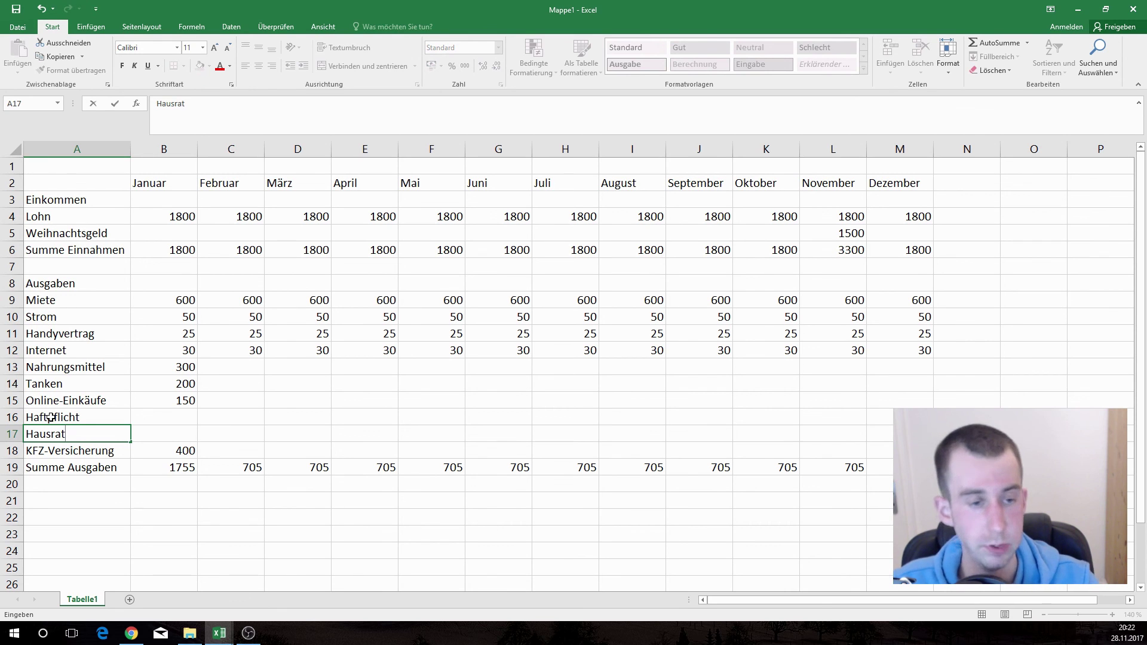
{"action": "key", "text": "Return"}
Enter 60 for Haftpflicht in April (E16) and 90 for Hausrat in September (J17).
{"action": "key", "text": "Up"}
{"action": "key", "text": "Up"}
{"action": "key", "text": "Right"}
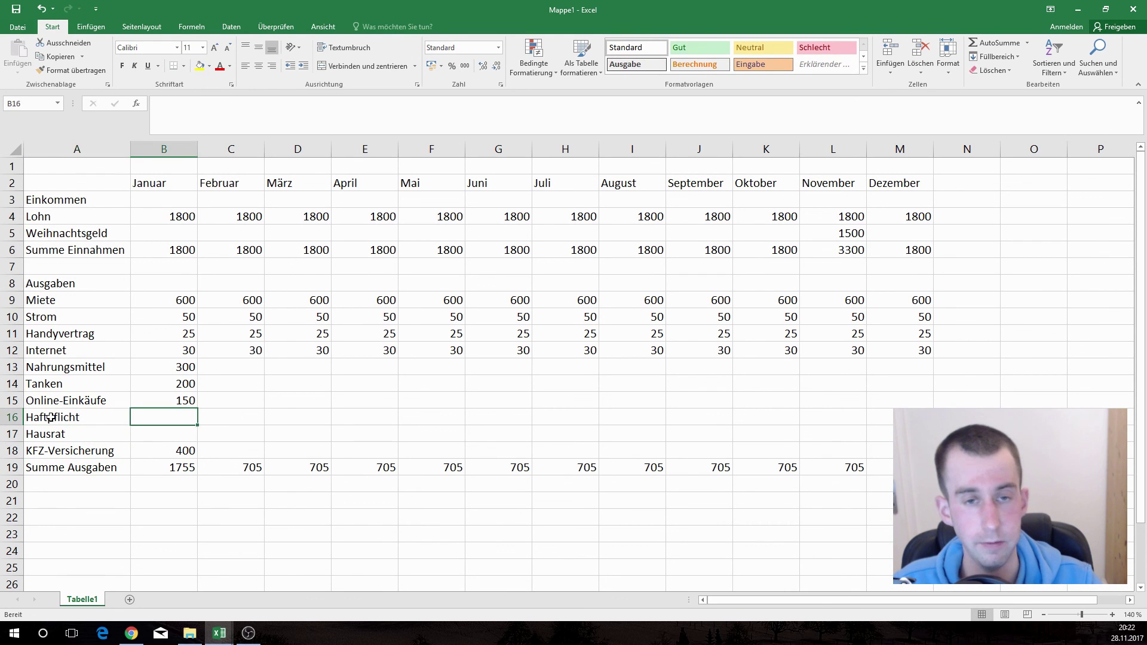
{"action": "key", "text": "Right"}
{"action": "key", "text": "Right"}
{"action": "key", "text": "Right"}
{"action": "key", "text": "Left"}
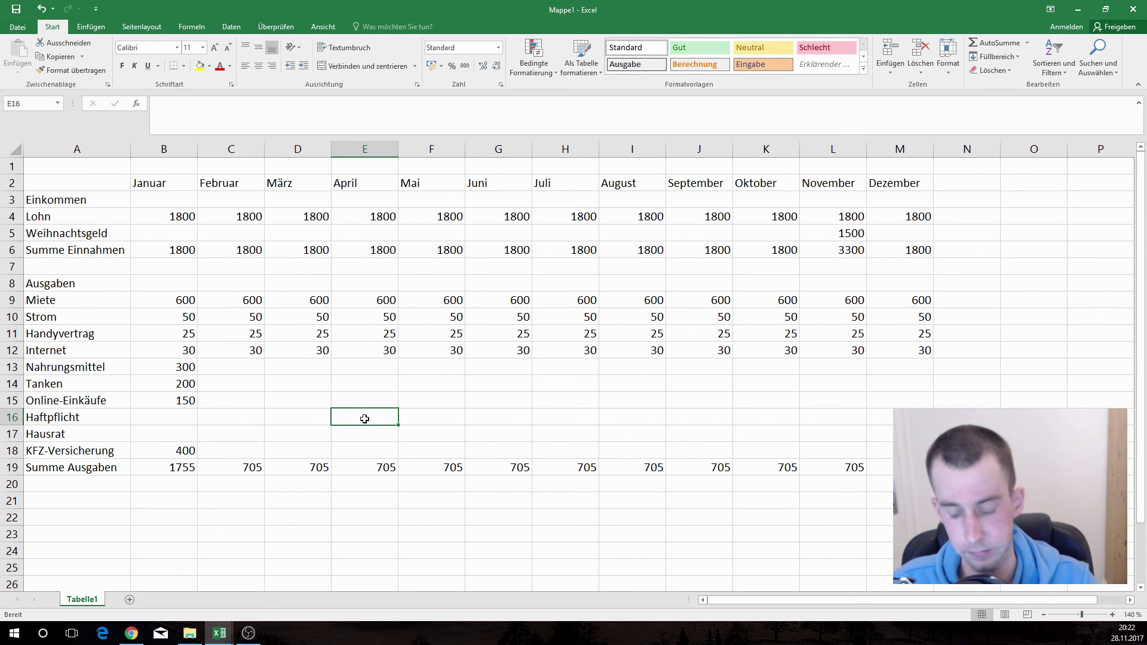
{"action": "type", "text": "60"}
{"action": "key", "text": "Return"}
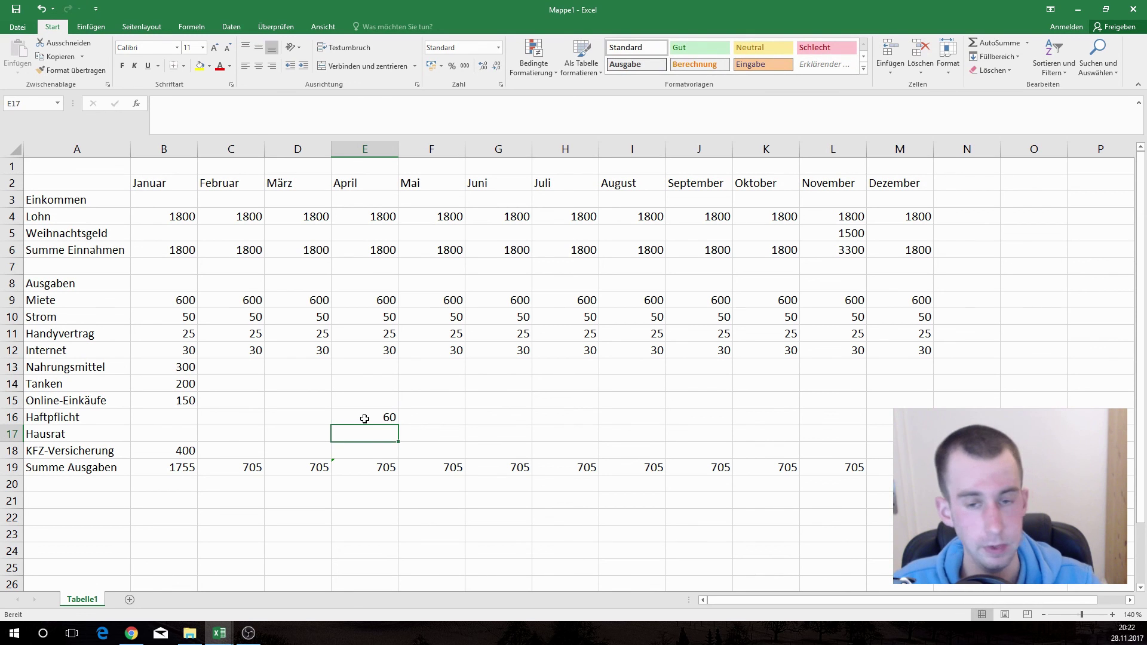
{"action": "key", "text": "Right"}
{"action": "key", "text": "Right"}
{"action": "key", "text": "Right"}
{"action": "key", "text": "Right"}
{"action": "key", "text": "Right"}
{"action": "type", "text": "90"}
{"action": "key", "text": "Return"}
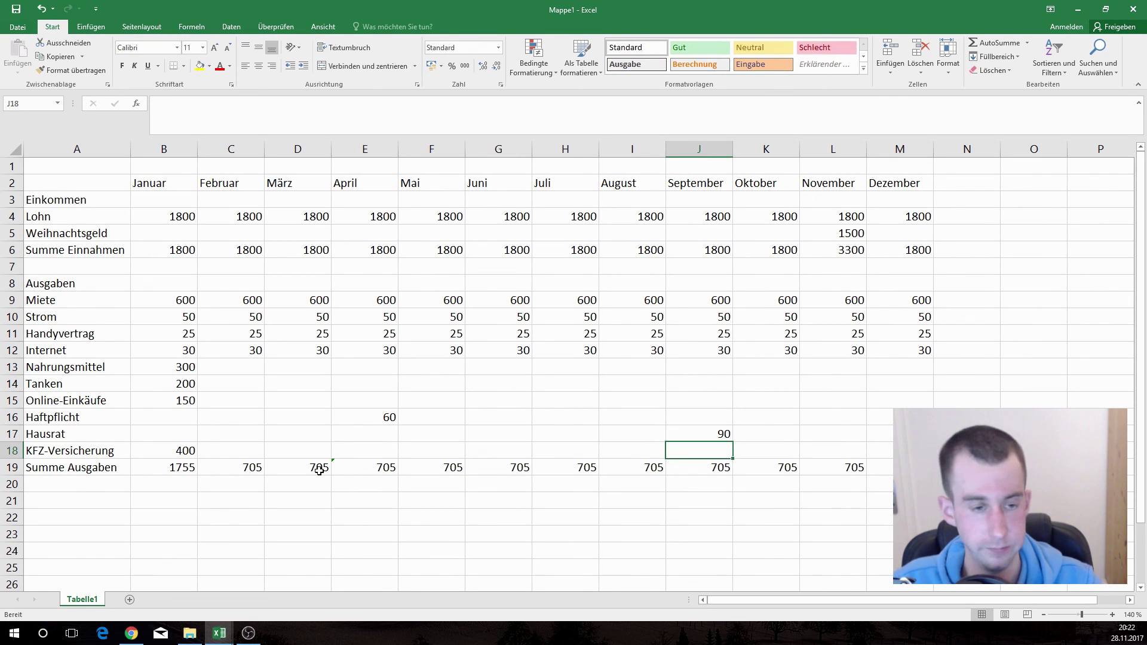
{"action": "key", "text": "Down"}
{"action": "key", "text": "ctrl+Left"}
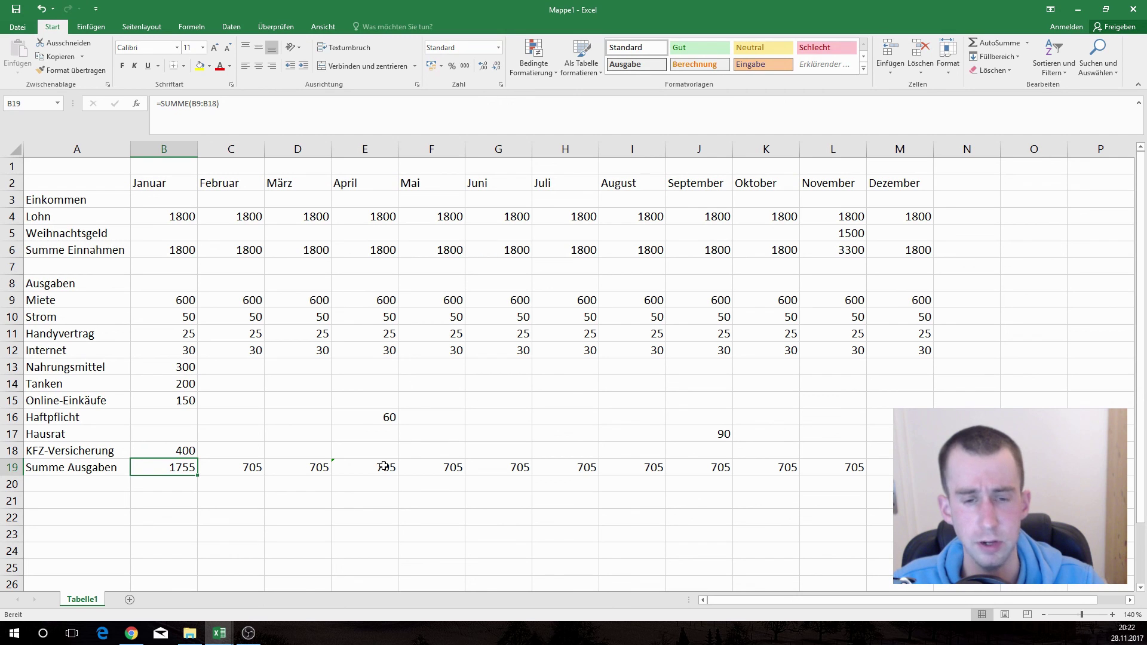
Extend the April expense total in E19 to =SUMME(E9:E18).
{"action": "left_click", "coordinate": [384, 466]}
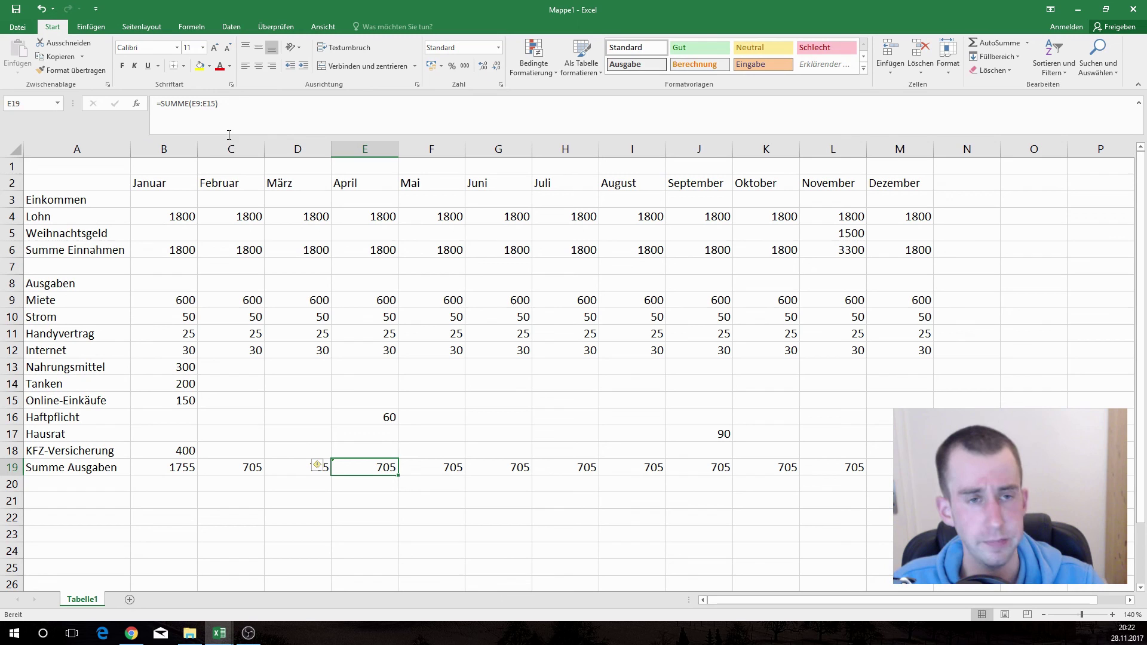
{"action": "left_click_drag", "start_coordinate": [218, 104], "coordinate": [194, 103]}
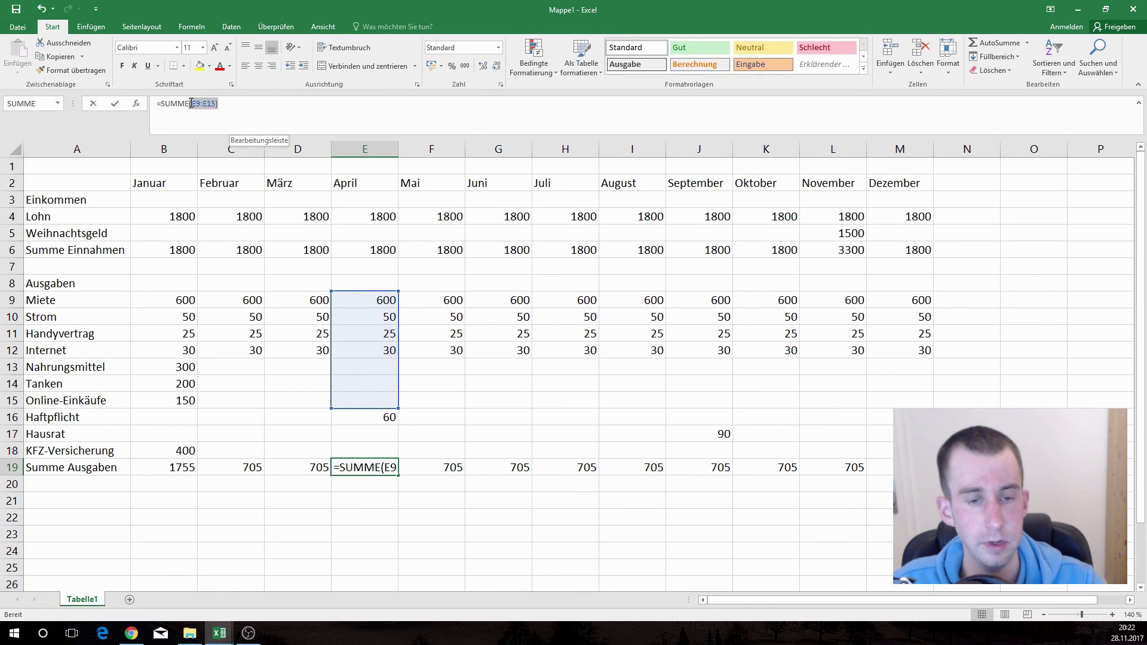
{"action": "left_click", "coordinate": [222, 103]}
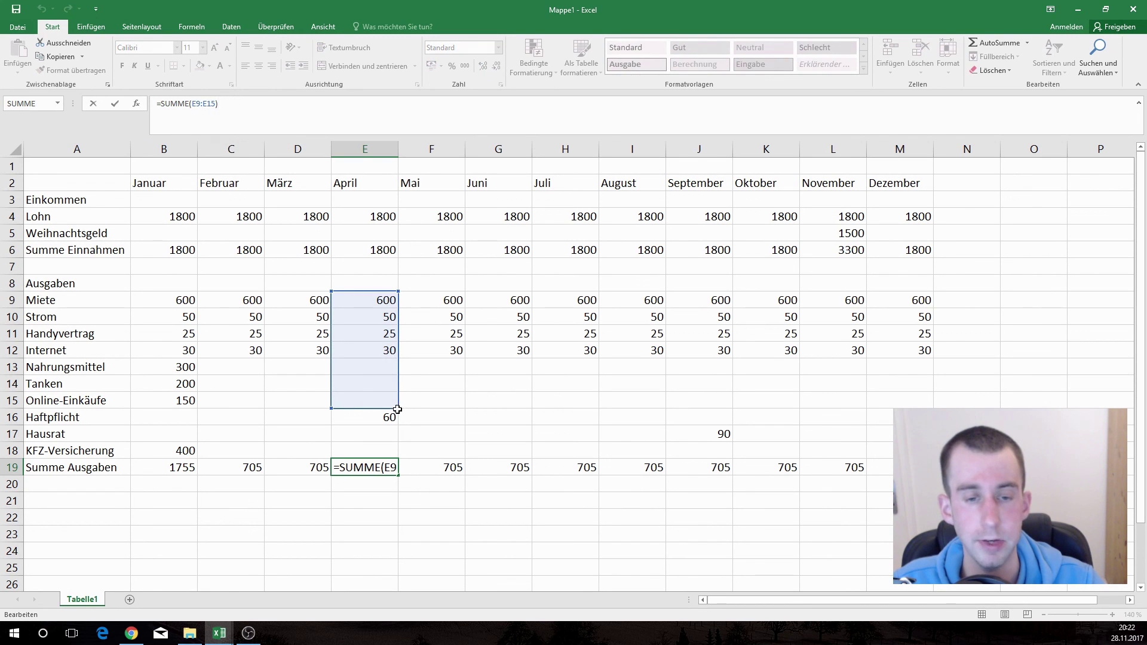
{"action": "left_click_drag", "start_coordinate": [398, 406], "coordinate": [398, 457]}
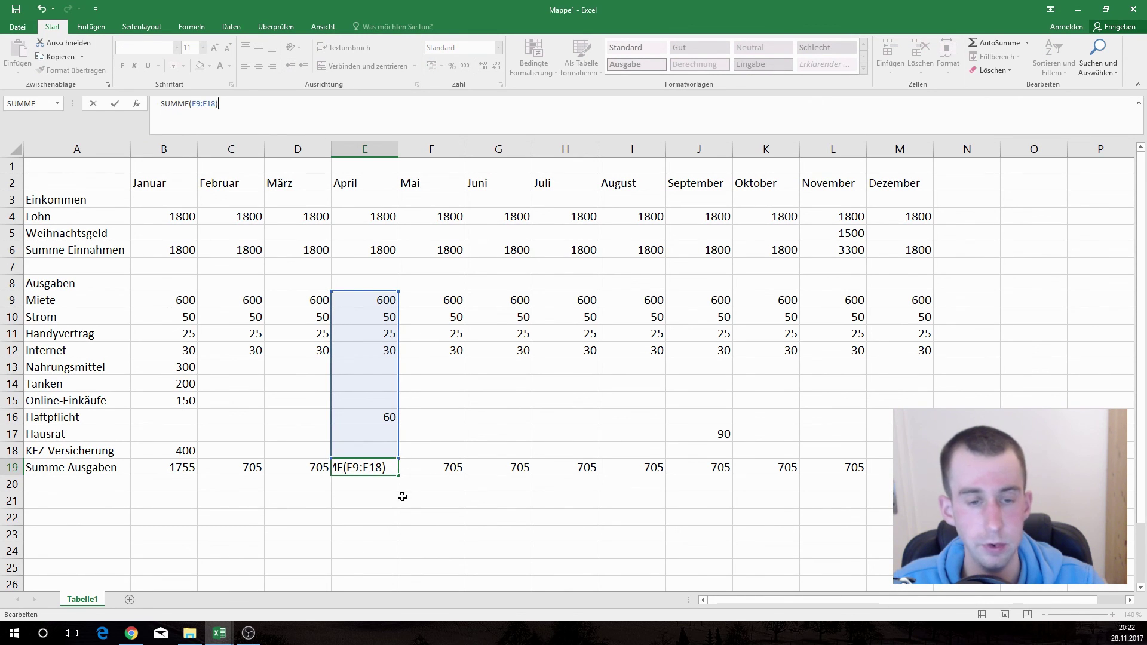
{"action": "key", "text": "Return"}
Fill the corrected total across to December, giving 765 in April and 795 in September.
{"action": "left_click", "coordinate": [370, 468]}
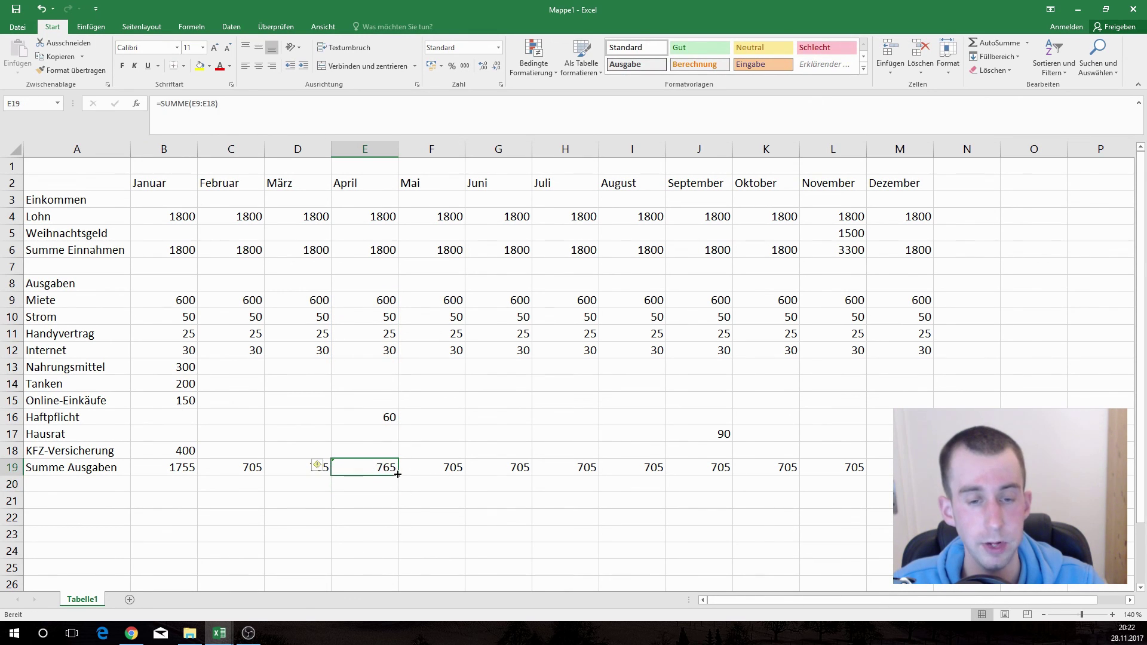
{"action": "left_click_drag", "start_coordinate": [398, 474], "coordinate": [893, 472]}
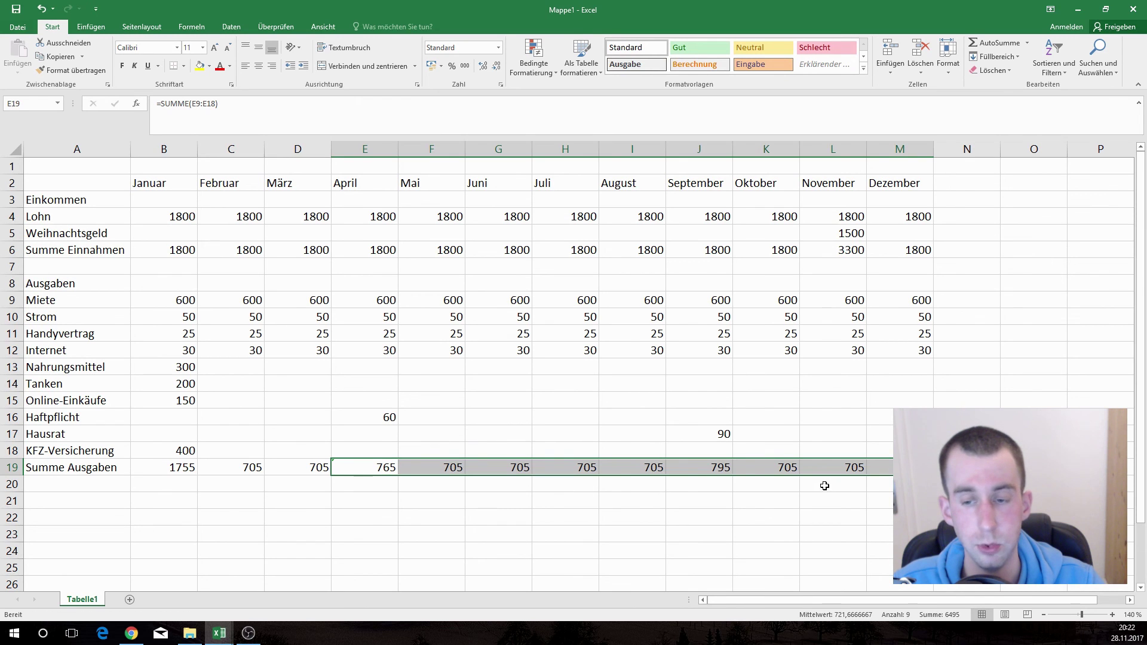
{"action": "left_click", "coordinate": [778, 487]}
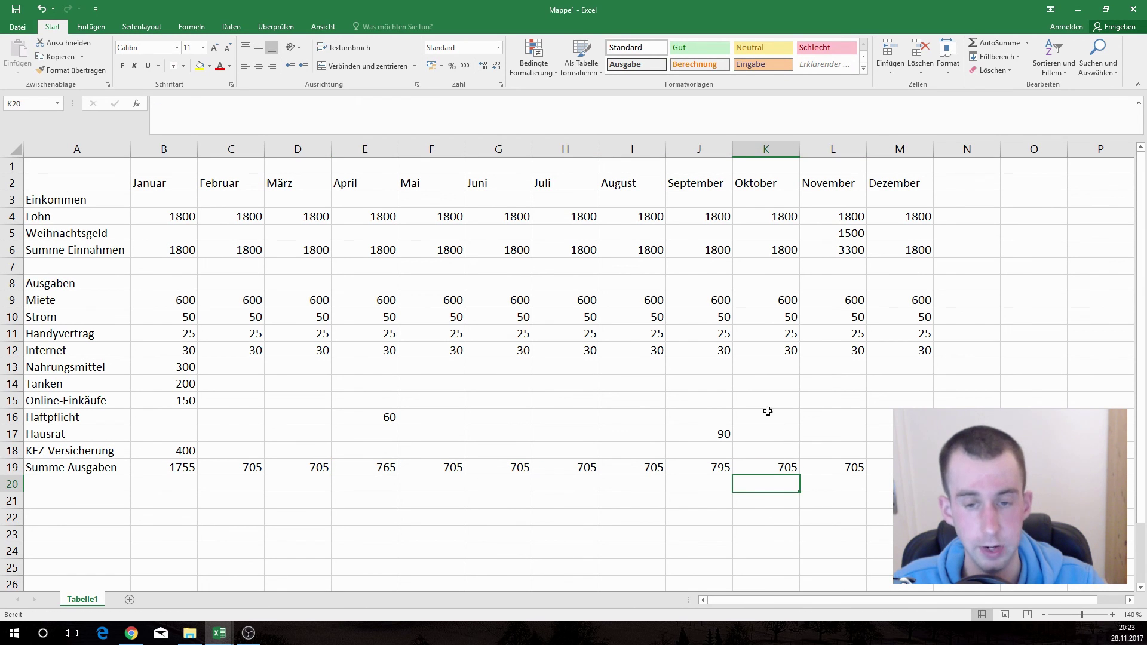
{"action": "left_click", "coordinate": [715, 467]}
{"action": "left_click", "coordinate": [712, 435]}
{"action": "left_click", "coordinate": [697, 469]}
{"action": "left_click", "coordinate": [699, 435]}
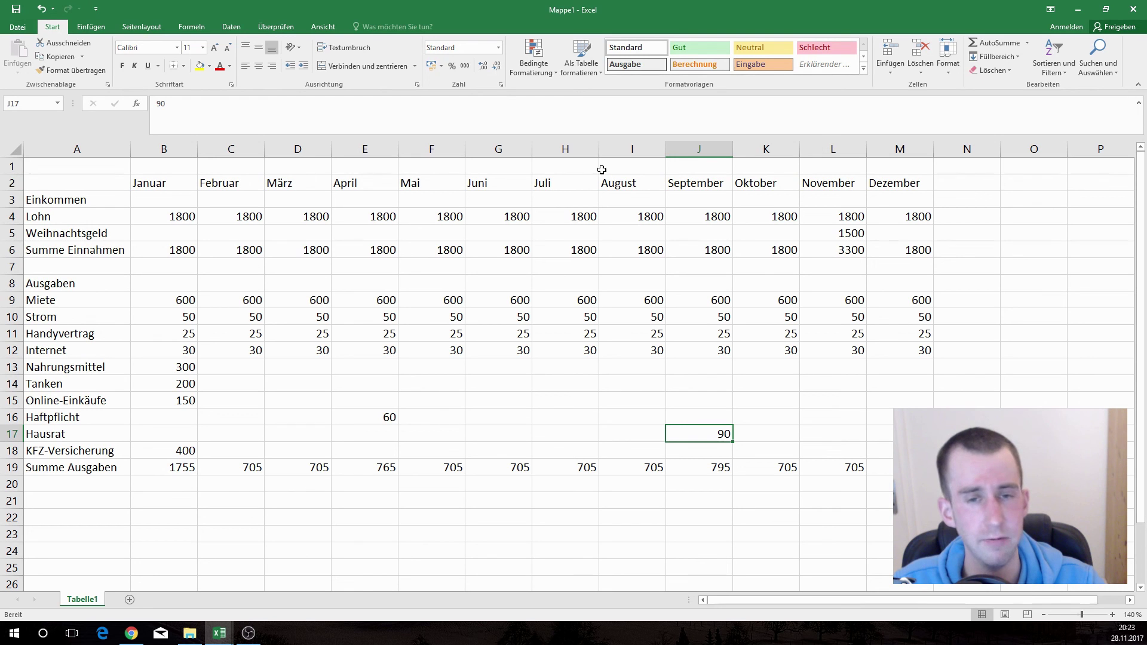
Enter the heading 'Monat' in cell B1.
{"action": "left_click", "coordinate": [170, 164]}
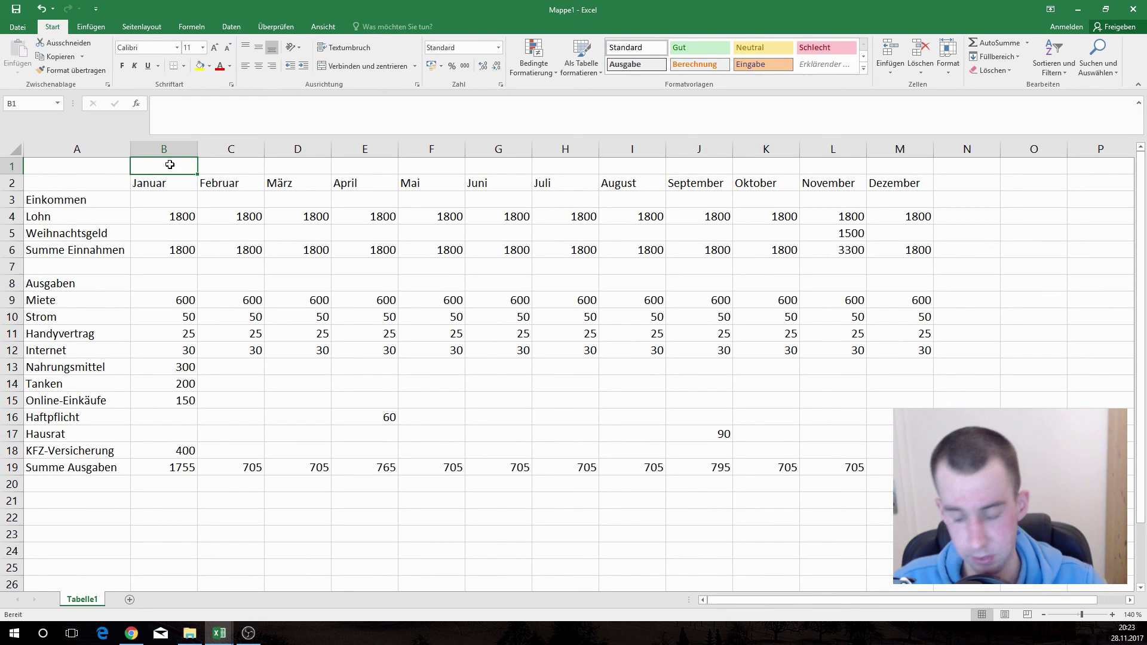
{"action": "type", "text": "Monate"}
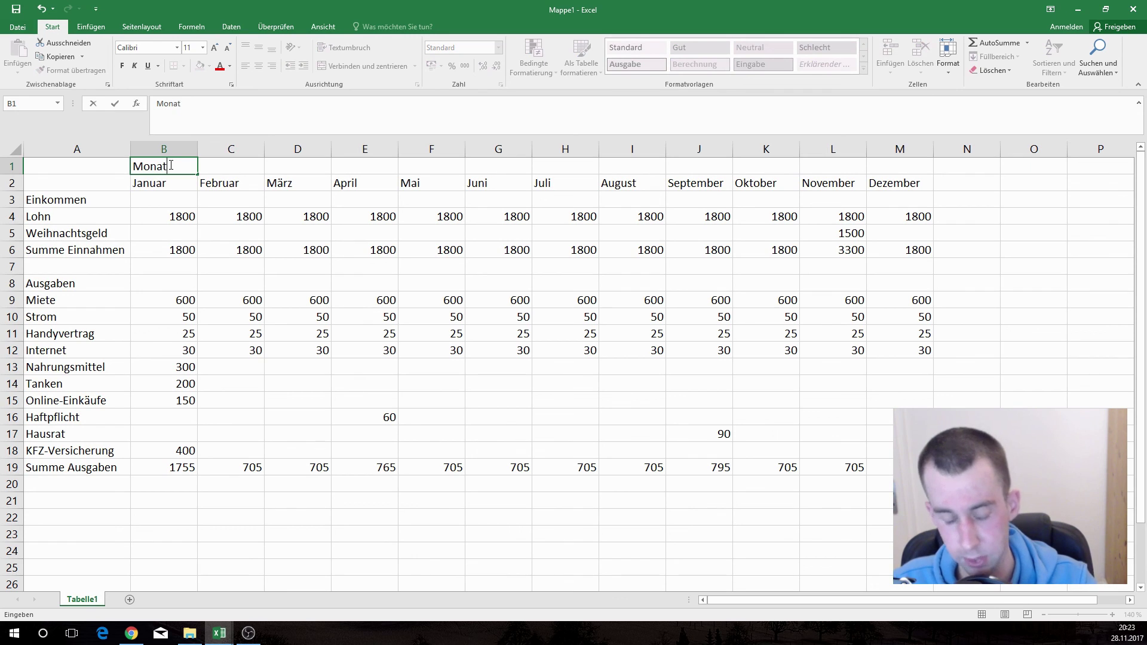
{"action": "key", "text": "Return"}
{"action": "left_click", "coordinate": [170, 166]}
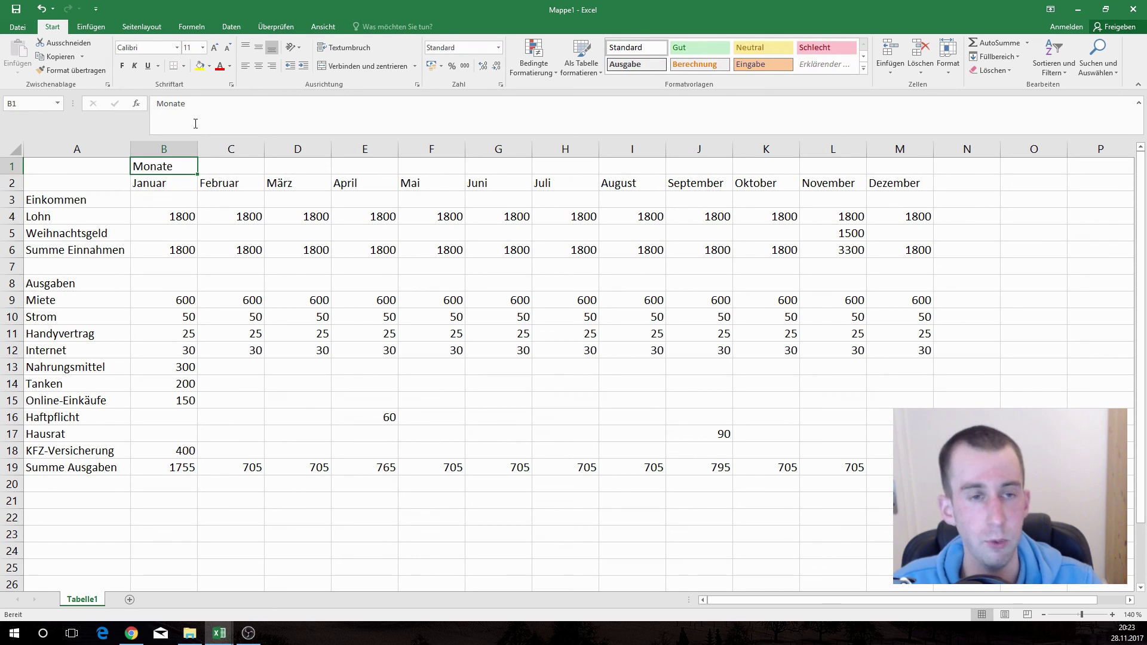
{"action": "double_click", "coordinate": [170, 166]}
{"action": "key", "text": "BackSpace"}
{"action": "key", "text": "Return"}
{"action": "left_click", "coordinate": [170, 166]}
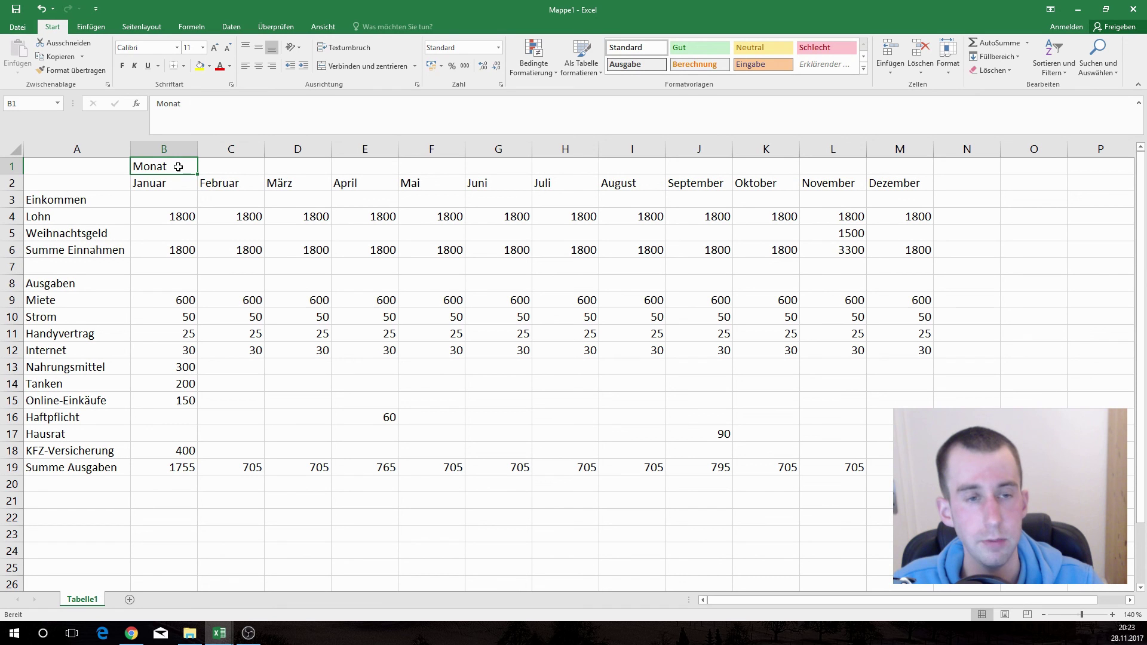
Merge and centre B1:M1 so Monat spans all twelve month columns.
{"action": "left_click_drag", "start_coordinate": [178, 167], "coordinate": [901, 168]}
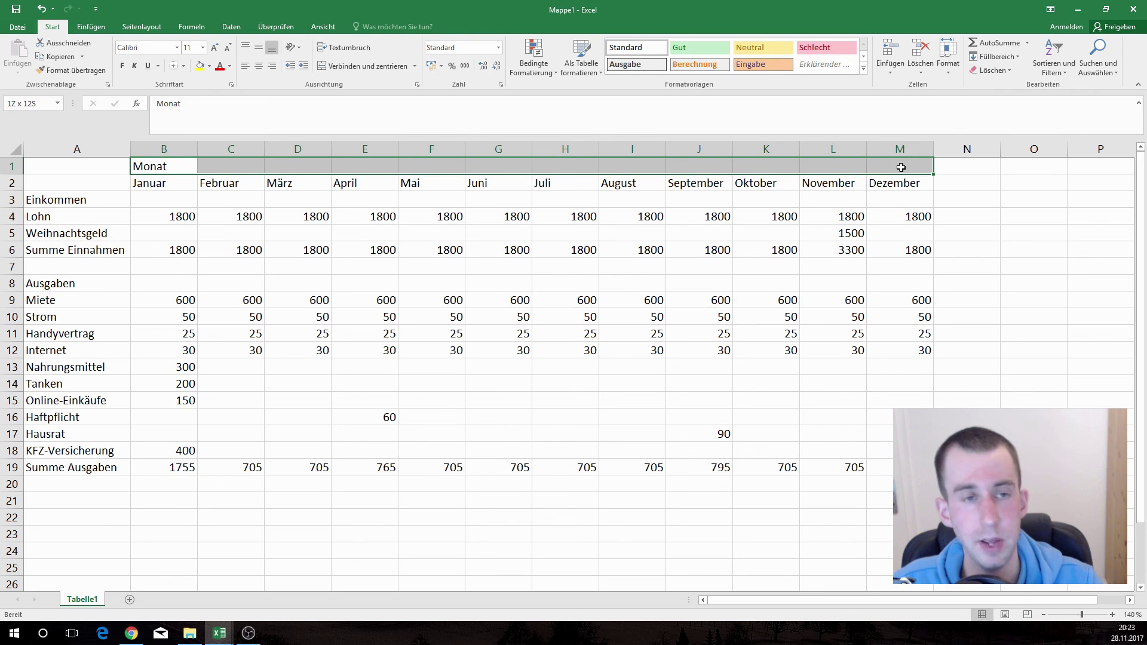
{"action": "left_click", "coordinate": [335, 67]}
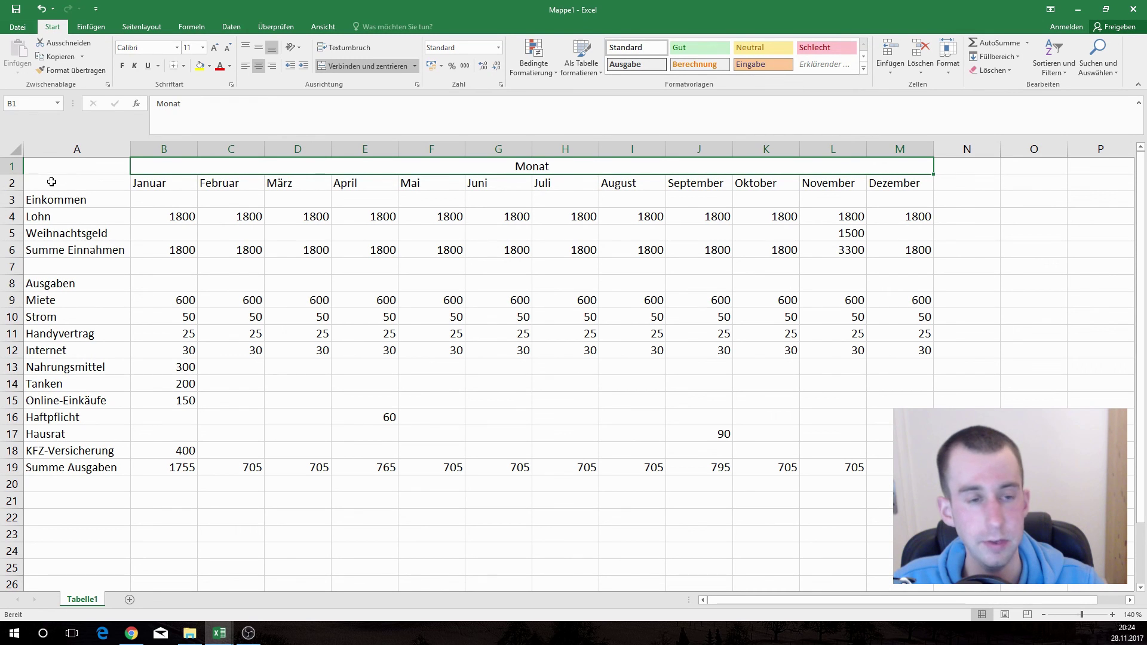
{"action": "left_click_drag", "start_coordinate": [51, 181], "coordinate": [908, 484]}
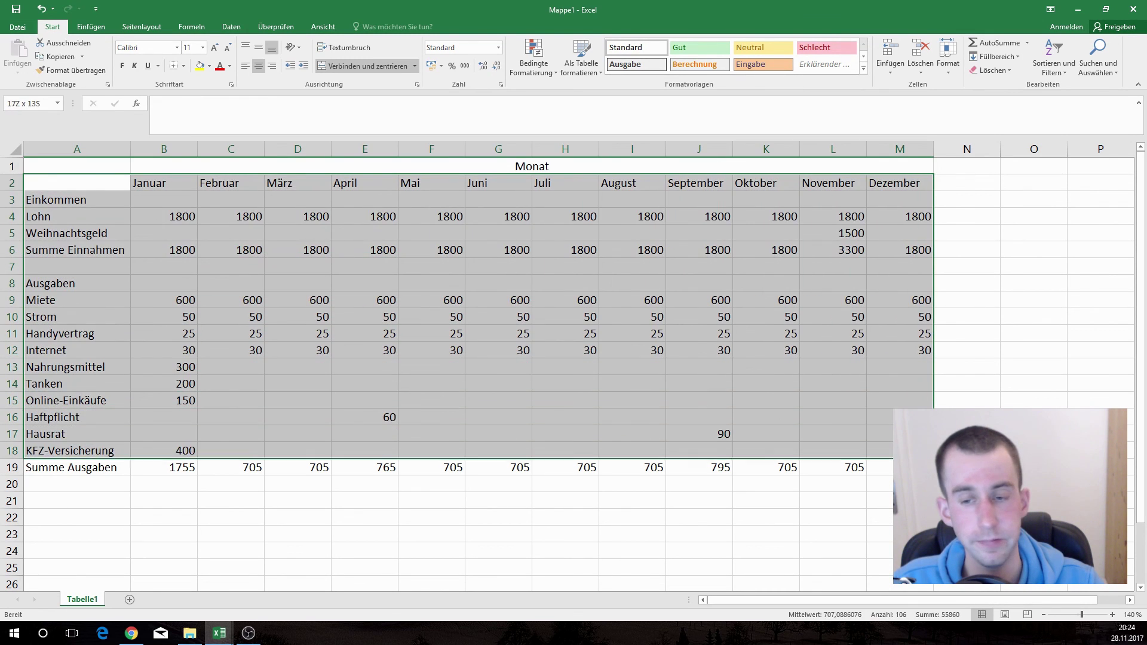
Centre-align all labels and values in the range A2:M19.
{"action": "left_click_drag", "start_coordinate": [908, 484], "coordinate": [908, 469]}
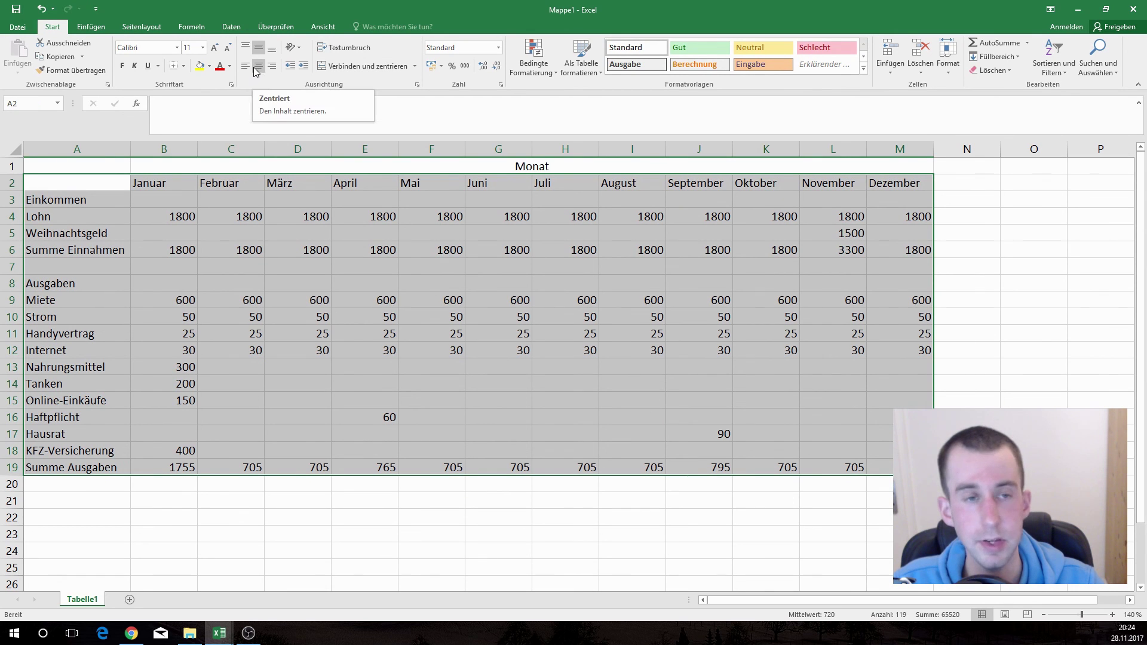
{"action": "left_click", "coordinate": [258, 70]}
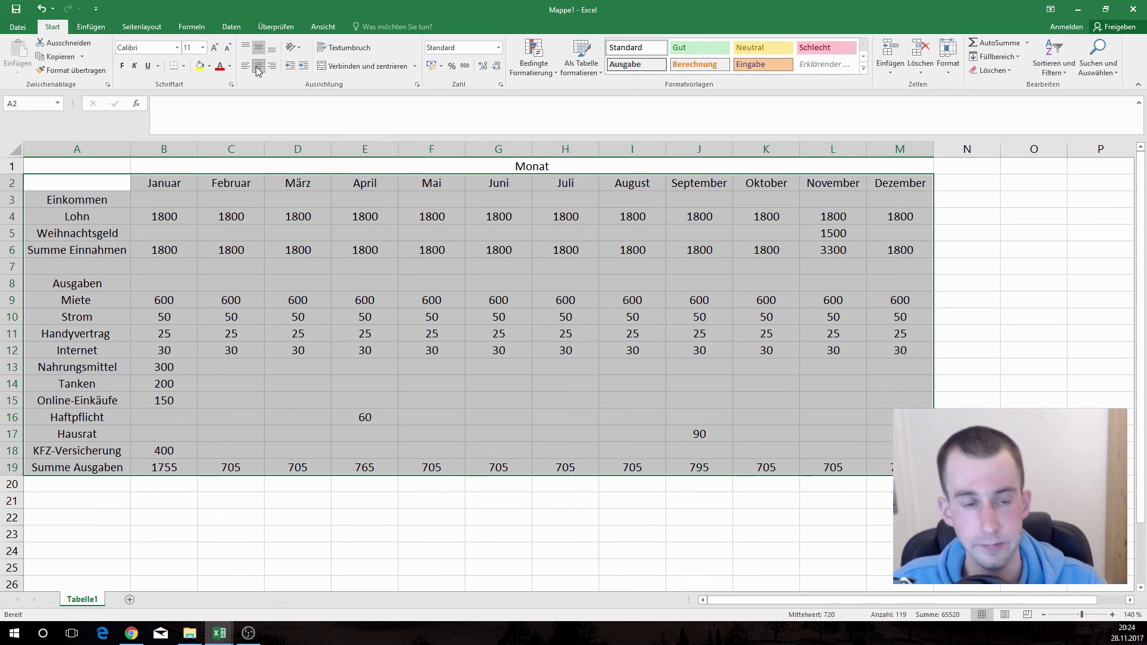
{"action": "left_click", "coordinate": [287, 416]}
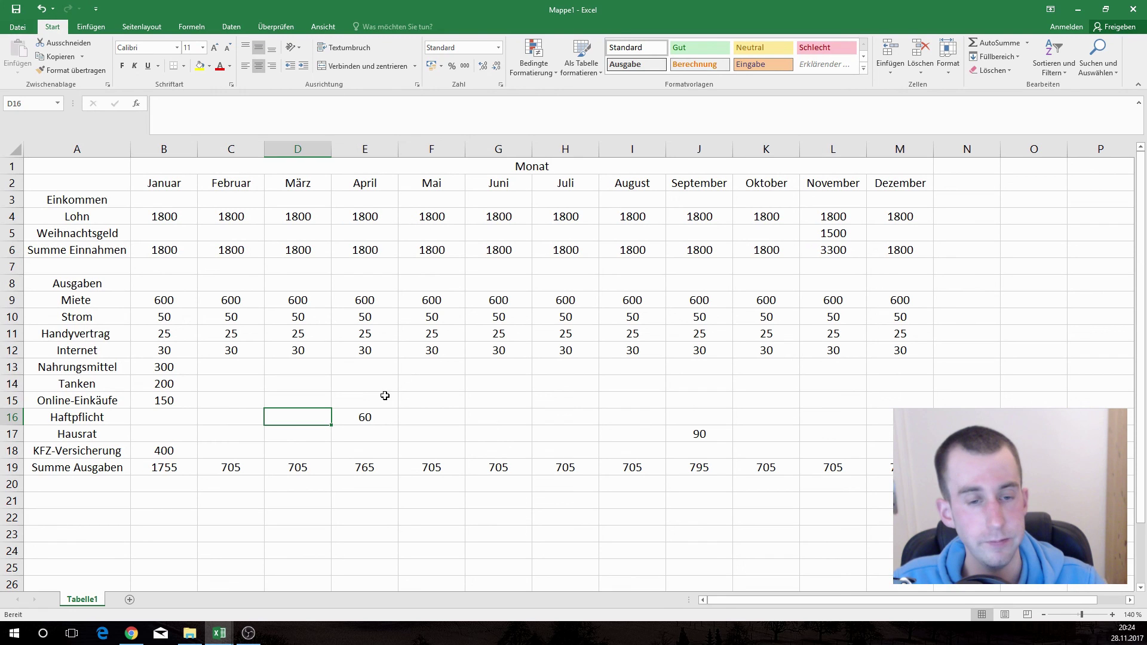
{"action": "left_click", "coordinate": [311, 374]}
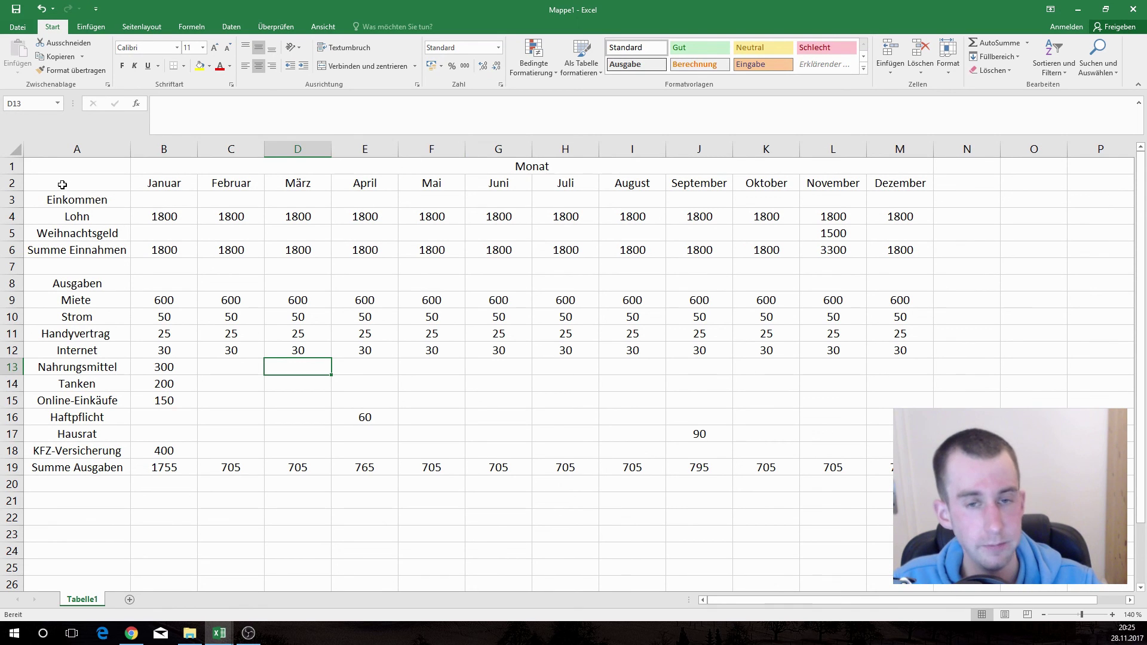
Apply Alle Rahmenlinien borders to every cell of A1:M19.
{"action": "left_click_drag", "start_coordinate": [45, 166], "coordinate": [539, 469]}
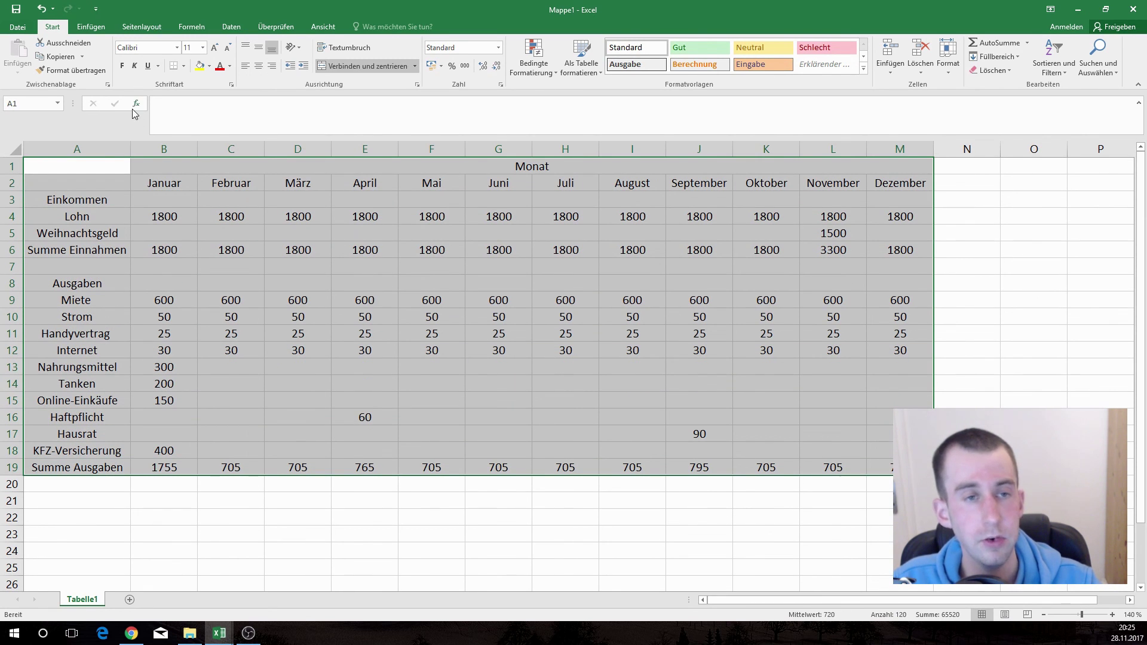
{"action": "left_click", "coordinate": [185, 65]}
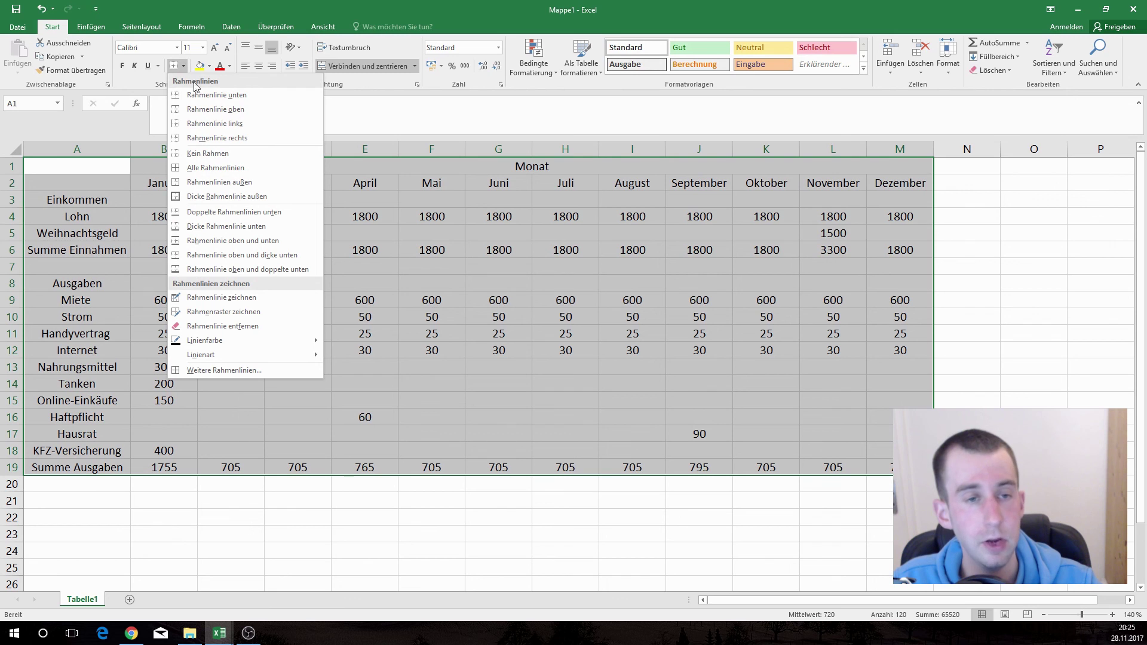
{"action": "left_click", "coordinate": [202, 168]}
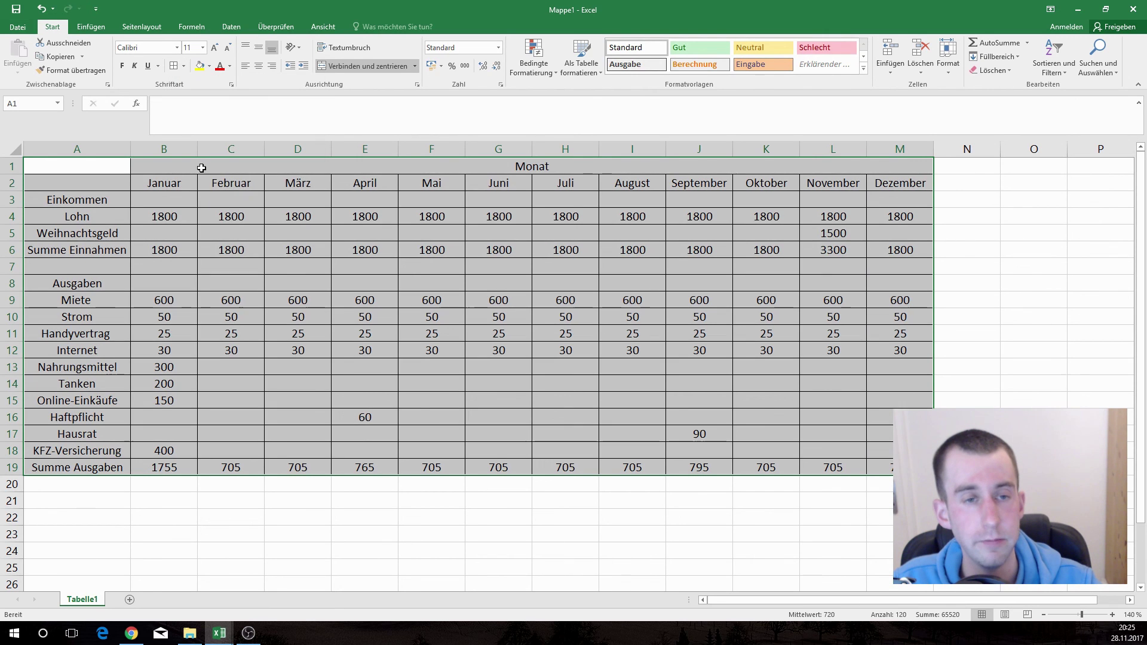
{"action": "left_click", "coordinate": [396, 545]}
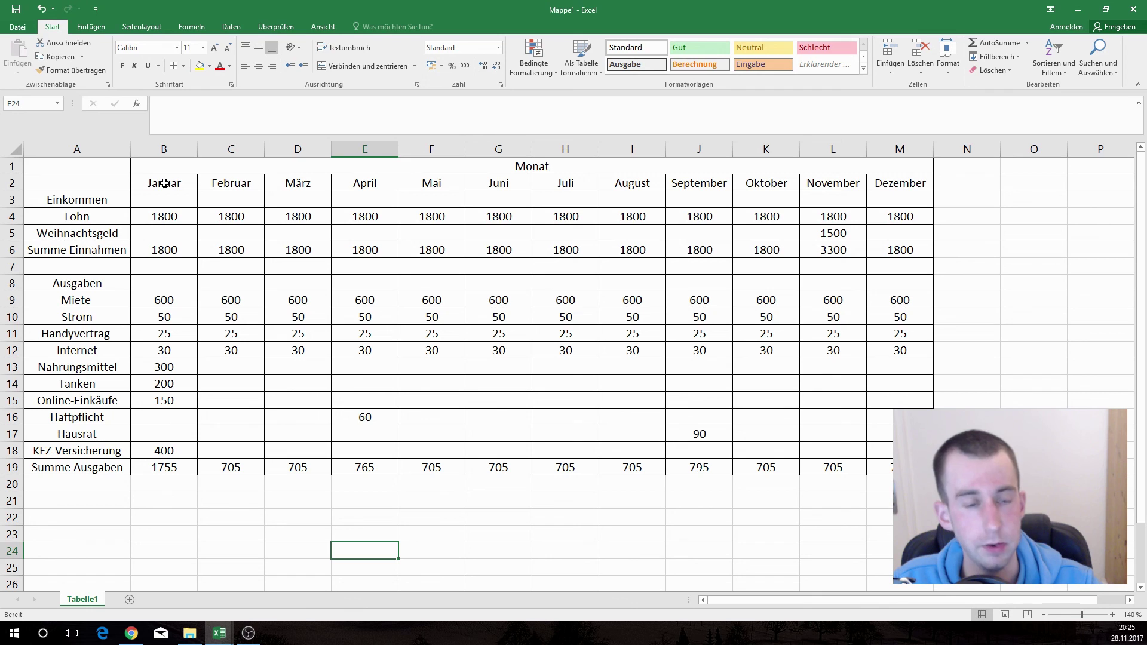
{"action": "left_click", "coordinate": [509, 166]}
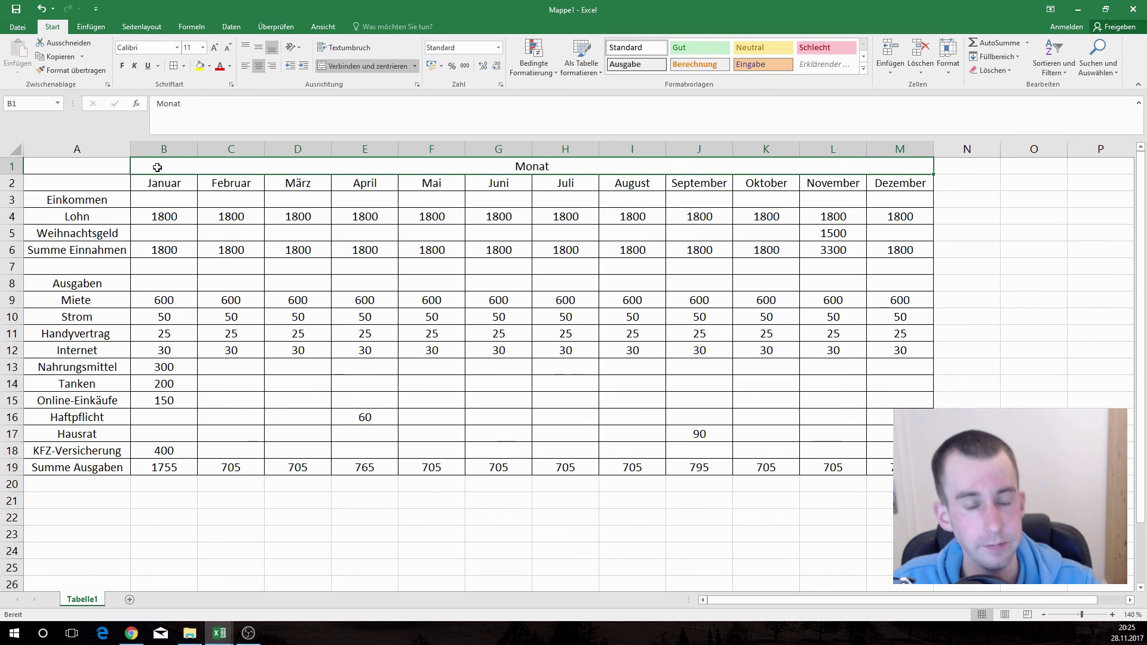
Bold the Monat heading and the month names in B1:M2.
{"action": "mouse_move", "coordinate": [152, 185]}
{"action": "left_mouse_down"}
{"action": "mouse_move", "coordinate": [900, 182]}
{"action": "mouse_move", "coordinate": [901, 169]}
{"action": "left_mouse_up"}
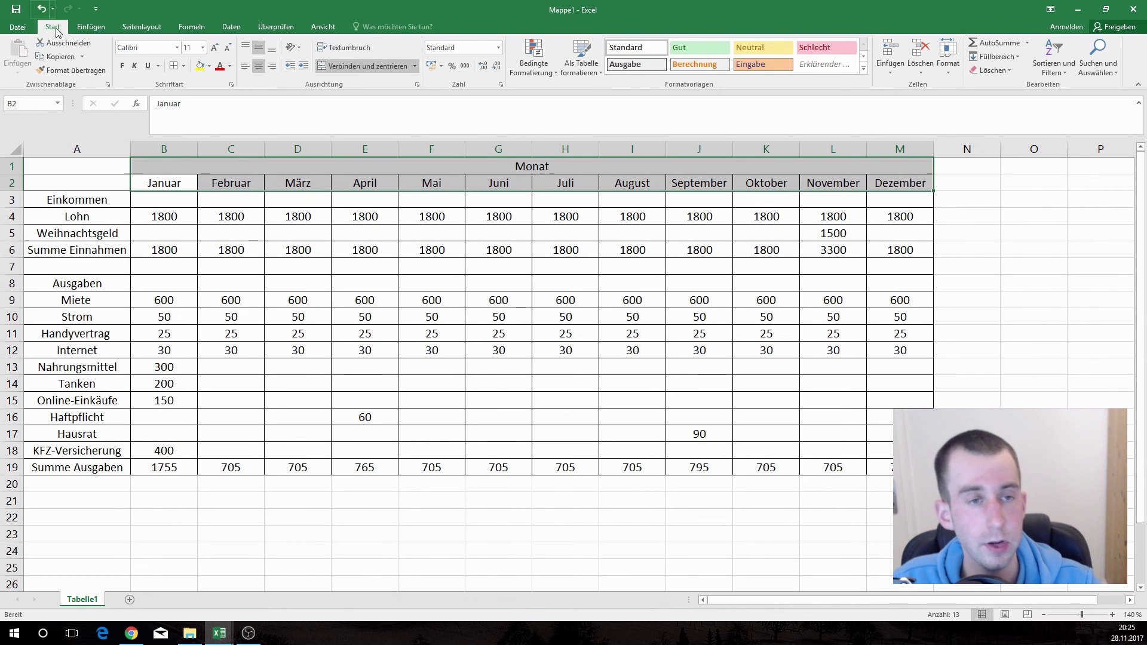
{"action": "left_click", "coordinate": [122, 67]}
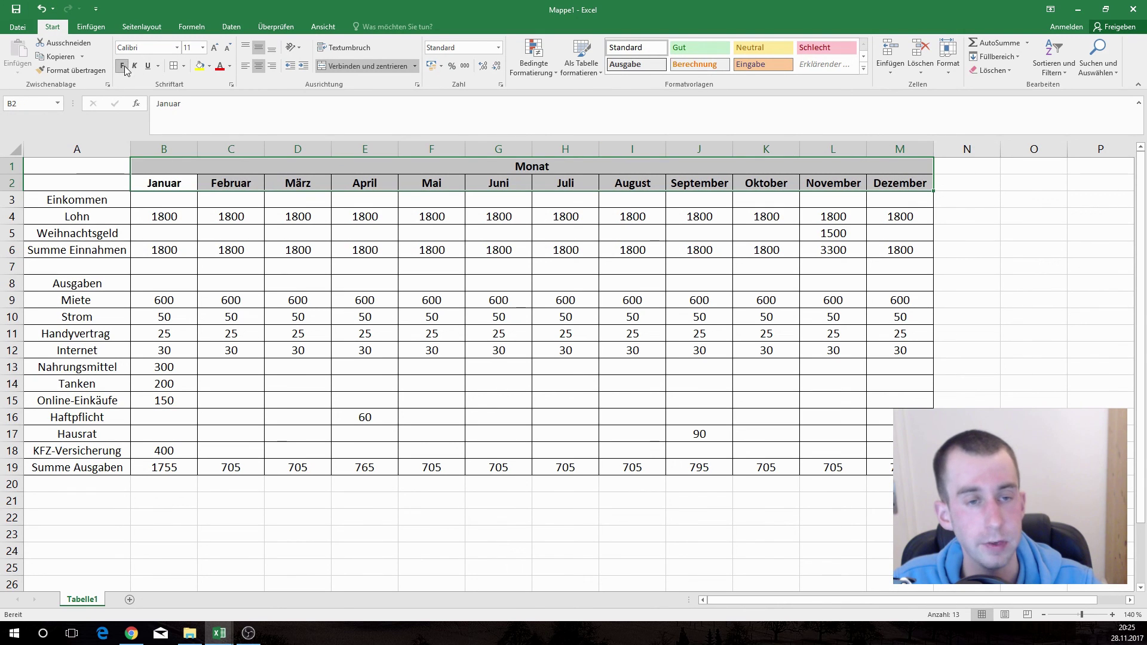
{"action": "left_click", "coordinate": [291, 579]}
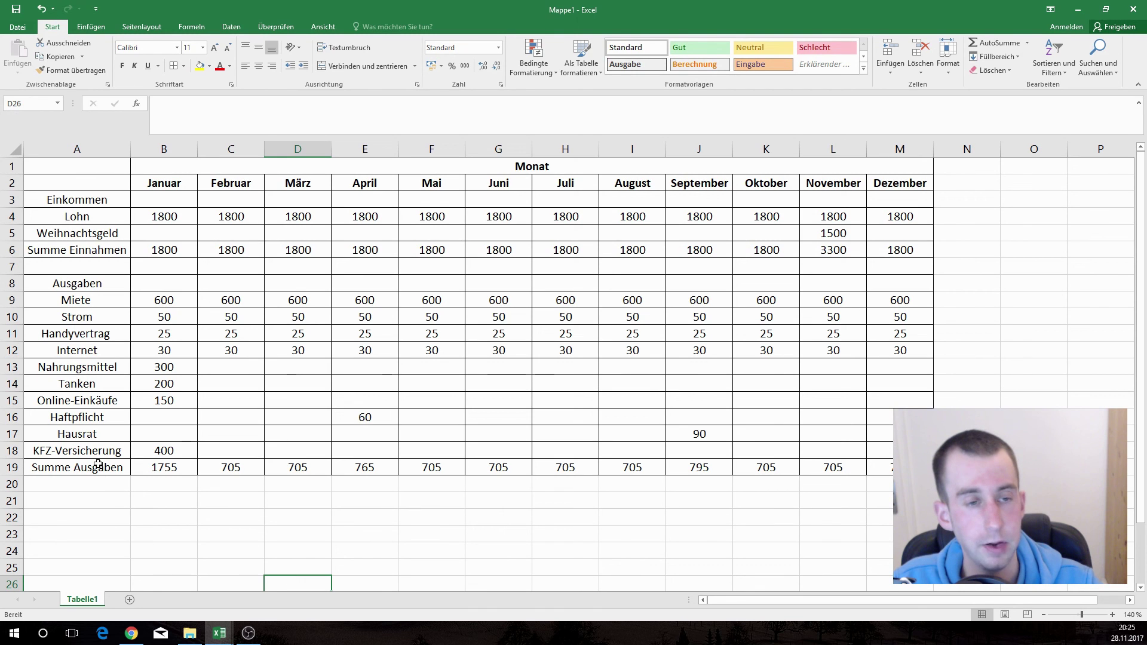
Bold the Einkommen, Ausgaben, Summe Einnahmen and Summe Ausgaben labels.
{"action": "left_click", "coordinate": [48, 198]}
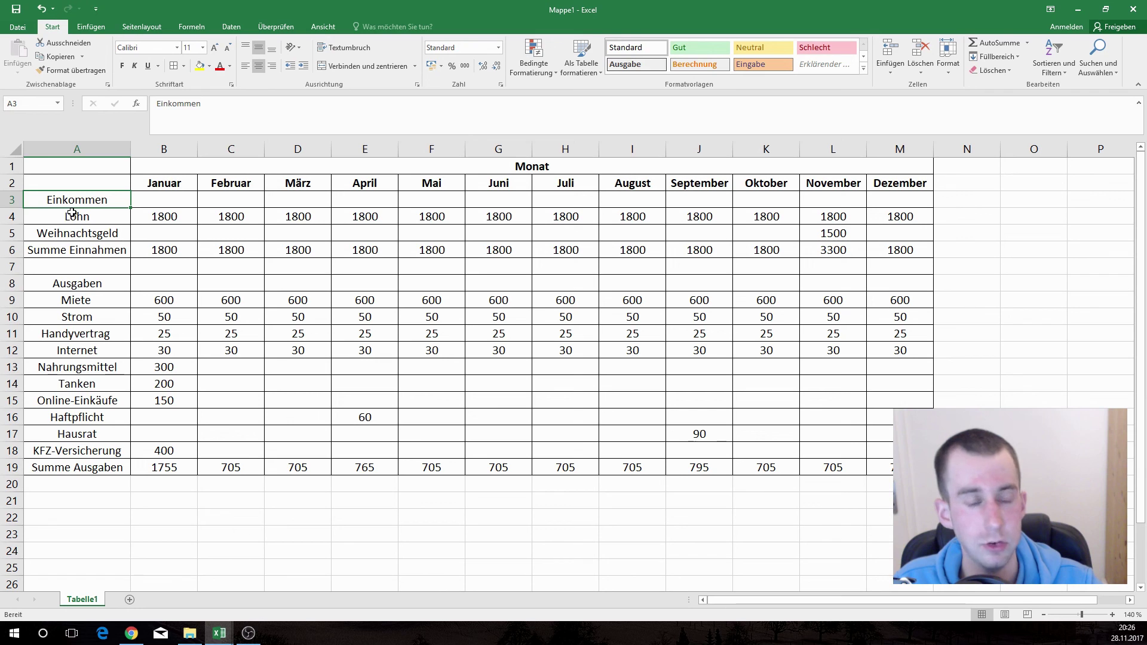
{"action": "left_click", "coordinate": [63, 282], "text": "ctrl"}
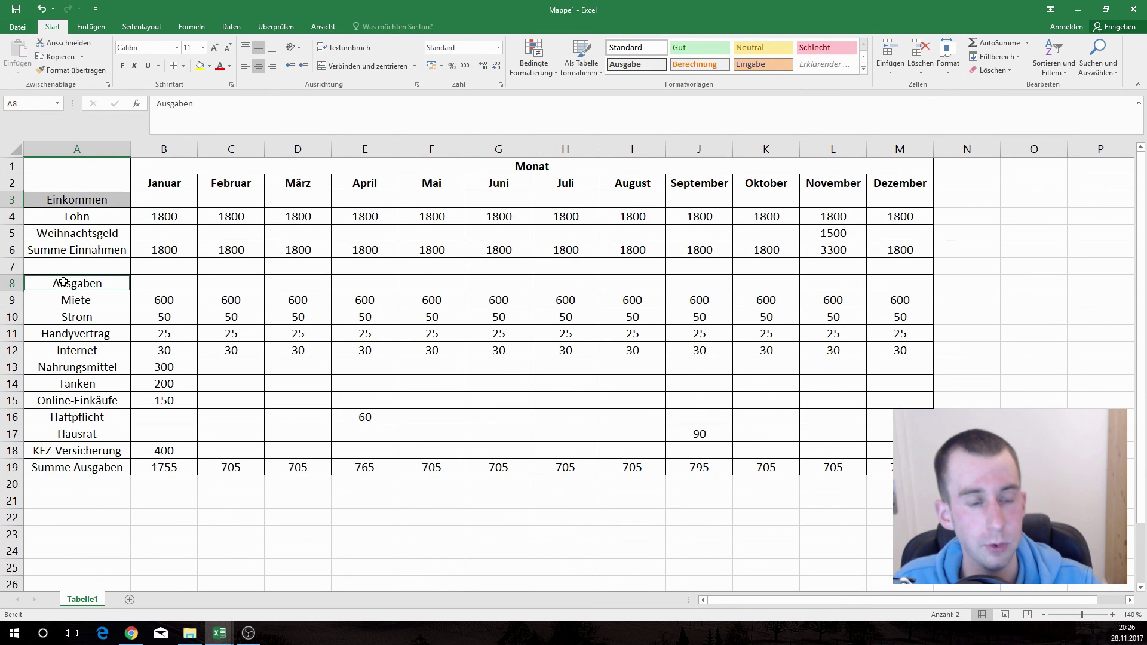
{"action": "left_click", "coordinate": [71, 251], "text": "ctrl"}
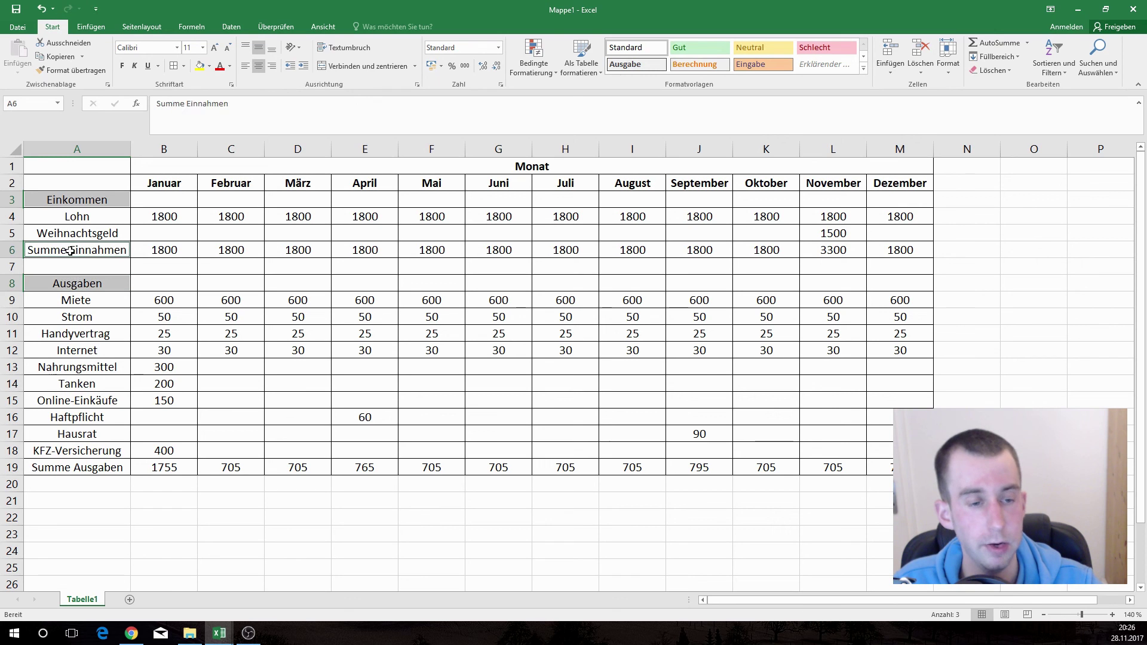
{"action": "left_click", "coordinate": [63, 467], "text": "ctrl"}
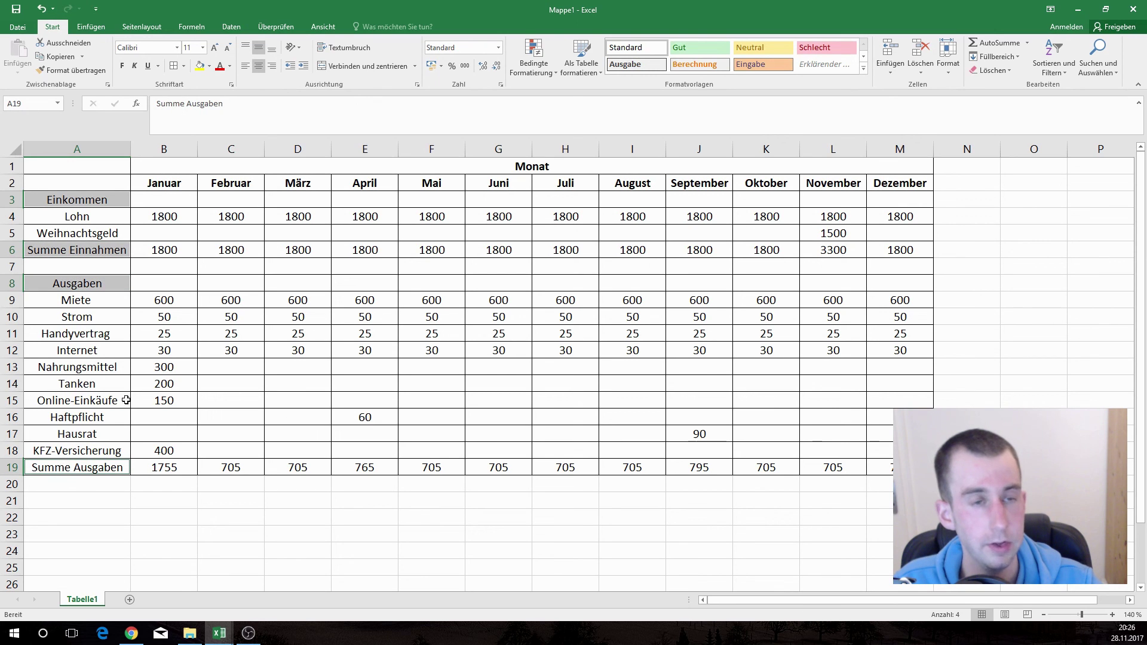
{"action": "left_click", "coordinate": [122, 66]}
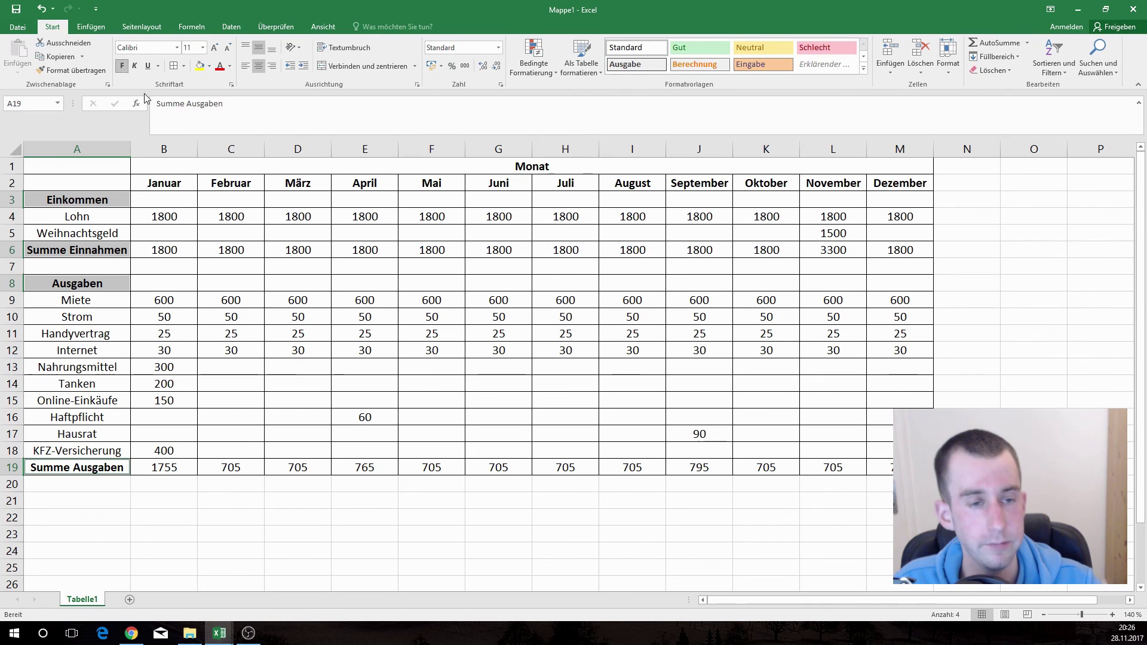
{"action": "left_click", "coordinate": [229, 537]}
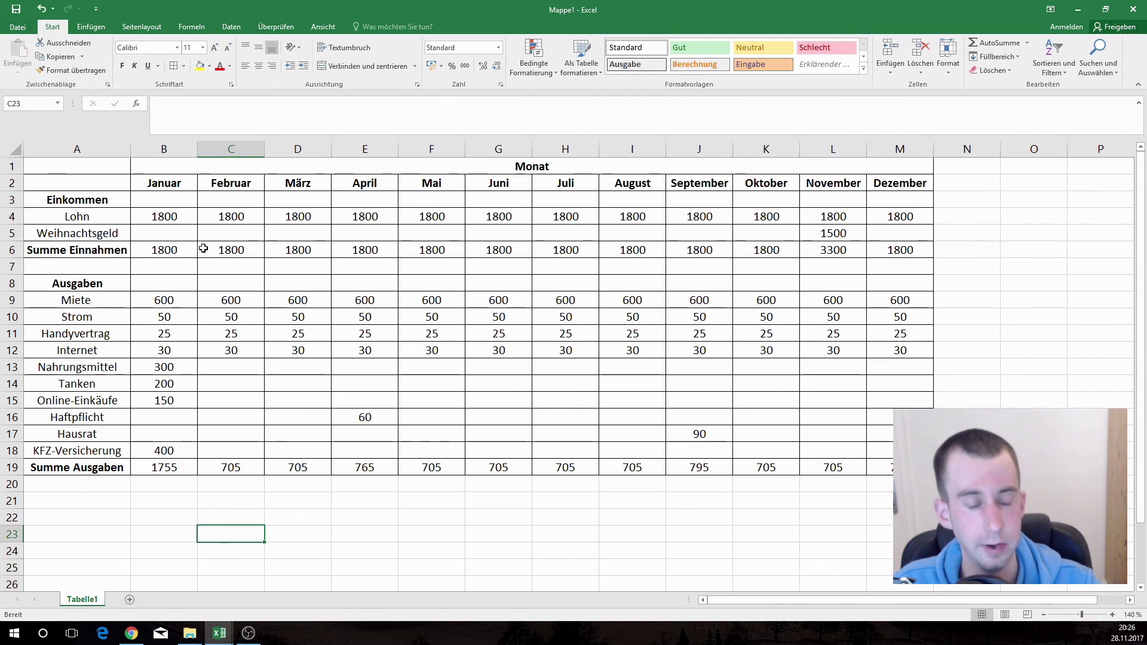
{"action": "left_click", "coordinate": [158, 197]}
Format the amounts in B4:M19 as Währung (euro) with 0 decimal places.
{"action": "left_click_drag", "start_coordinate": [169, 221], "coordinate": [897, 467]}
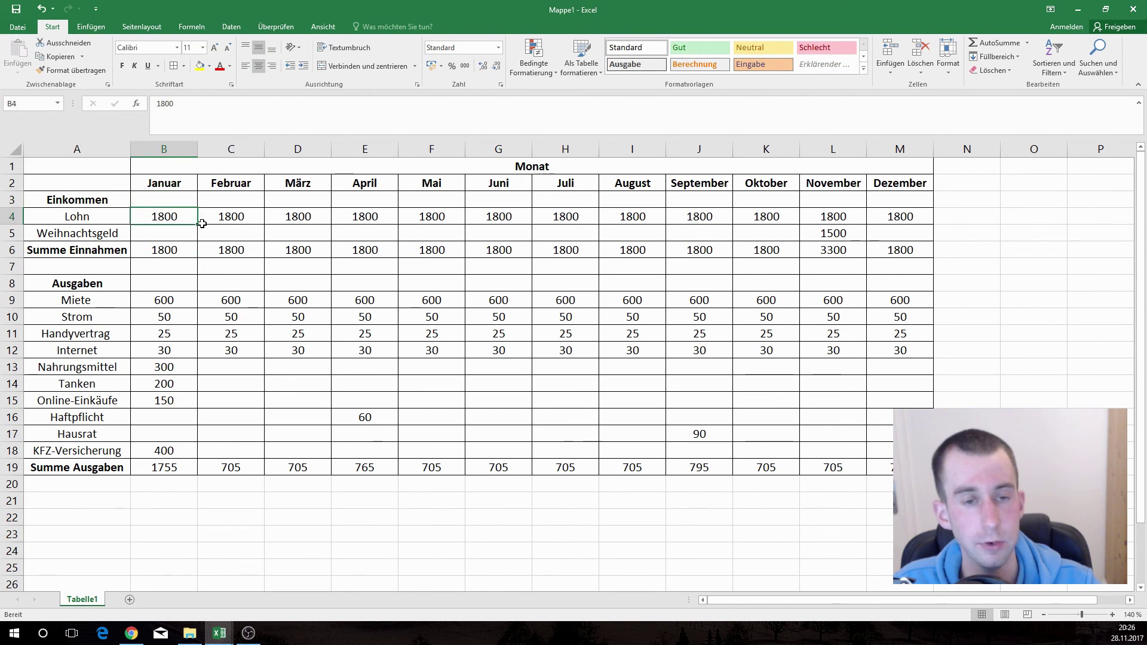
{"action": "right_click", "coordinate": [523, 417]}
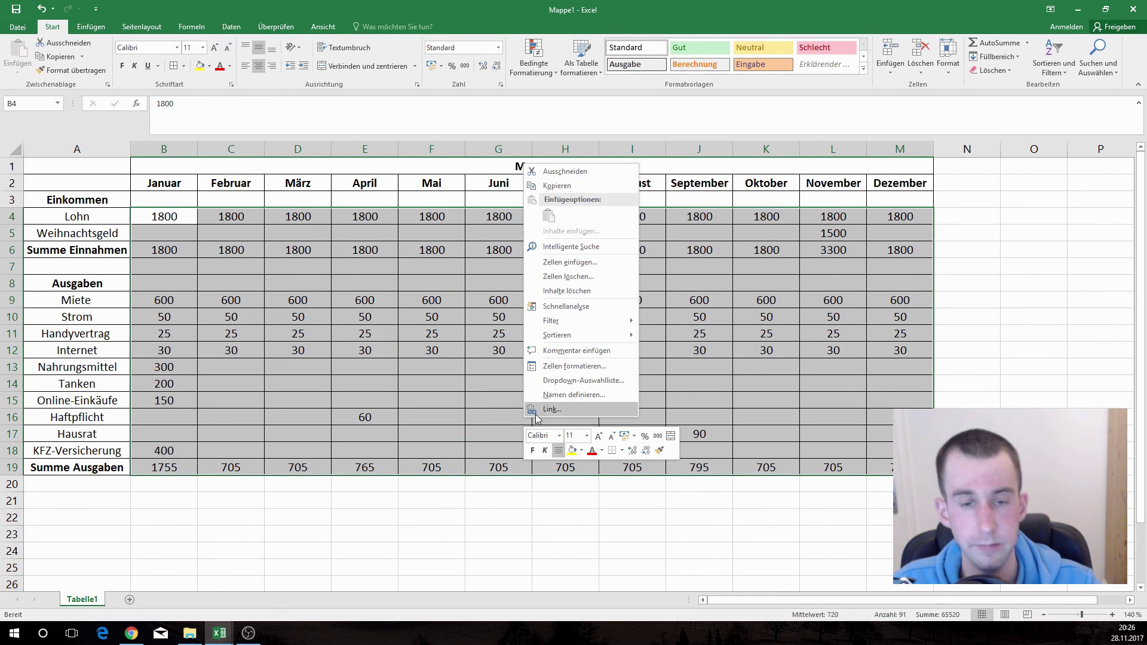
{"action": "left_click", "coordinate": [552, 368]}
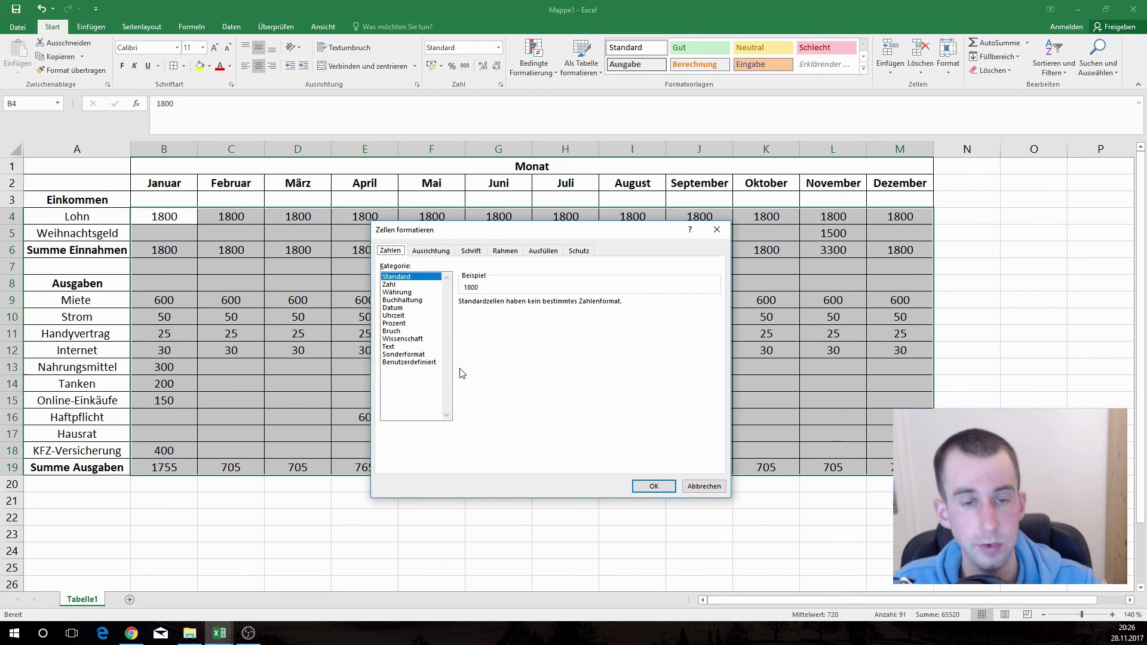
{"action": "left_click", "coordinate": [397, 292]}
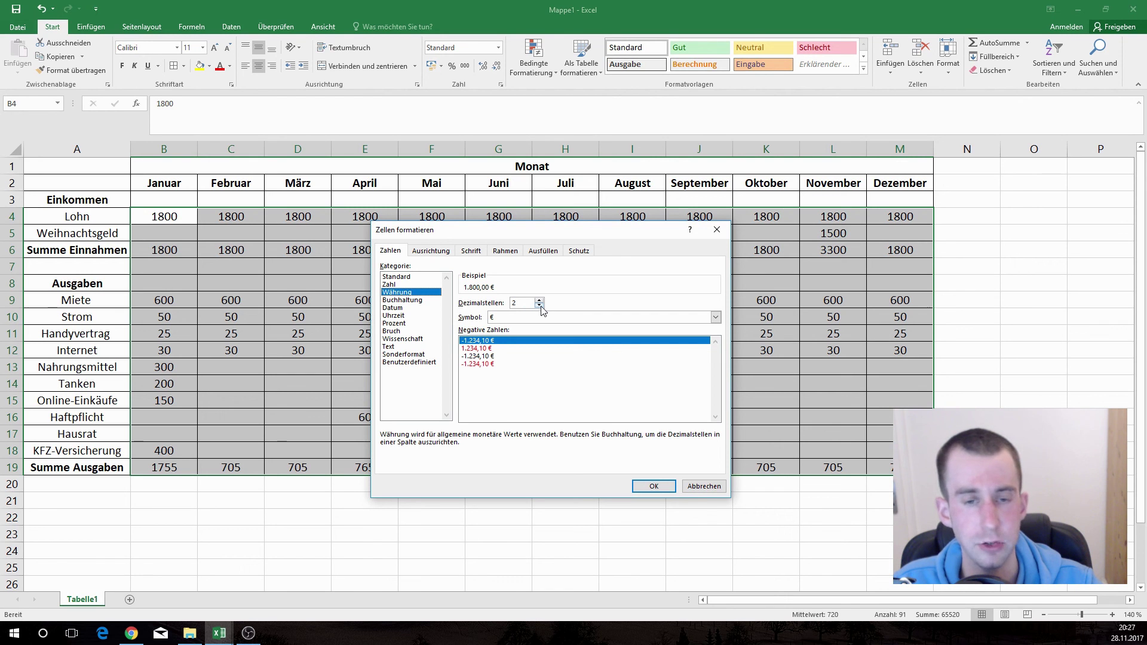
{"action": "left_click", "coordinate": [539, 306]}
{"action": "left_click", "coordinate": [540, 306]}
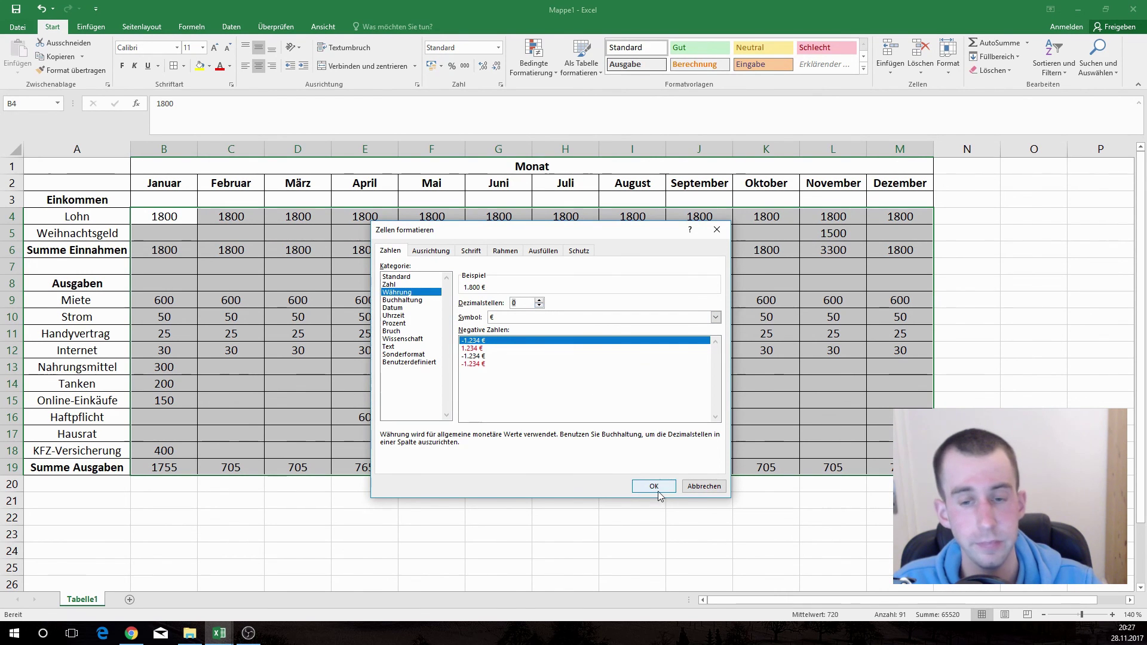
{"action": "left_click", "coordinate": [651, 485]}
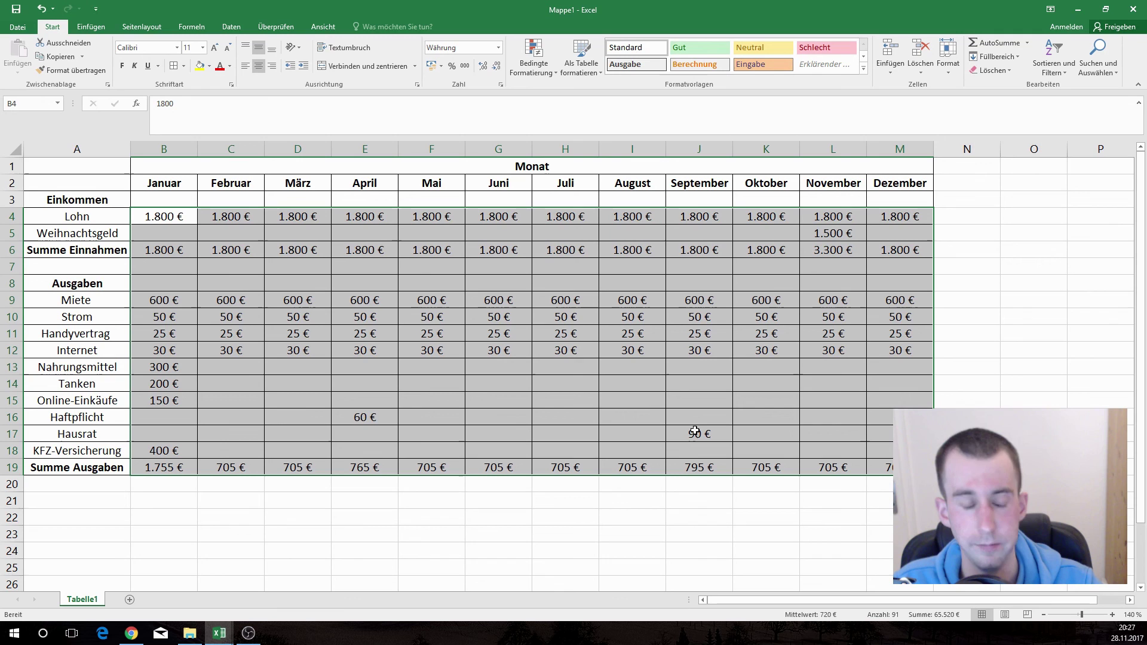
{"action": "left_click", "coordinate": [250, 385]}
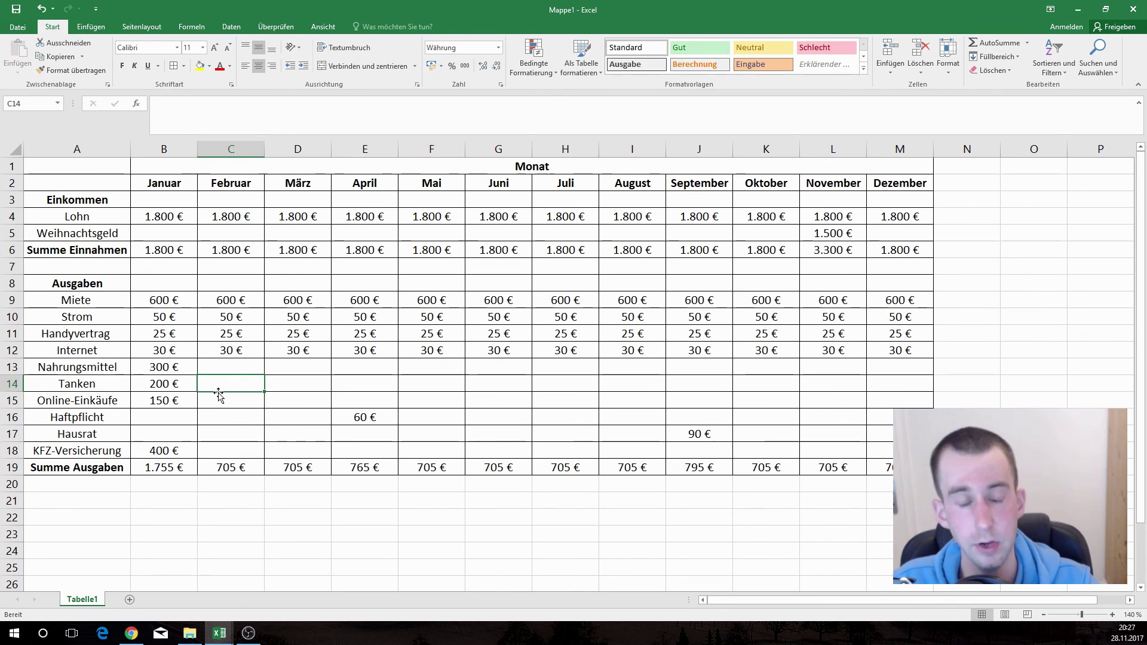
Enter 150 for Februar Tanken in C14 and the label Sparschwein in A21.
{"action": "type", "text": "1"}
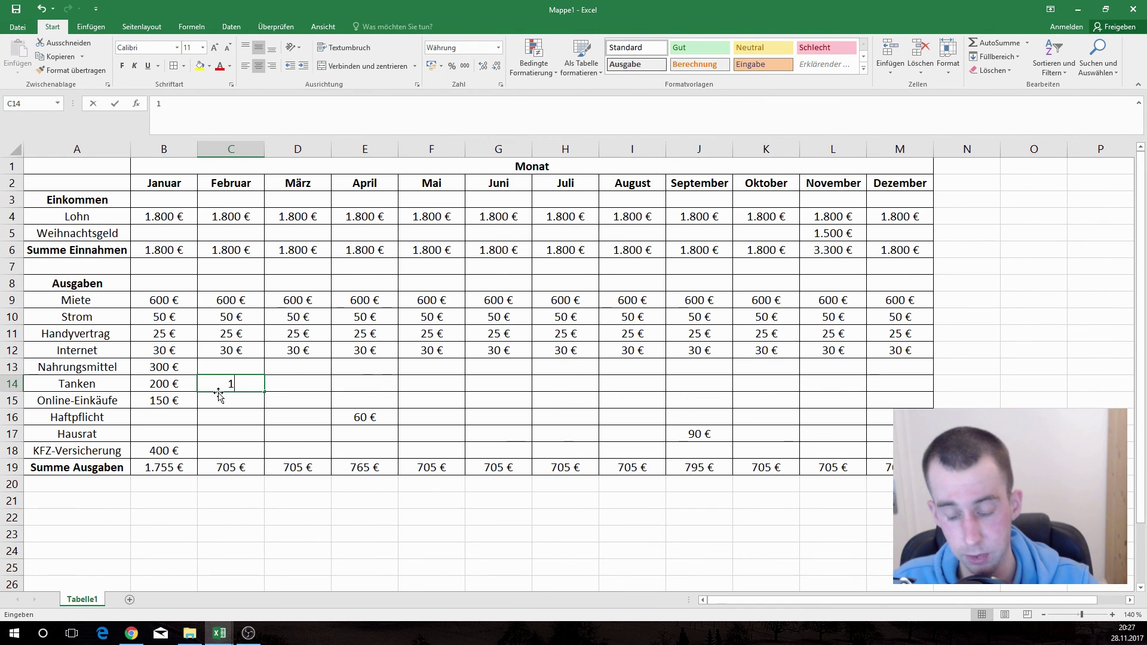
{"action": "type", "text": "50"}
{"action": "key", "text": "ctrl+Return"}
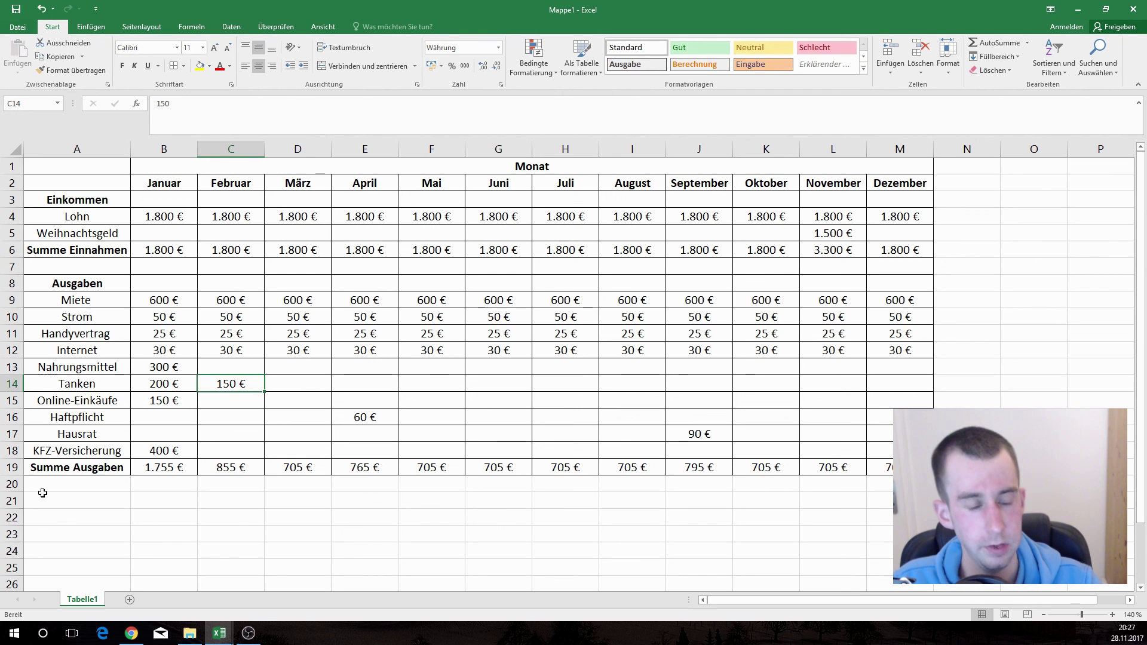
{"action": "left_click", "coordinate": [43, 495]}
{"action": "type", "text": "S"}
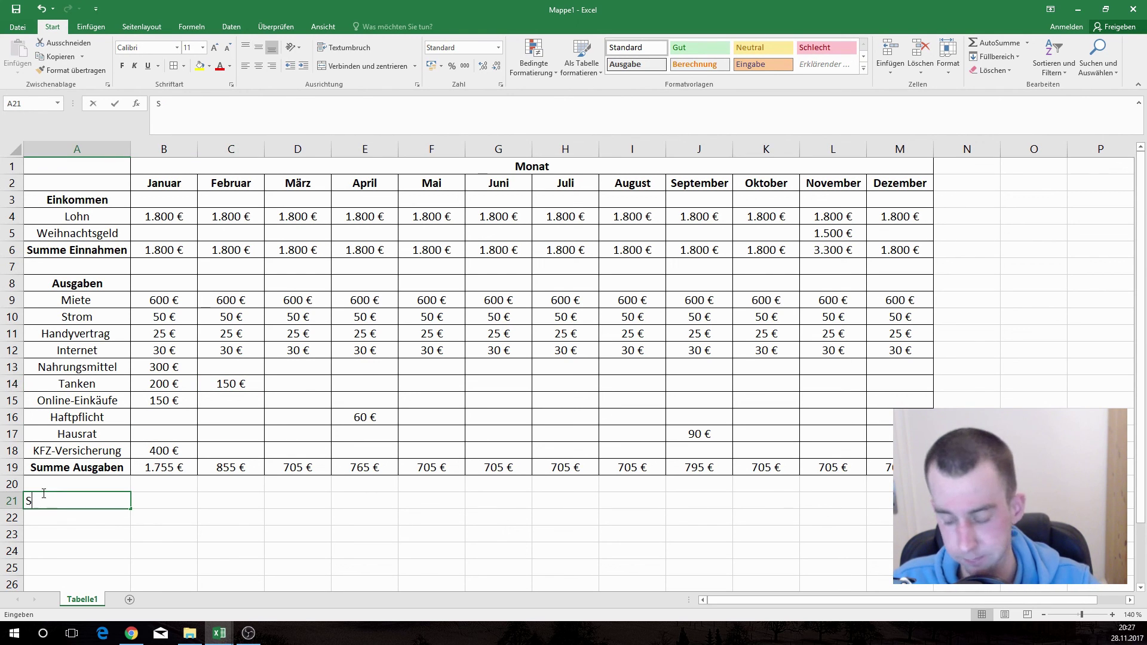
{"action": "type", "text": "parschwein"}
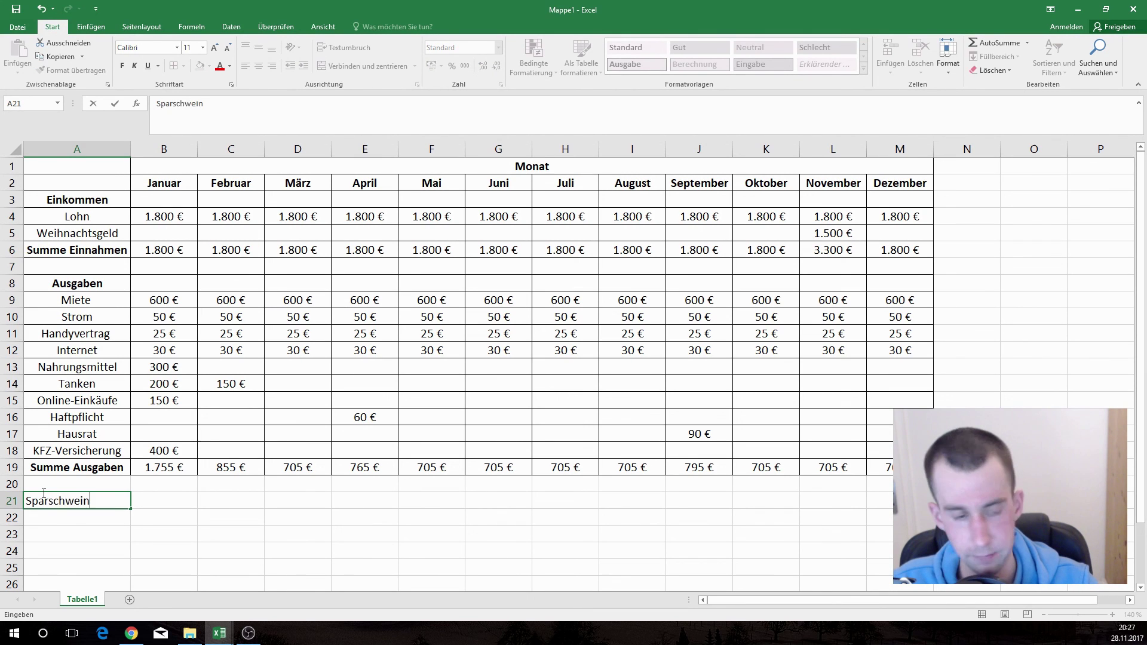
{"action": "key", "text": "Return"}
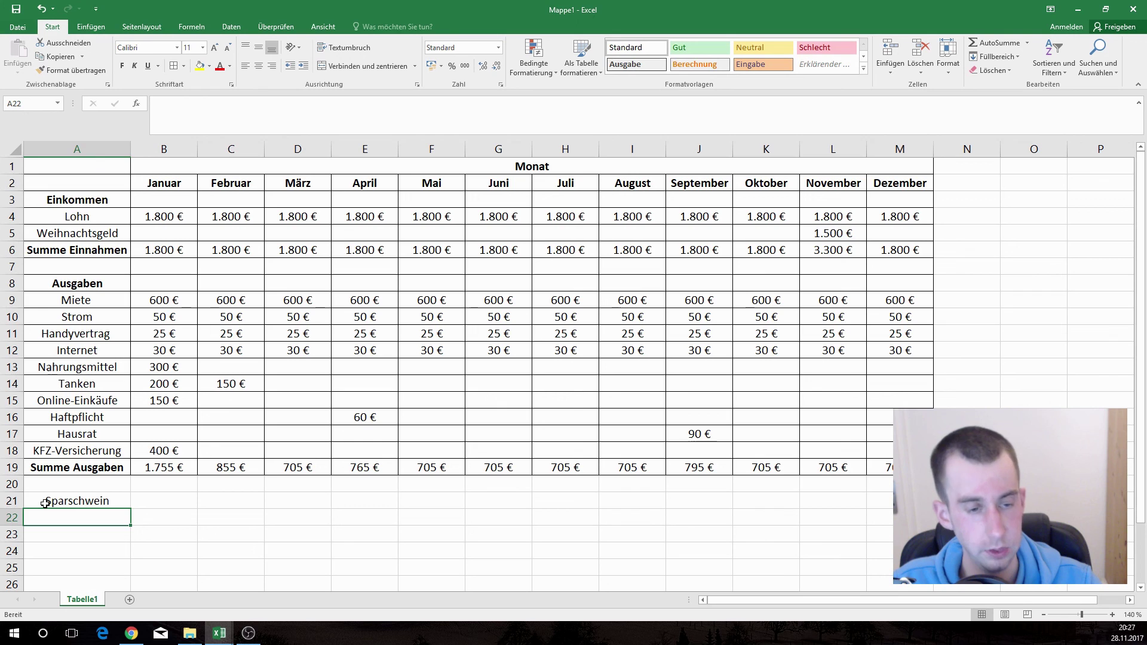
Make the Sparschwein label bold and give A21:M21 all borders.
{"action": "left_click", "coordinate": [45, 503]}
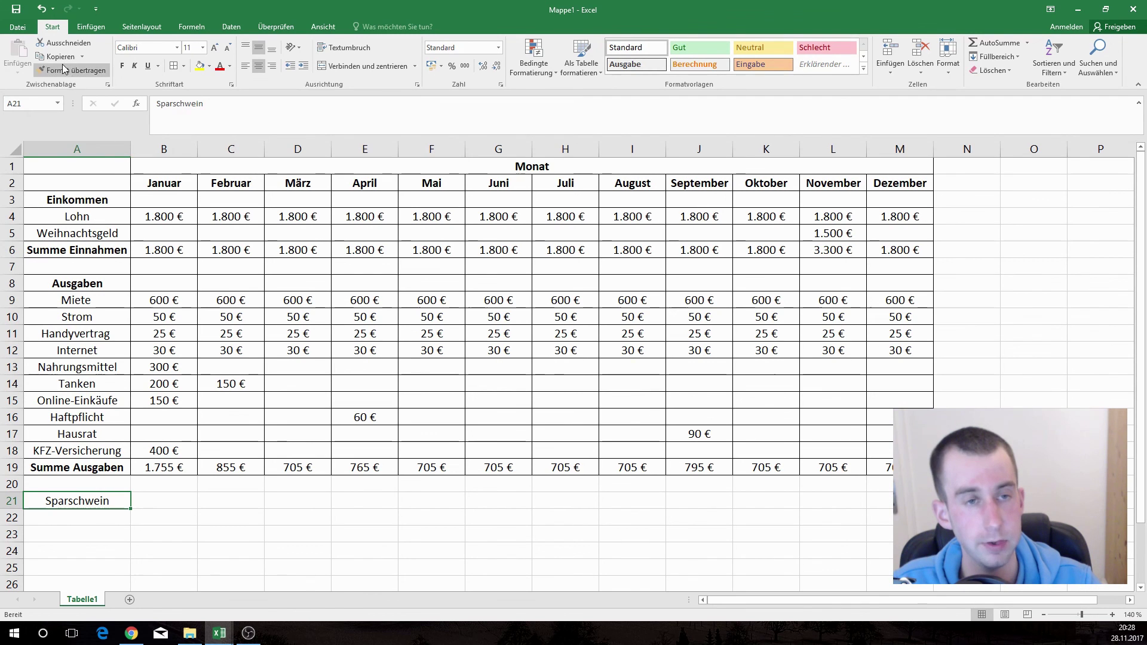
{"action": "left_click", "coordinate": [122, 66]}
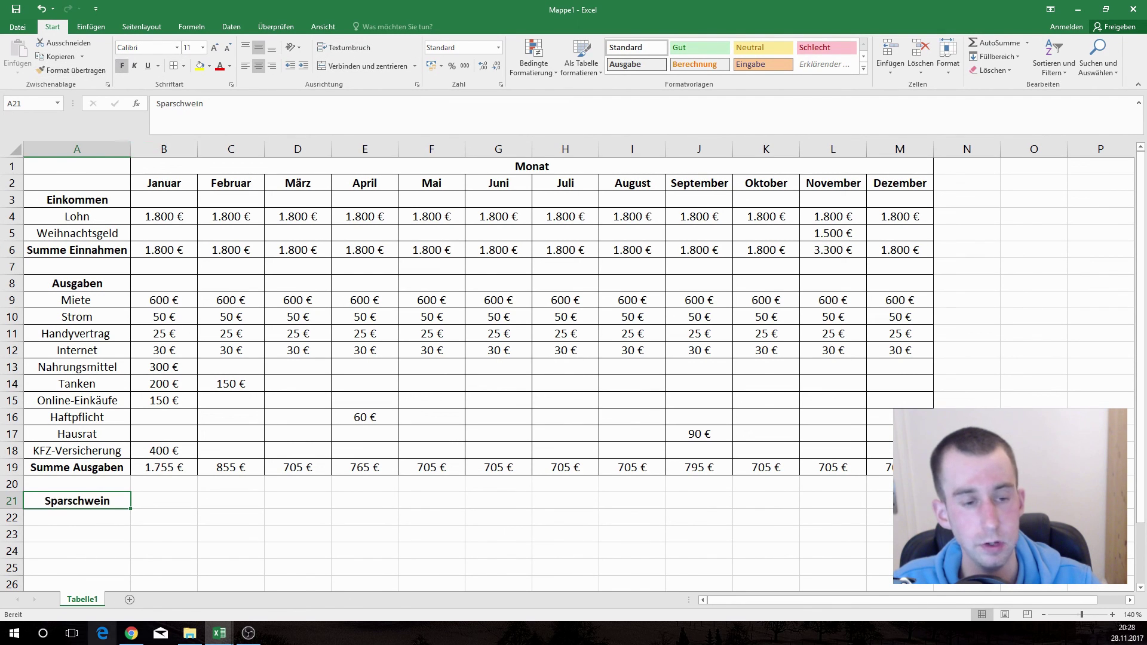
{"action": "left_click", "coordinate": [130, 538]}
{"action": "mouse_move", "coordinate": [102, 499]}
{"action": "left_mouse_down"}
{"action": "mouse_move", "coordinate": [490, 490]}
{"action": "mouse_move", "coordinate": [900, 500]}
{"action": "left_mouse_up"}
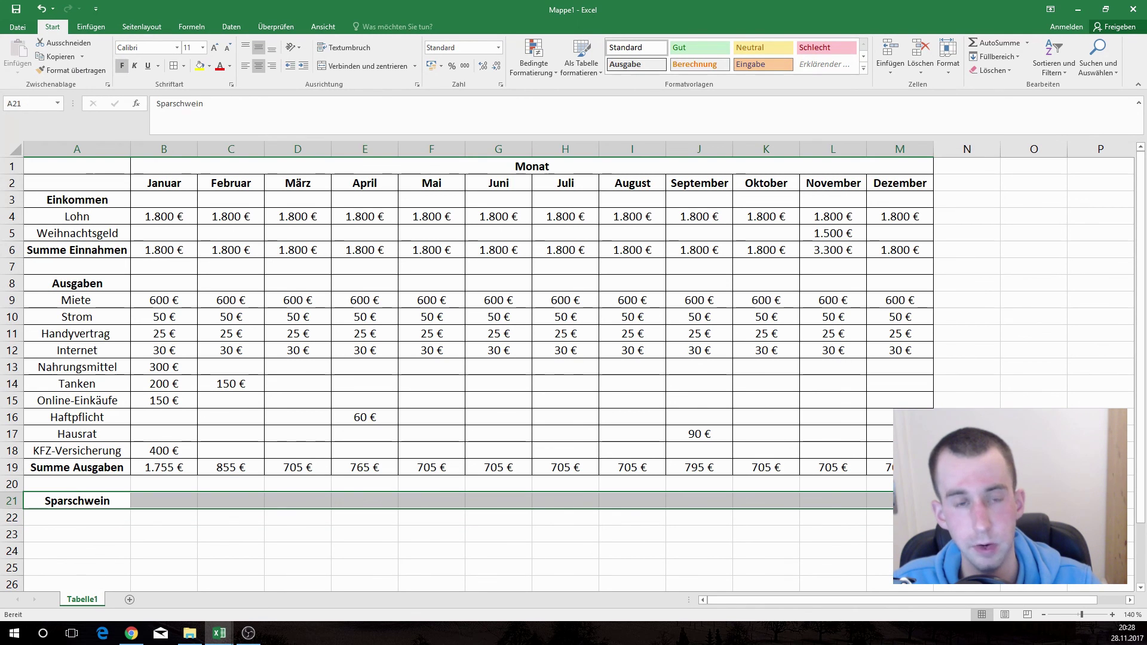
{"action": "left_click", "coordinate": [173, 68]}
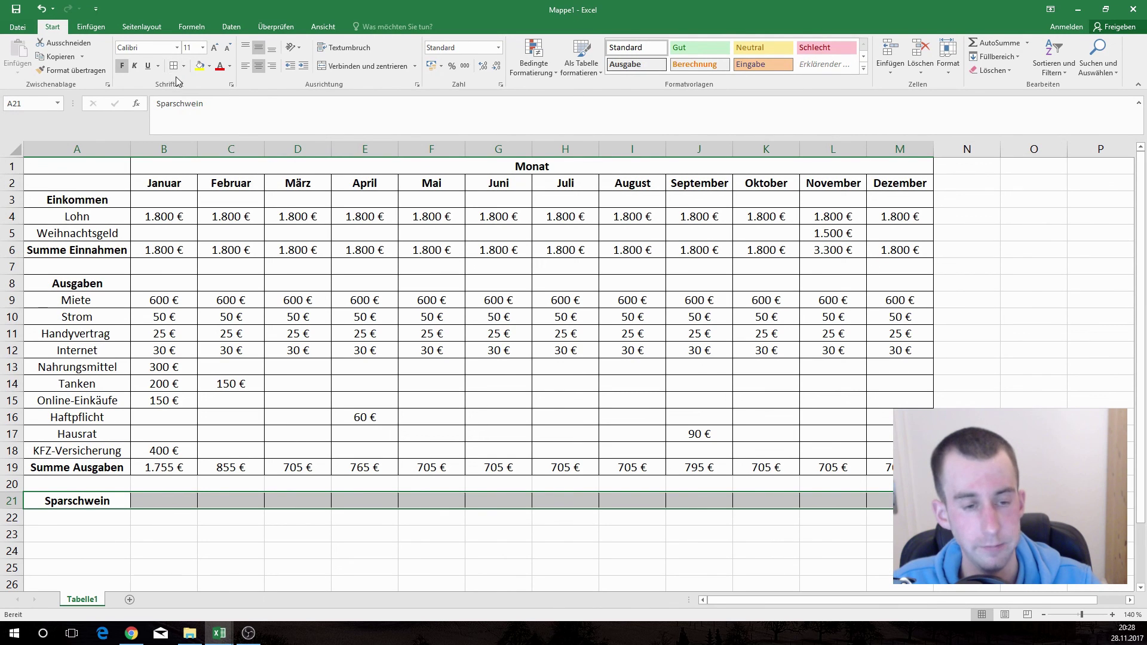
{"action": "left_click", "coordinate": [155, 498]}
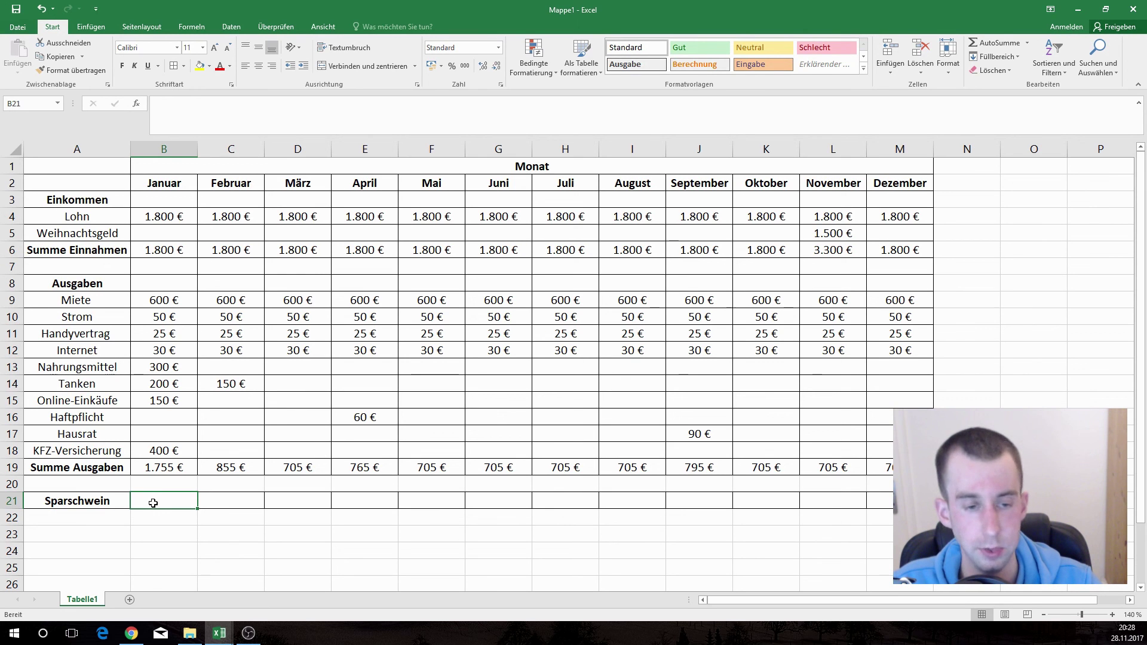
Enter =B6-B19 in B21 and fill it across to M21 for monthly savings.
{"action": "type", "text": "="}
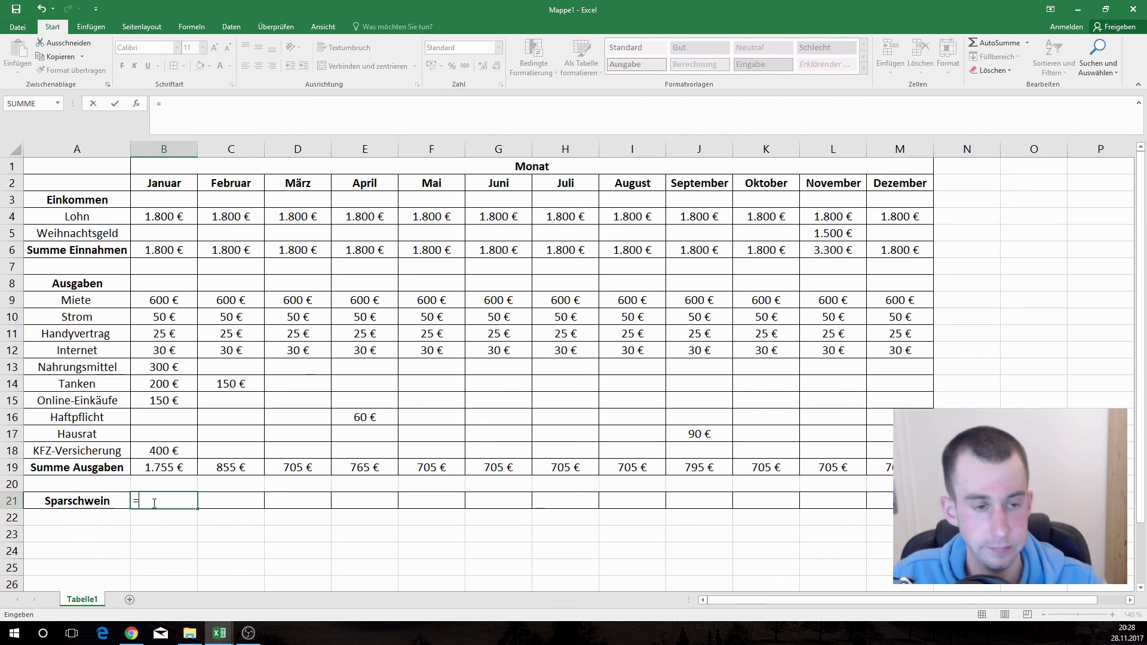
{"action": "left_click", "coordinate": [154, 249]}
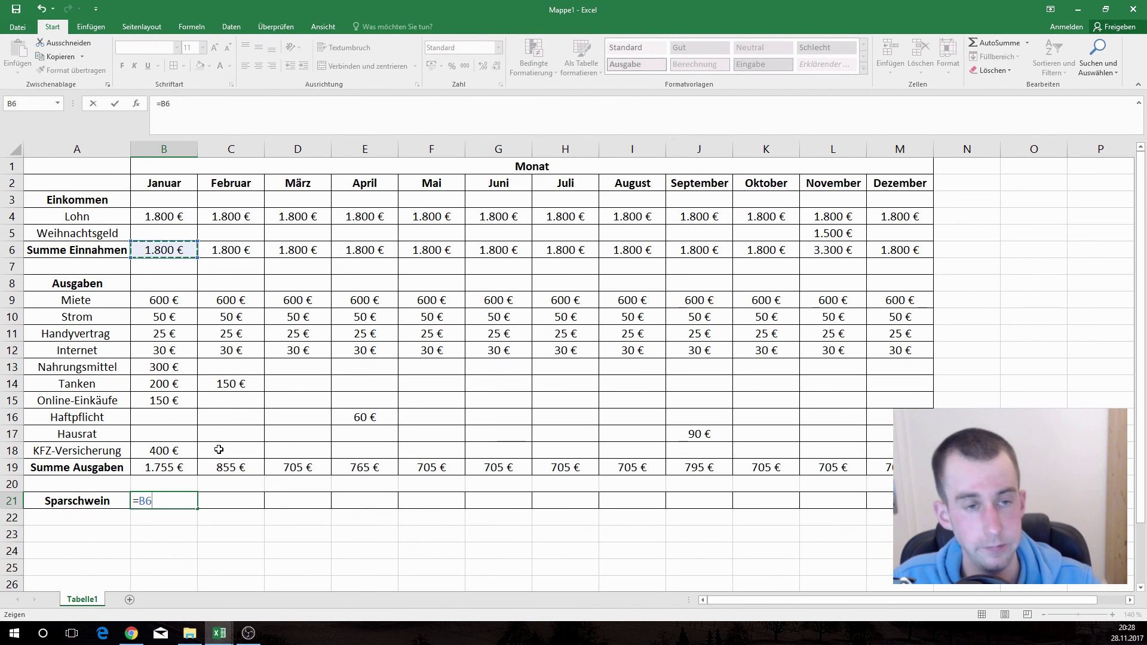
{"action": "type", "text": "-"}
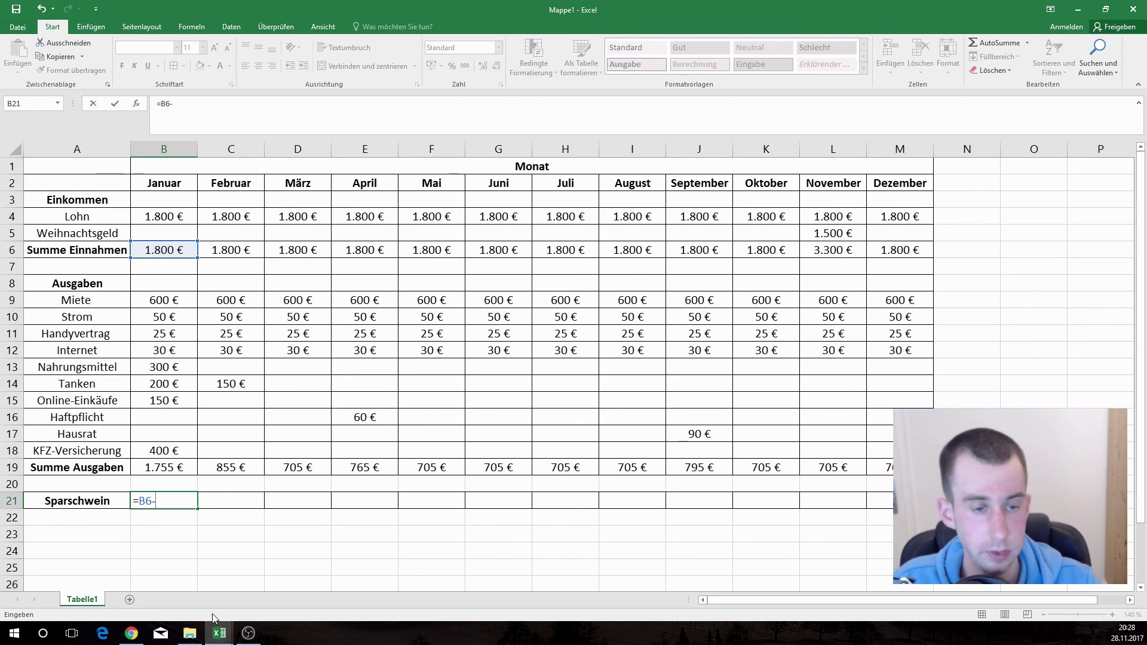
{"action": "left_click", "coordinate": [169, 462]}
{"action": "key", "text": "Return"}
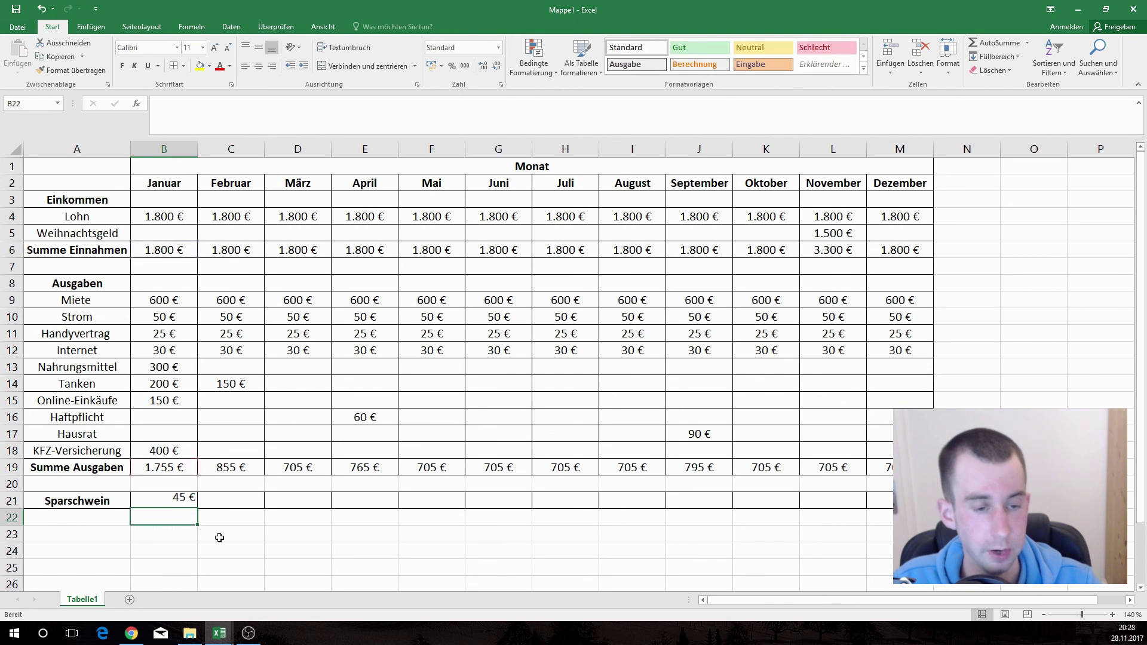
{"action": "key", "text": "Up"}
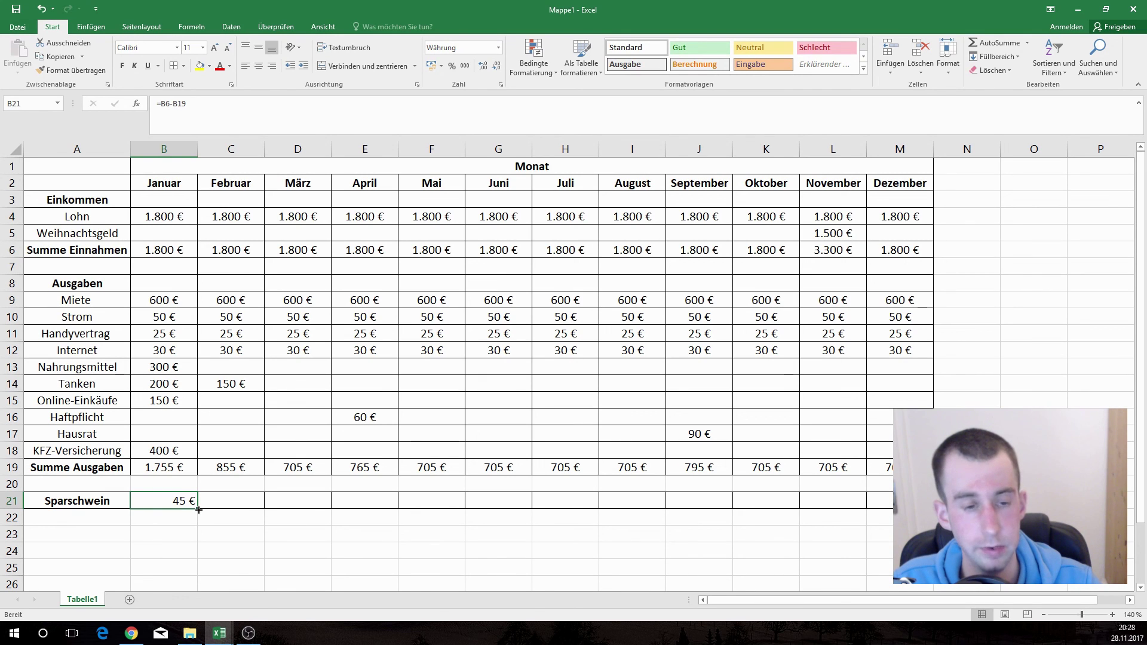
{"action": "left_click_drag", "start_coordinate": [198, 510], "coordinate": [900, 501]}
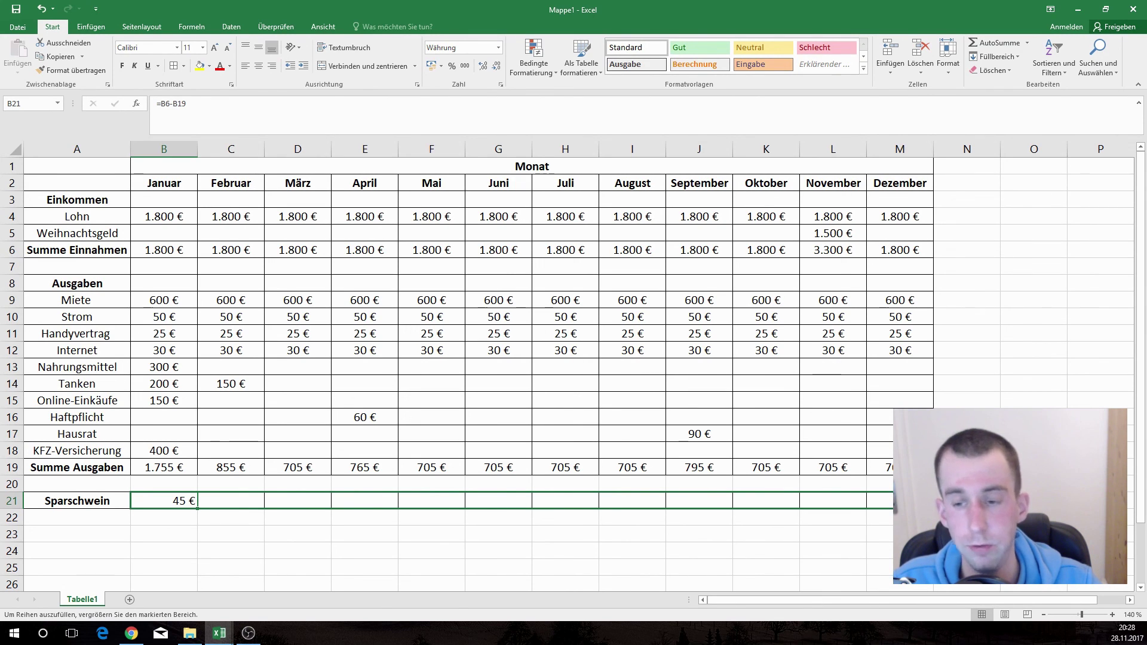
{"action": "left_click_drag", "start_coordinate": [897, 501], "coordinate": [900, 500]}
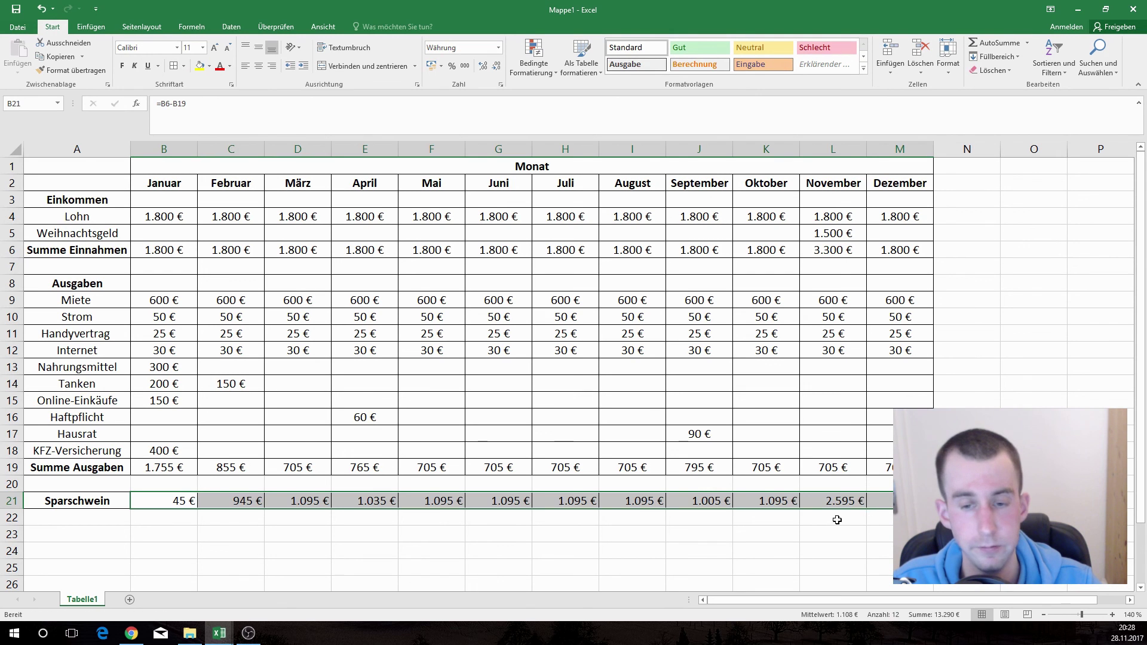
{"action": "left_click", "coordinate": [786, 529]}
{"action": "left_click", "coordinate": [890, 503]}
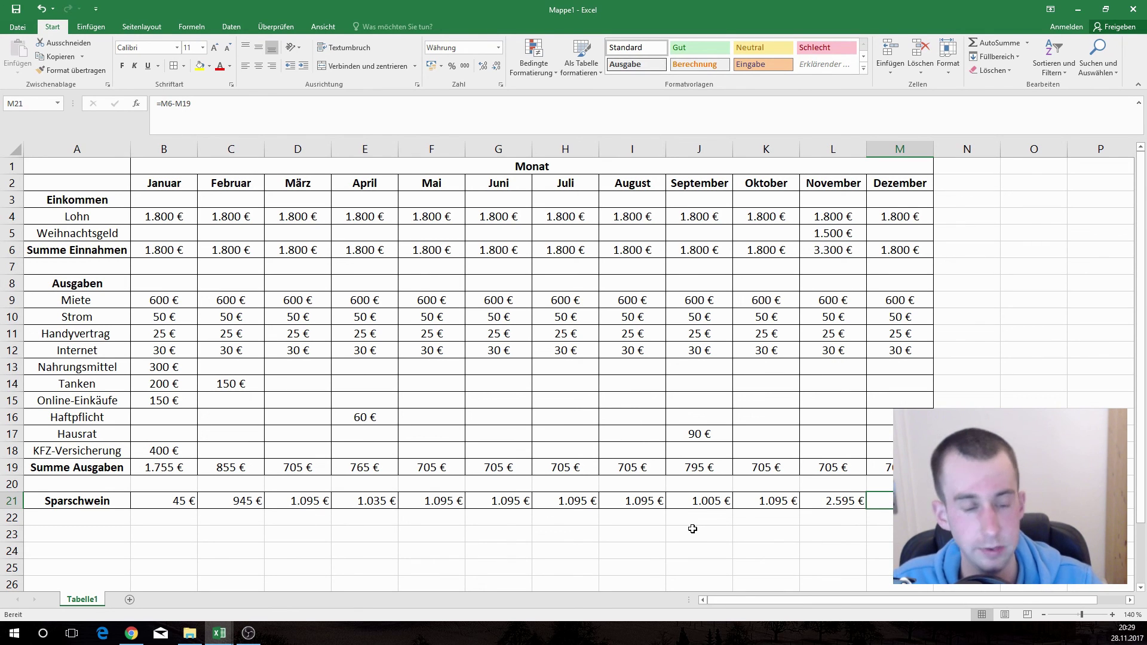
Label A22 Gesamtschwein and total B21:M21 in B22 with =SUMME.
{"action": "left_click", "coordinate": [43, 516]}
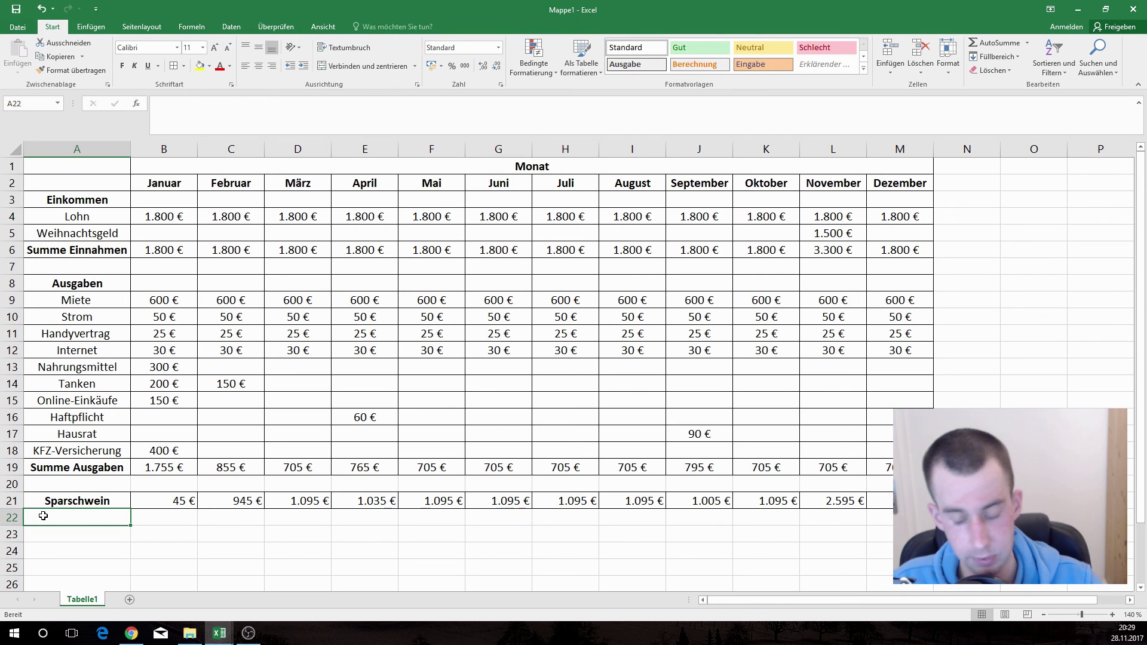
{"action": "type", "text": "Gesamtschwein"}
{"action": "left_click", "coordinate": [146, 513]}
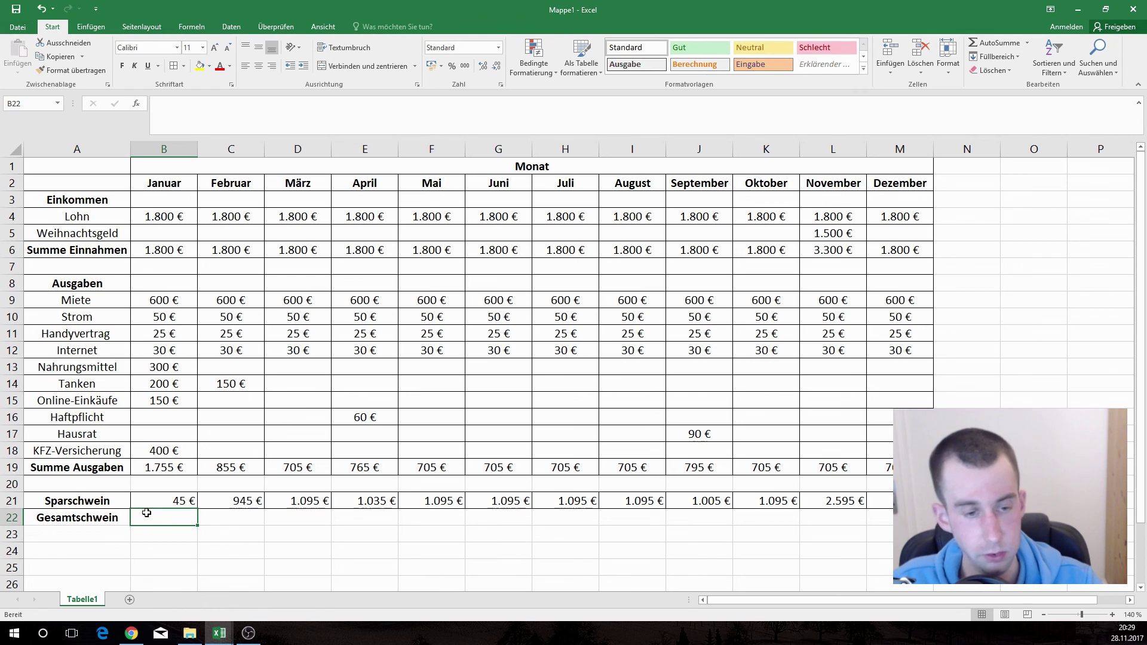
{"action": "type", "text": "="}
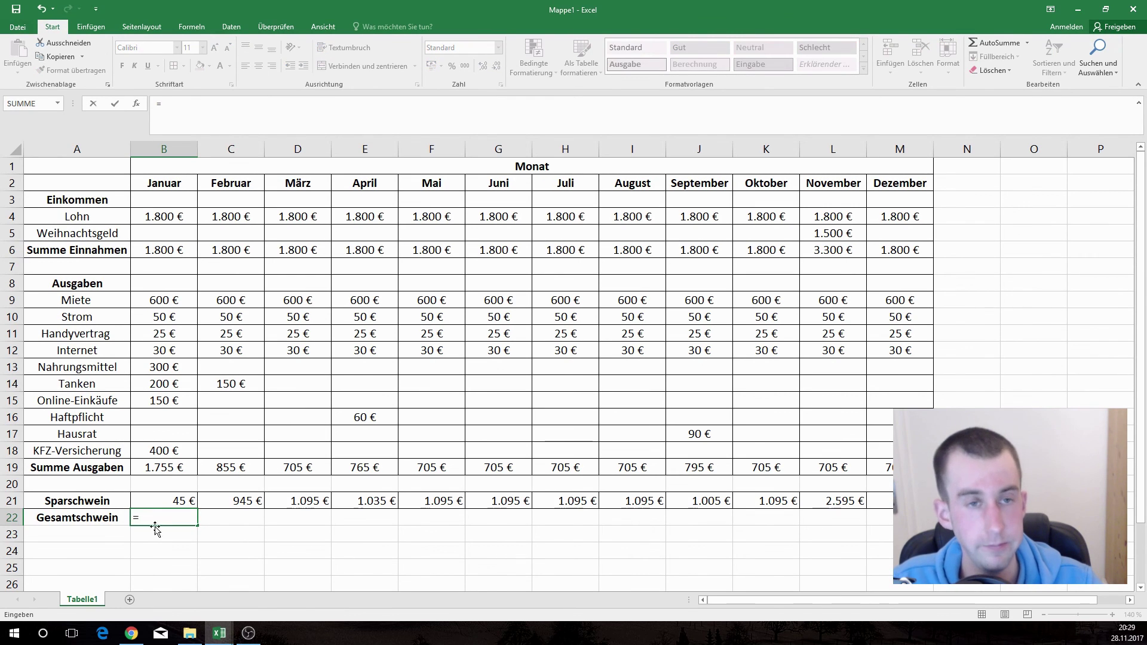
{"action": "left_click", "coordinate": [176, 106]}
{"action": "type", "text": "summe("}
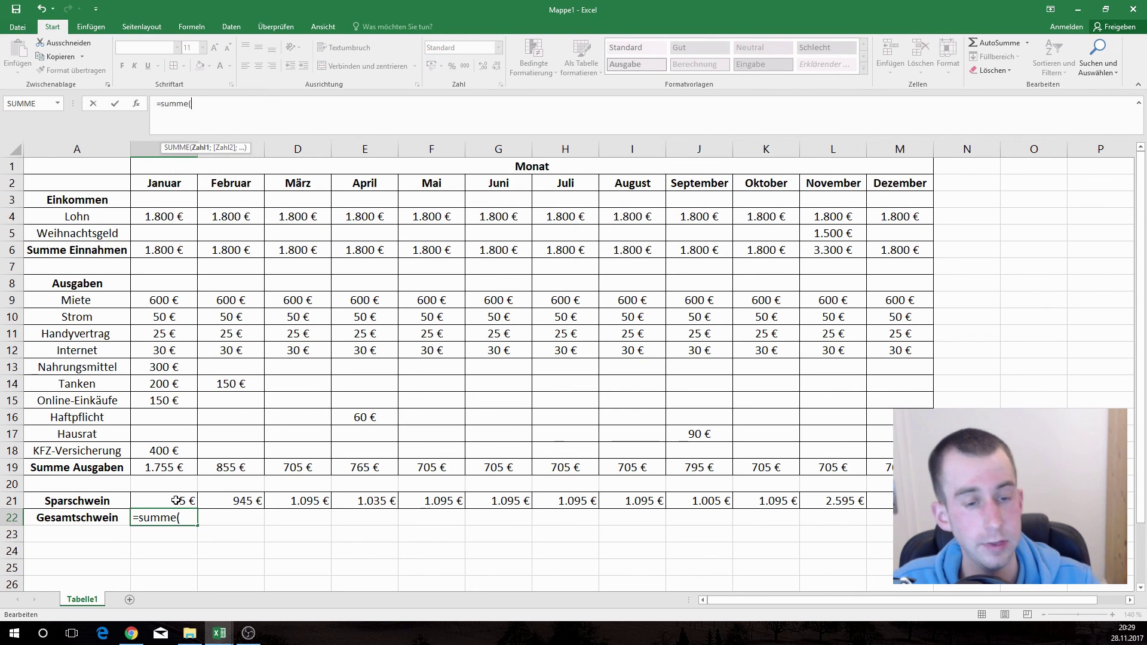
{"action": "left_click_drag", "start_coordinate": [176, 501], "coordinate": [900, 501]}
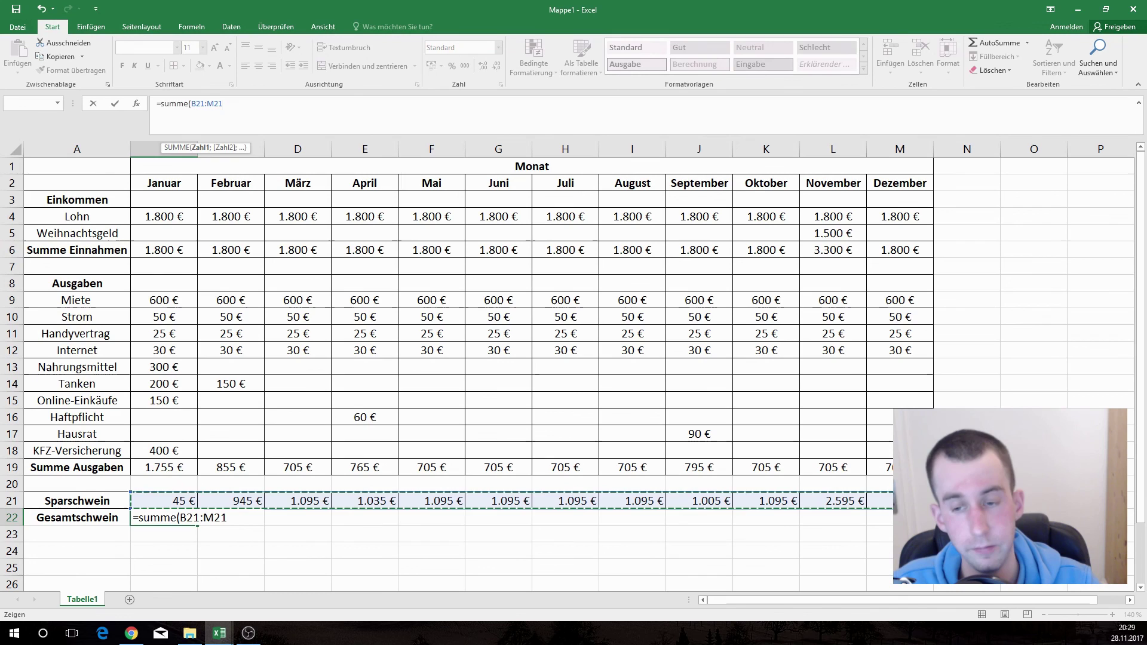
{"action": "key", "text": "Return"}
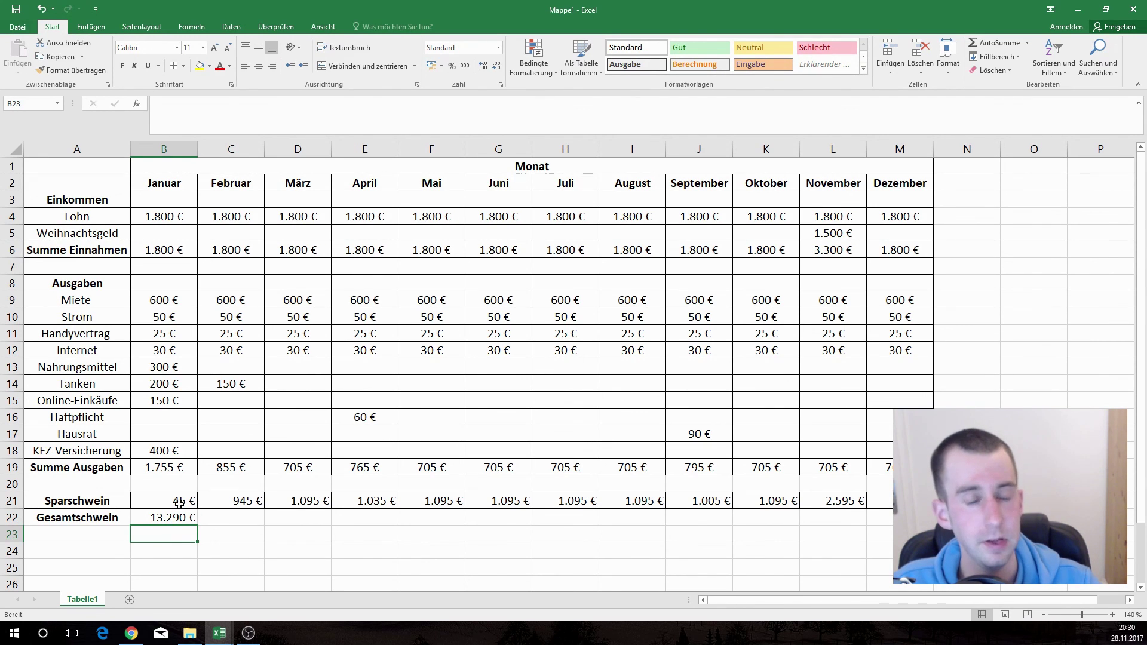
Open the print preview and scroll through both pages of the portrait budget.
{"action": "left_click", "coordinate": [19, 28]}
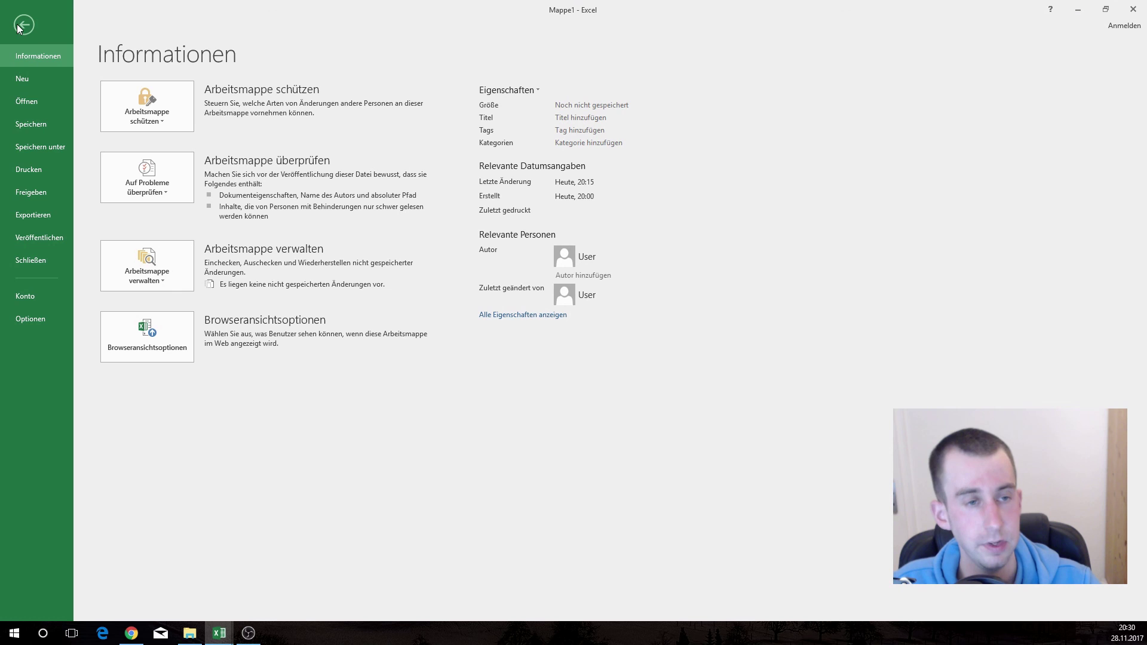
{"action": "left_click", "coordinate": [19, 170]}
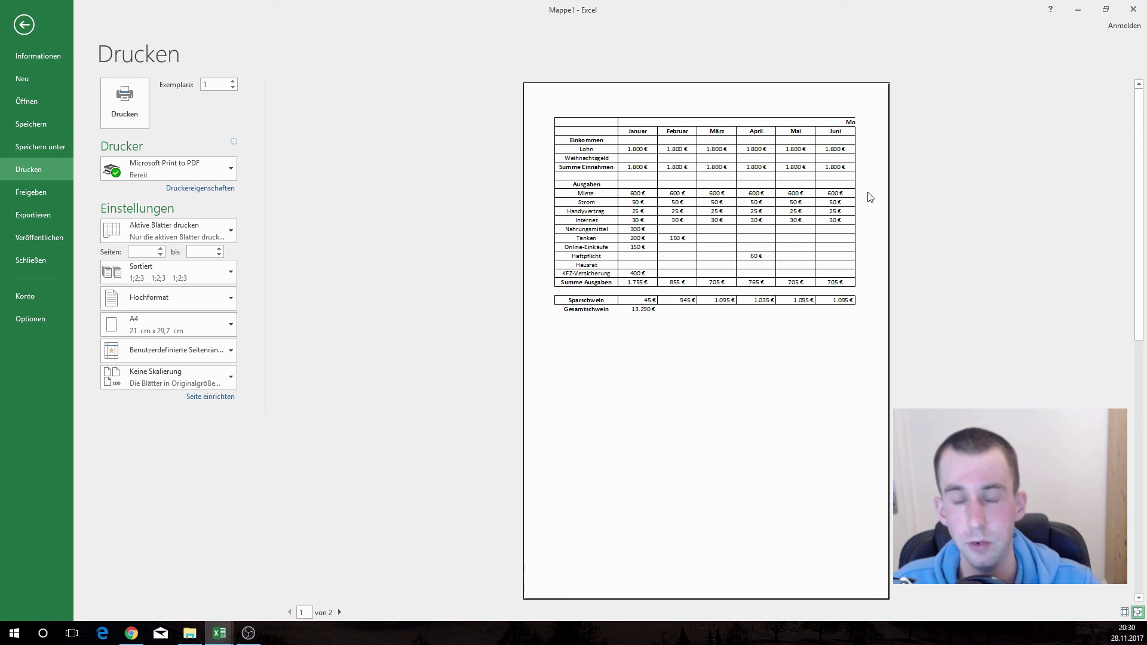
{"action": "scroll", "coordinate": [718, 239], "scroll_direction": "down", "scroll_amount": 1}
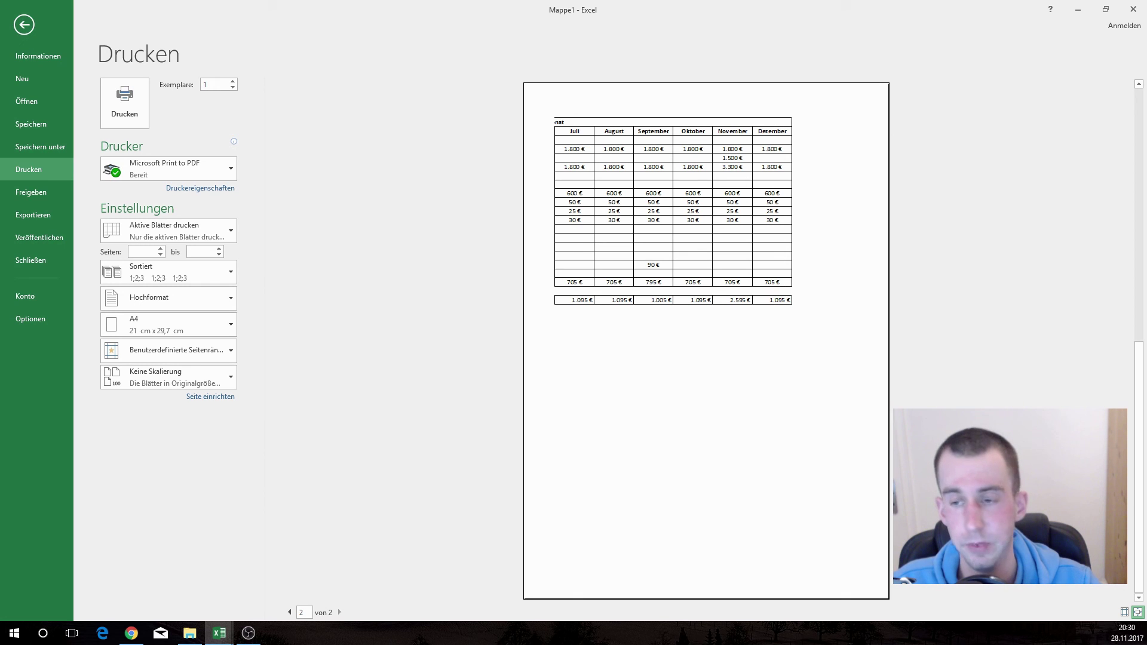
{"action": "scroll", "coordinate": [706, 341], "scroll_direction": "up", "scroll_amount": 1}
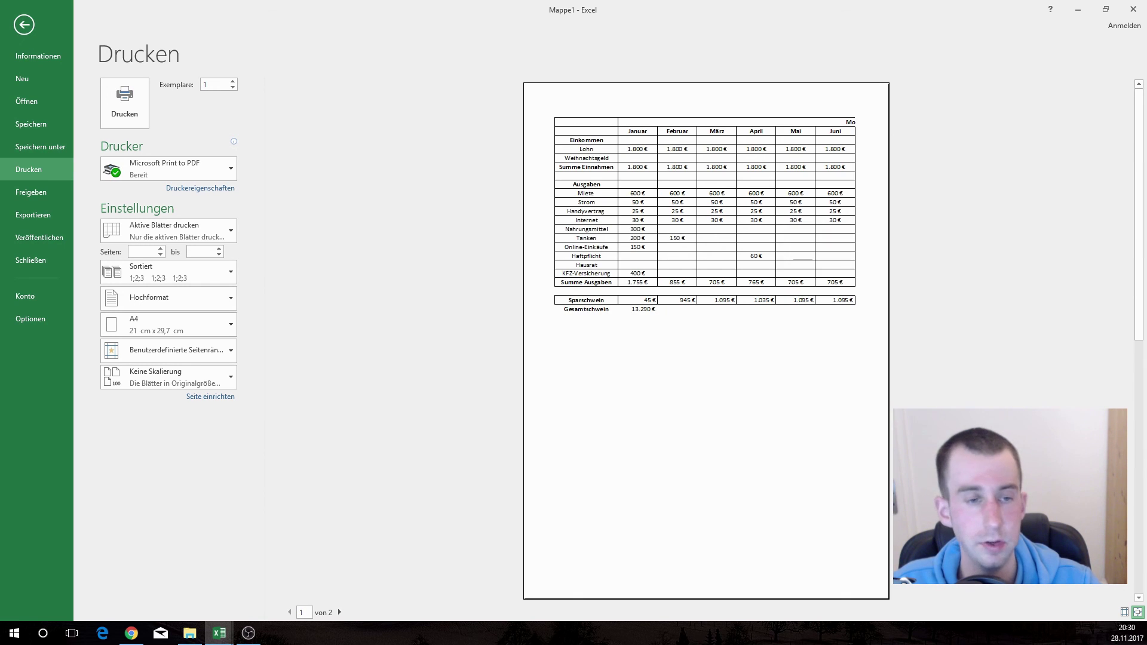
Set the page orientation to Querformat (landscape), then reopen Seite einrichten.
{"action": "left_click", "coordinate": [201, 398]}
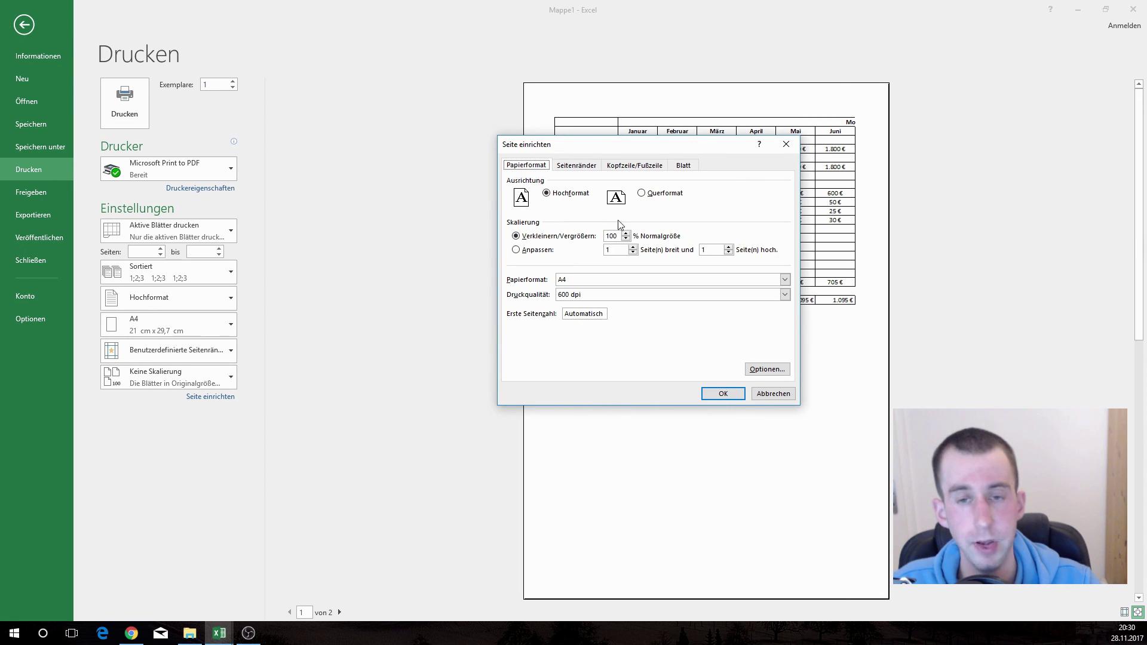
{"action": "left_click", "coordinate": [642, 193]}
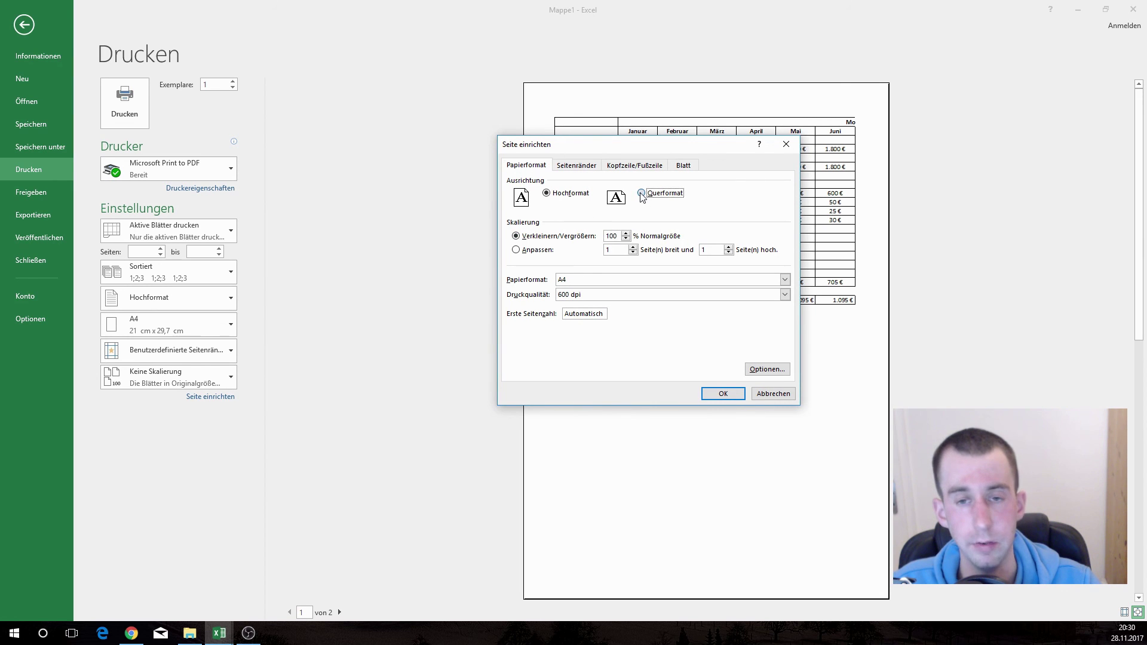
{"action": "left_click", "coordinate": [719, 395]}
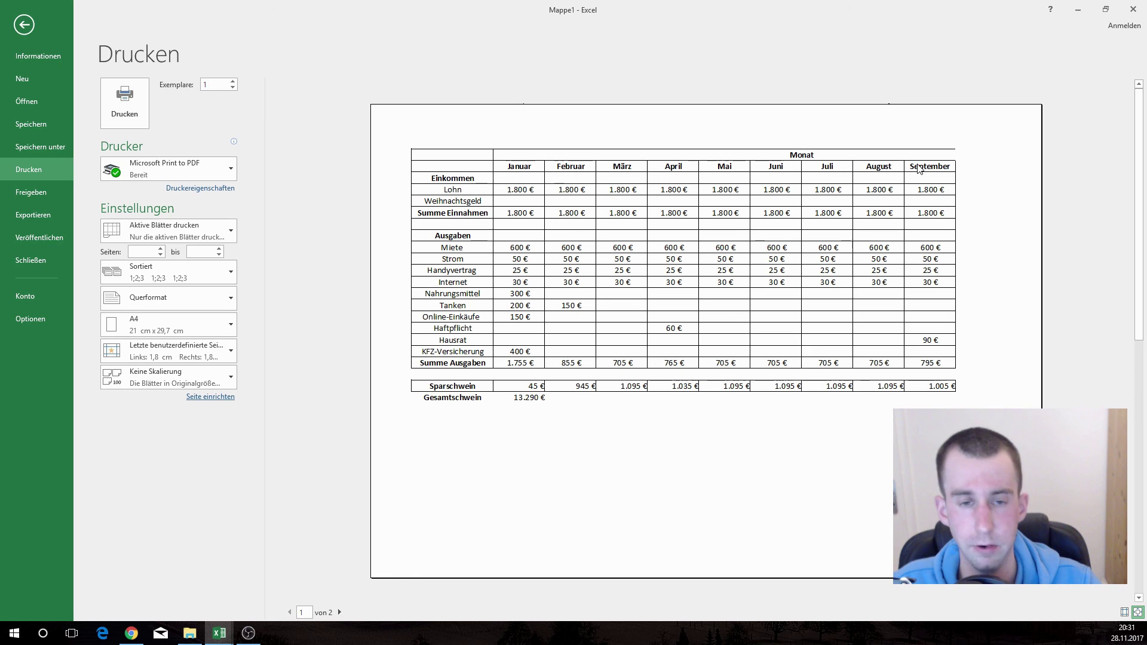
{"action": "left_click", "coordinate": [201, 398]}
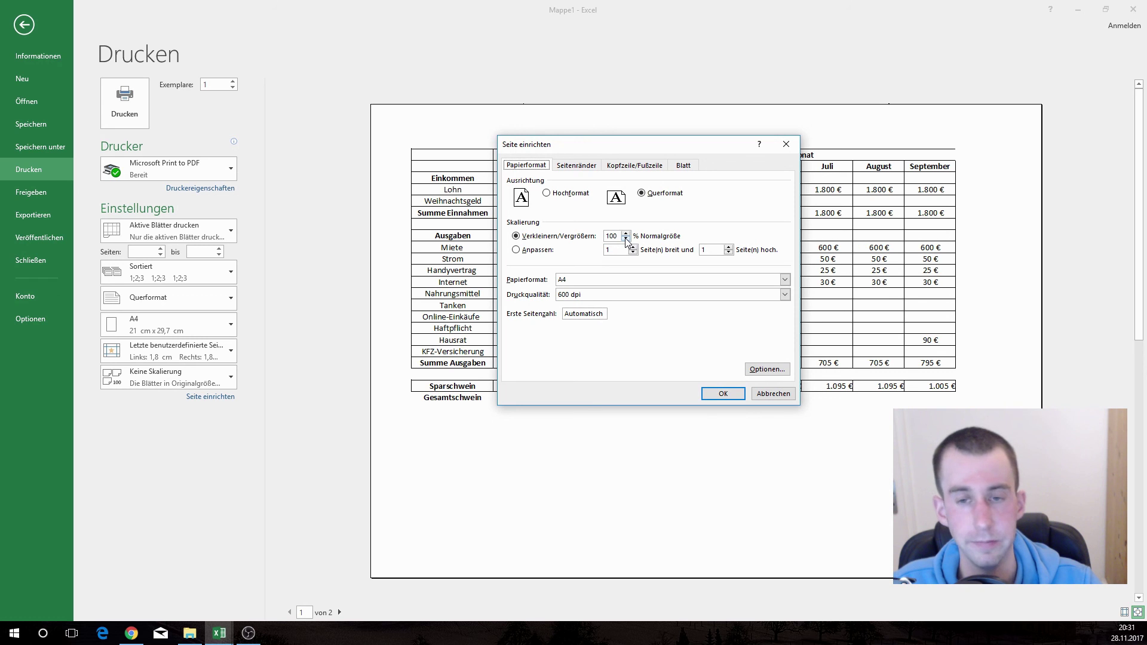
Adjust the print scaling until it settles at 80 %, fitting the budget on one page.
{"action": "left_click", "coordinate": [626, 239]}
{"action": "left_click", "coordinate": [626, 239]}
{"action": "left_click", "coordinate": [626, 239]}
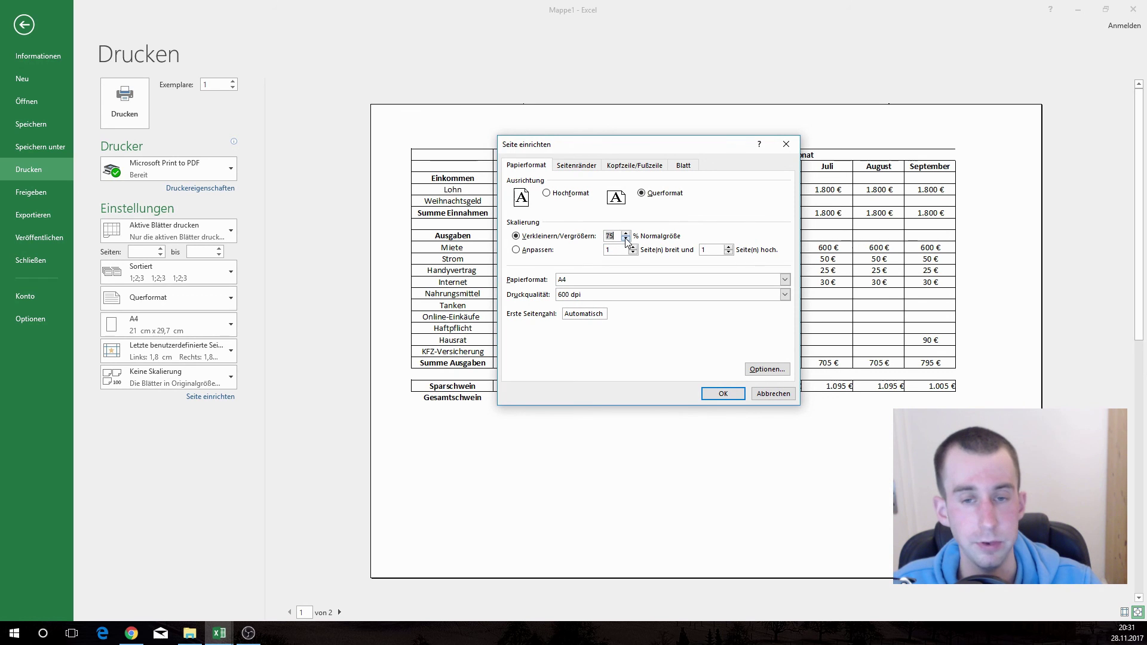
{"action": "left_click", "coordinate": [708, 394]}
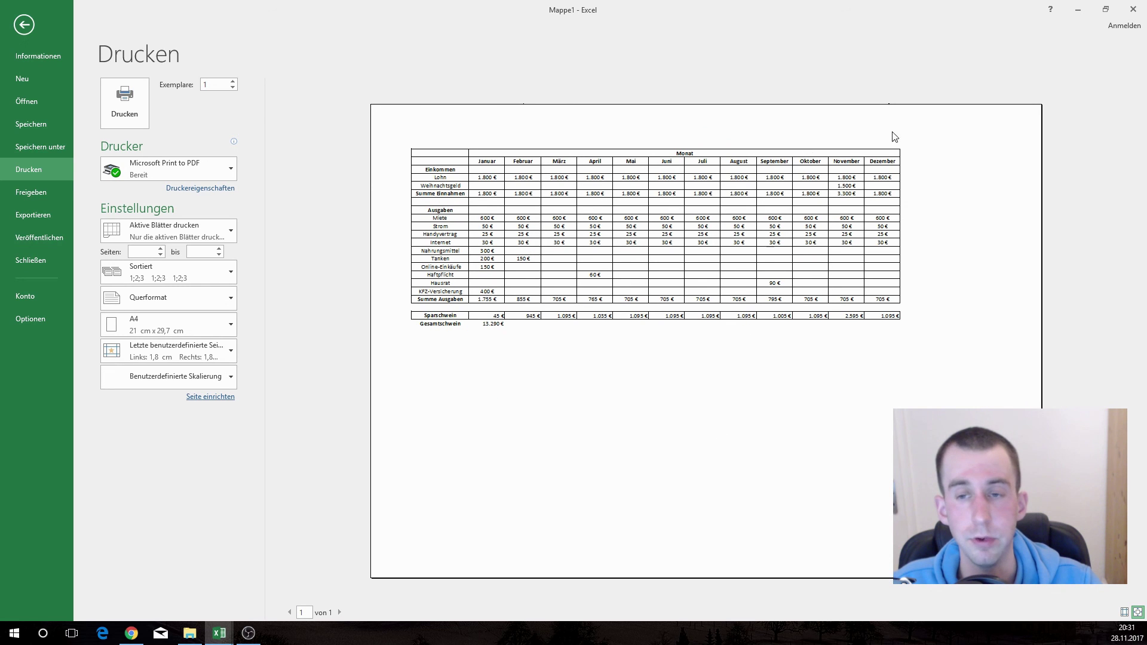
{"action": "left_click", "coordinate": [209, 399]}
{"action": "left_click", "coordinate": [626, 234]}
{"action": "left_click", "coordinate": [723, 395]}
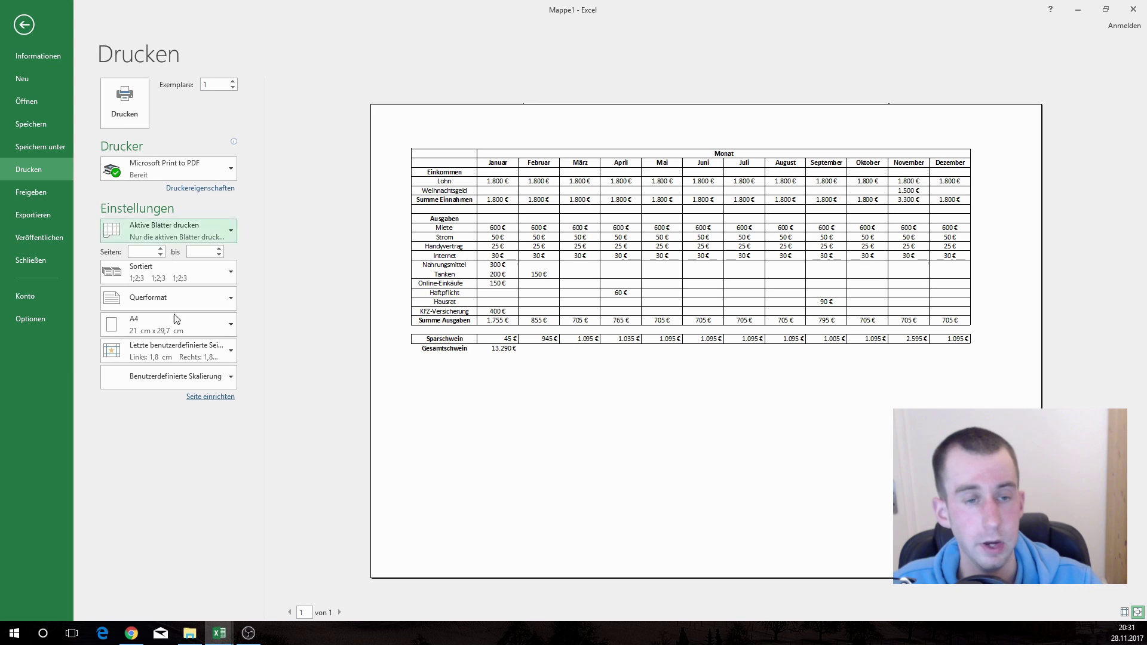
{"action": "left_click", "coordinate": [202, 397]}
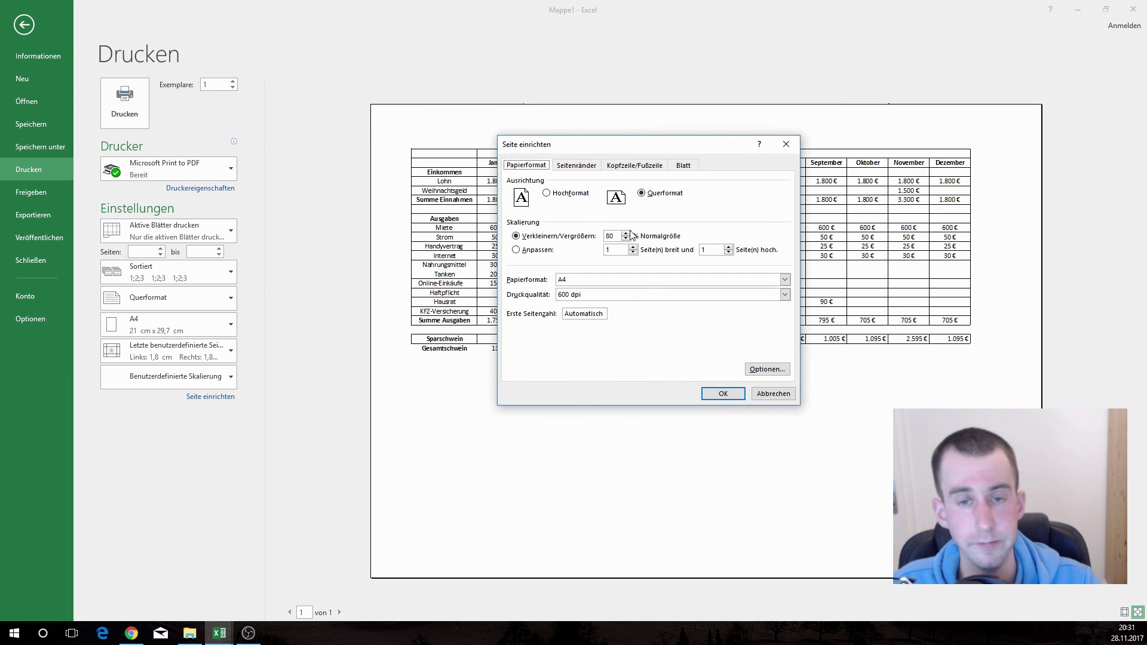
{"action": "left_click", "coordinate": [627, 234]}
{"action": "left_click", "coordinate": [717, 395]}
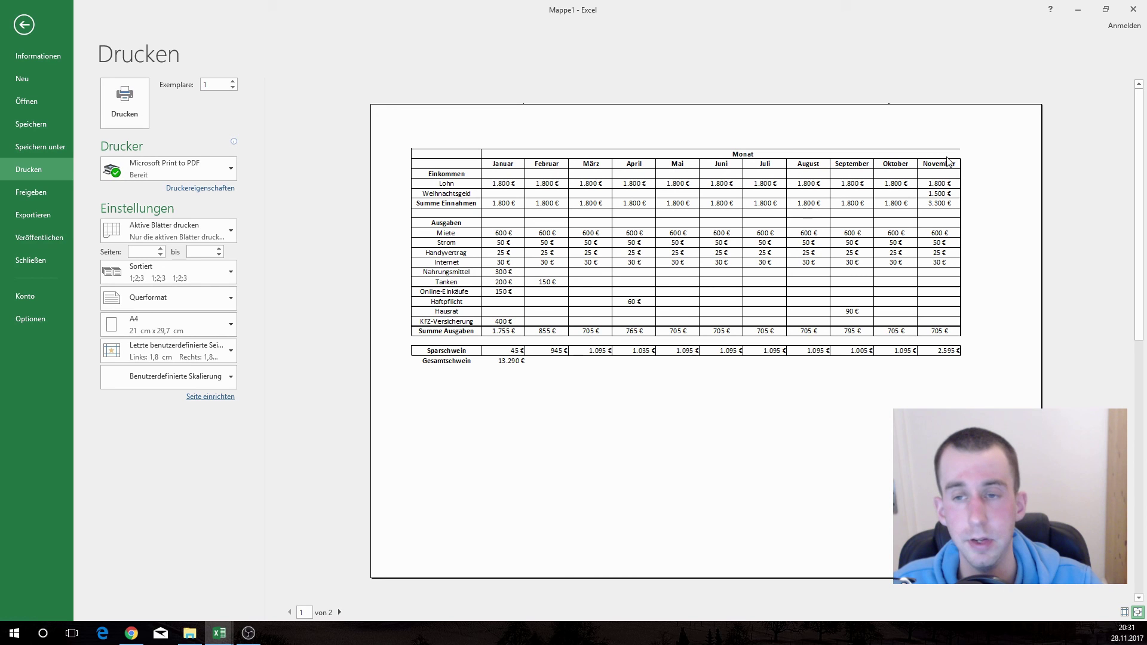
{"action": "left_click", "coordinate": [210, 397]}
{"action": "left_click", "coordinate": [626, 239]}
{"action": "left_click", "coordinate": [707, 395]}
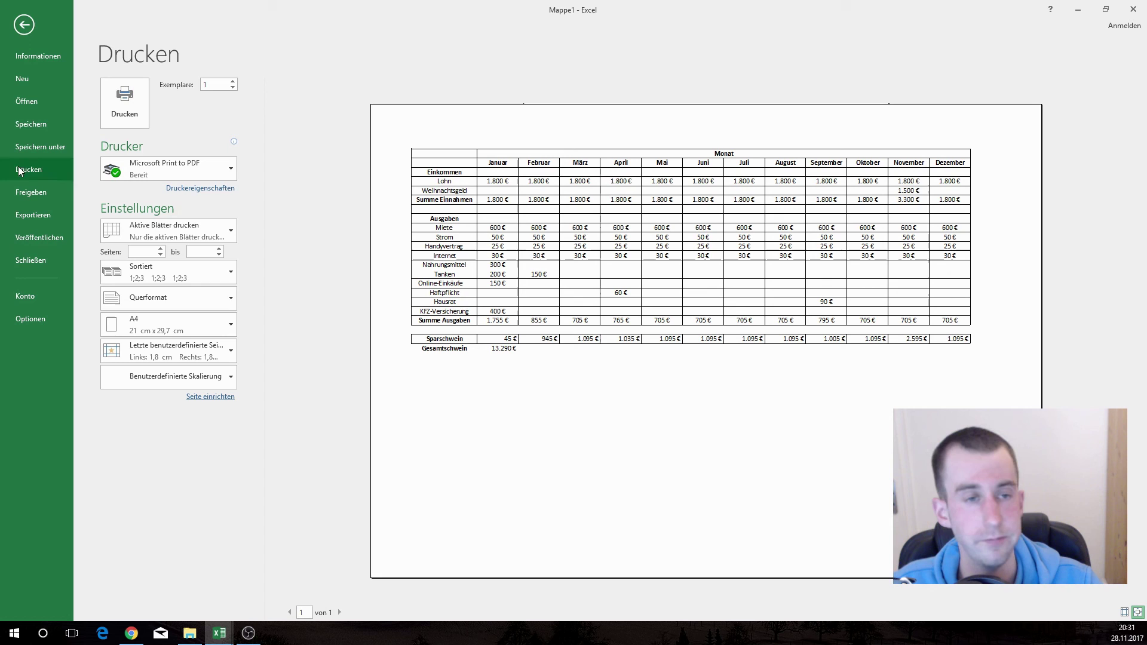
{"action": "left_click", "coordinate": [24, 25]}
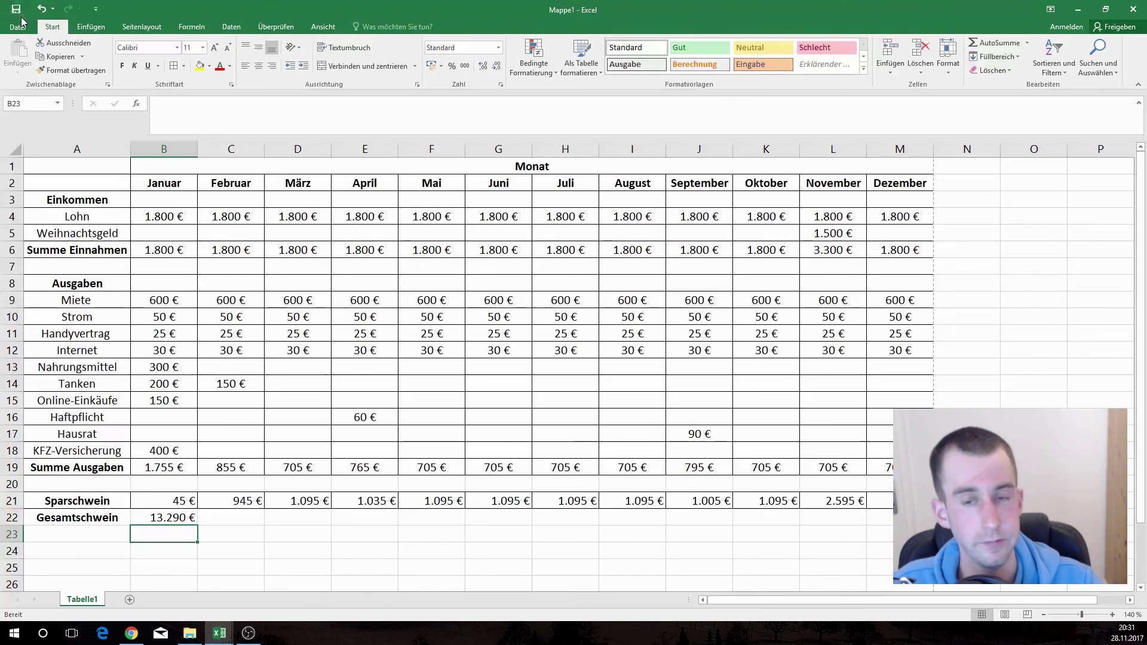
{"action": "left_click", "coordinate": [281, 388]}
{"action": "scroll", "coordinate": [188, 500], "scroll_direction": "down", "scroll_amount": 3}
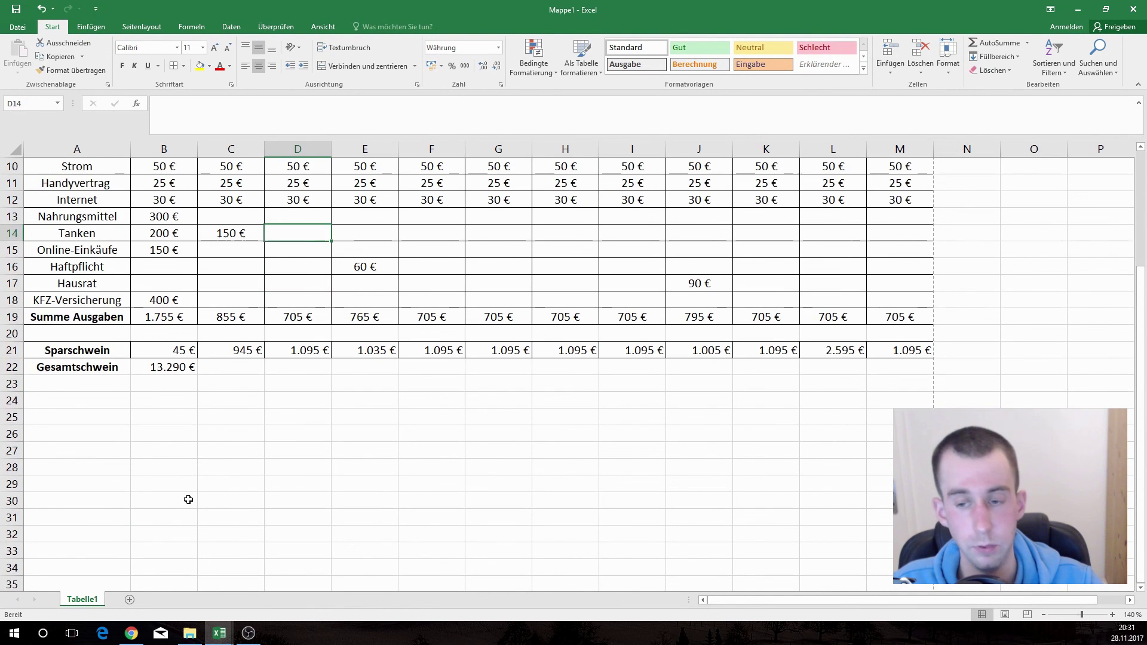
{"action": "scroll", "coordinate": [188, 499], "scroll_direction": "down", "scroll_amount": 3}
{"action": "scroll", "coordinate": [188, 500], "scroll_direction": "up", "scroll_amount": 2}
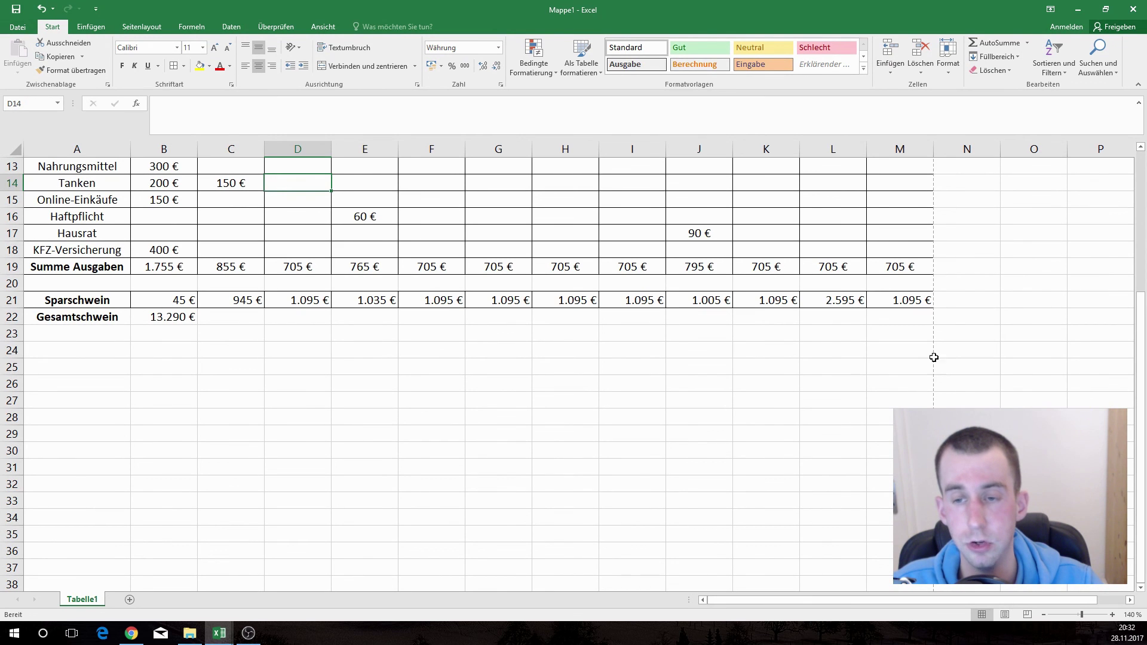
{"action": "scroll", "coordinate": [782, 478], "scroll_direction": "down", "scroll_amount": 3}
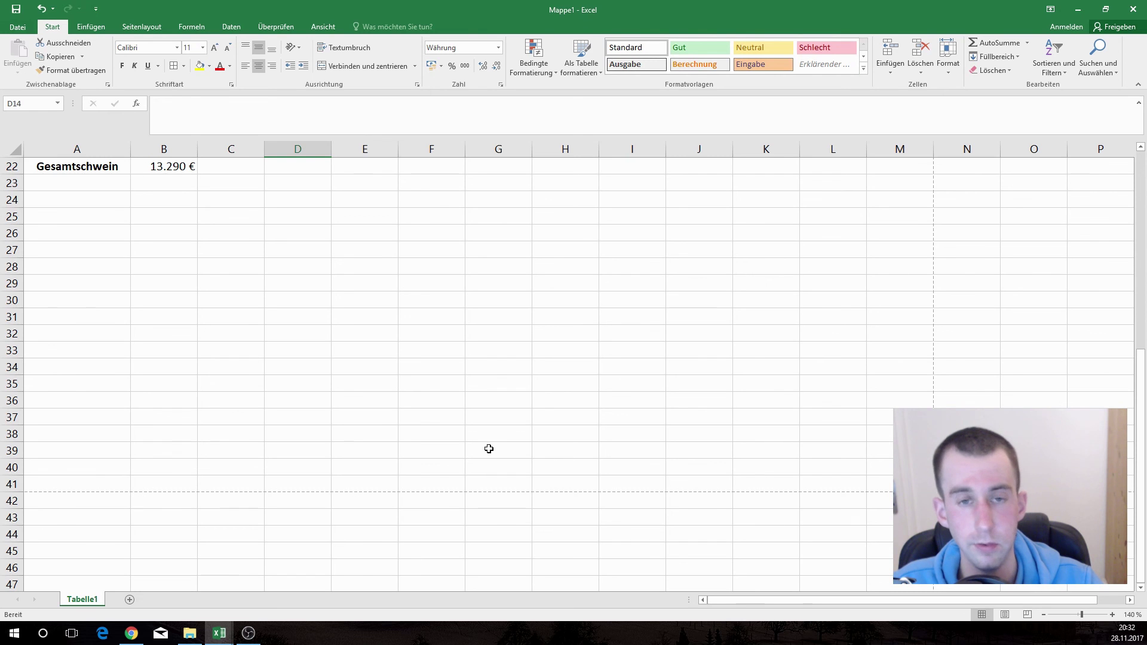
{"action": "scroll", "coordinate": [489, 449], "scroll_direction": "up", "scroll_amount": 3}
{"action": "scroll", "coordinate": [486, 452], "scroll_direction": "up", "scroll_amount": 4}
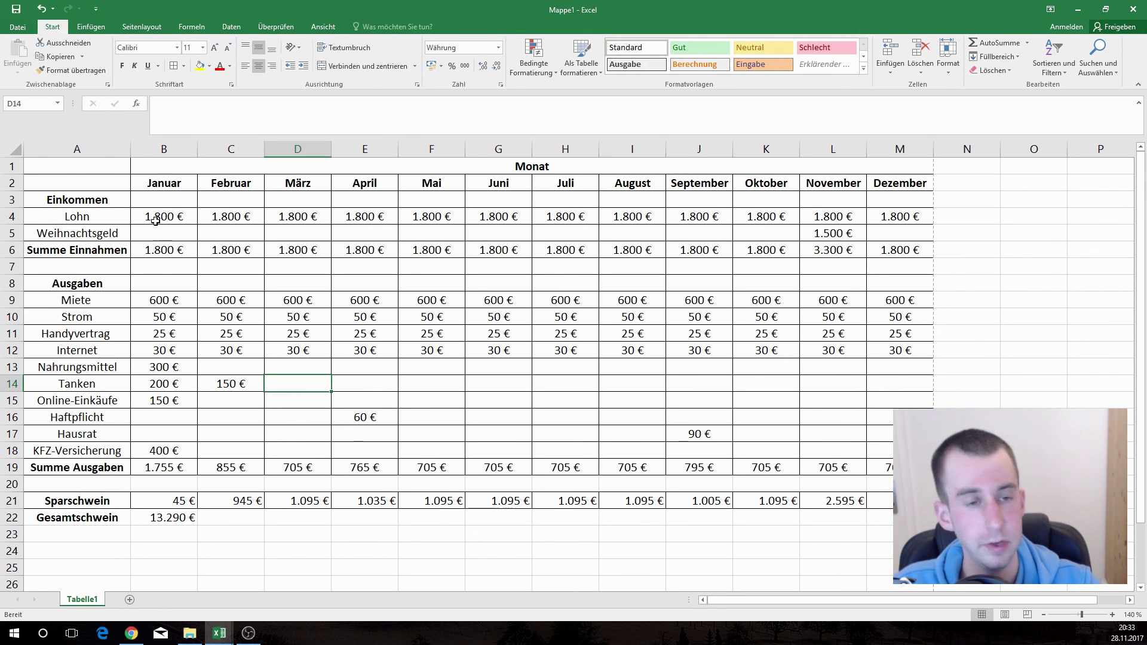
Colour the Lohn and Weihnachtsgeld amounts in B4:M5 green.
{"action": "left_click_drag", "start_coordinate": [155, 217], "coordinate": [899, 234]}
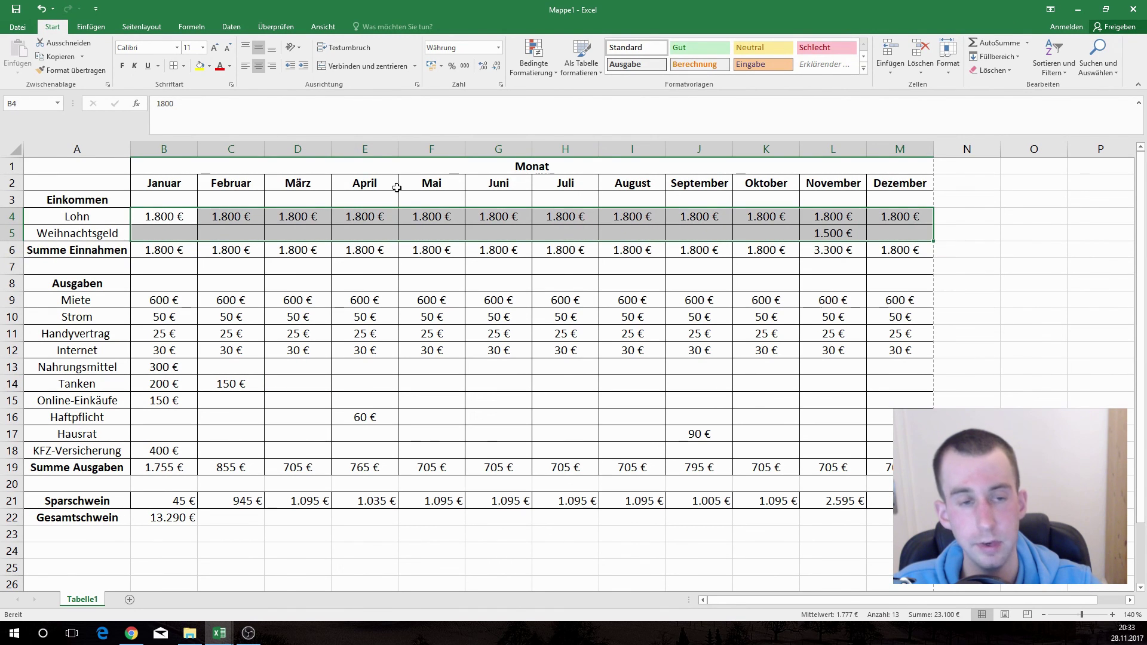
{"action": "left_click_drag", "start_coordinate": [171, 315], "coordinate": [227, 316]}
{"action": "left_click", "coordinate": [150, 214]}
{"action": "left_click_drag", "start_coordinate": [158, 218], "coordinate": [900, 233]}
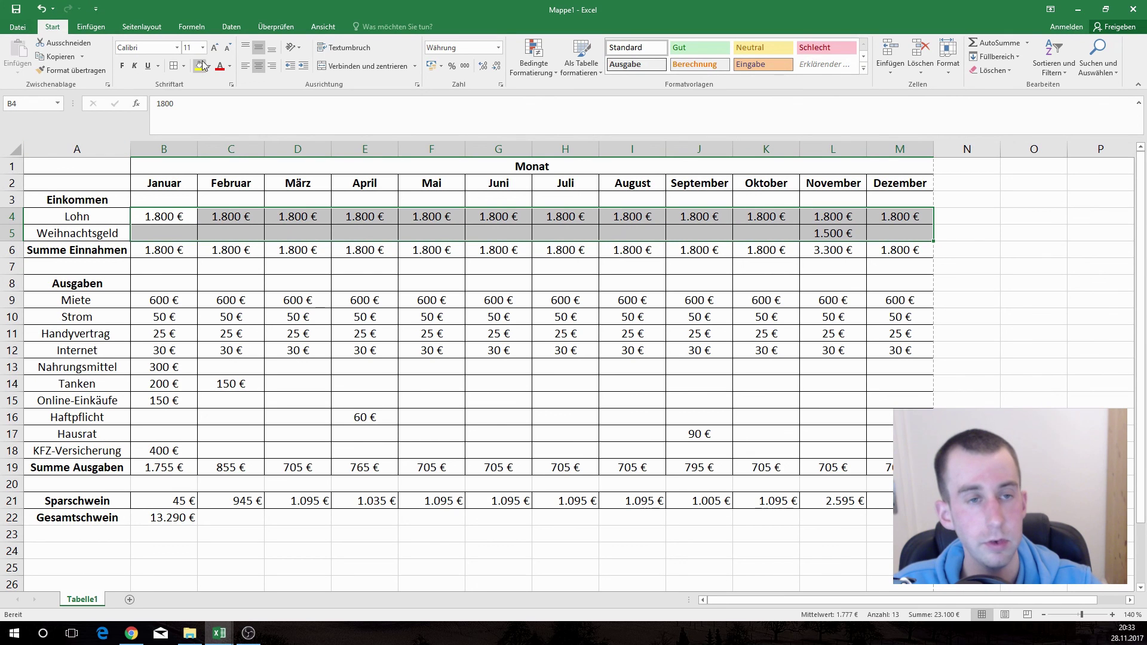
{"action": "left_click", "coordinate": [231, 67]}
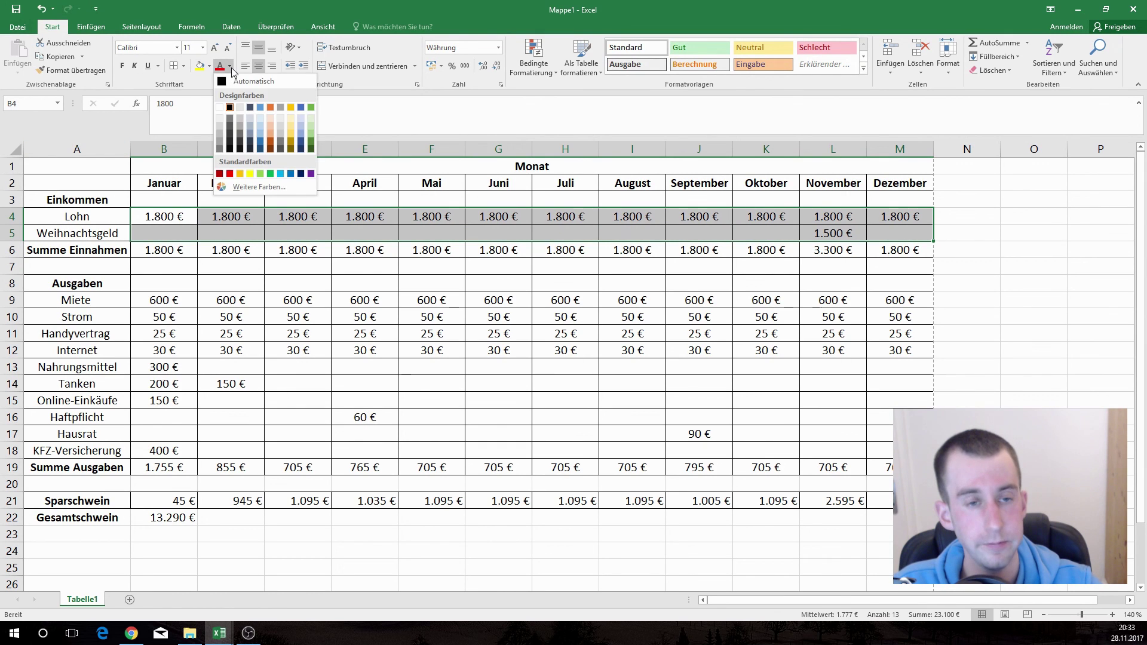
{"action": "left_click", "coordinate": [272, 175]}
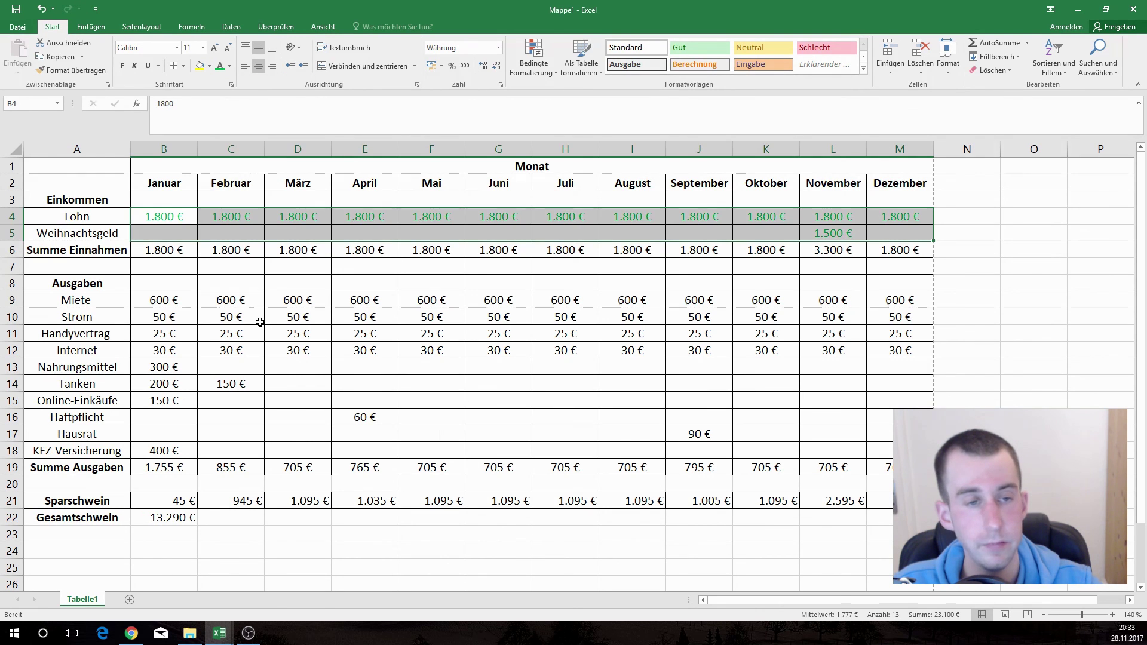
{"action": "left_click", "coordinate": [232, 311]}
Give the Summe Einnahmen row B6:M6 a green fill.
{"action": "left_click_drag", "start_coordinate": [162, 250], "coordinate": [901, 249]}
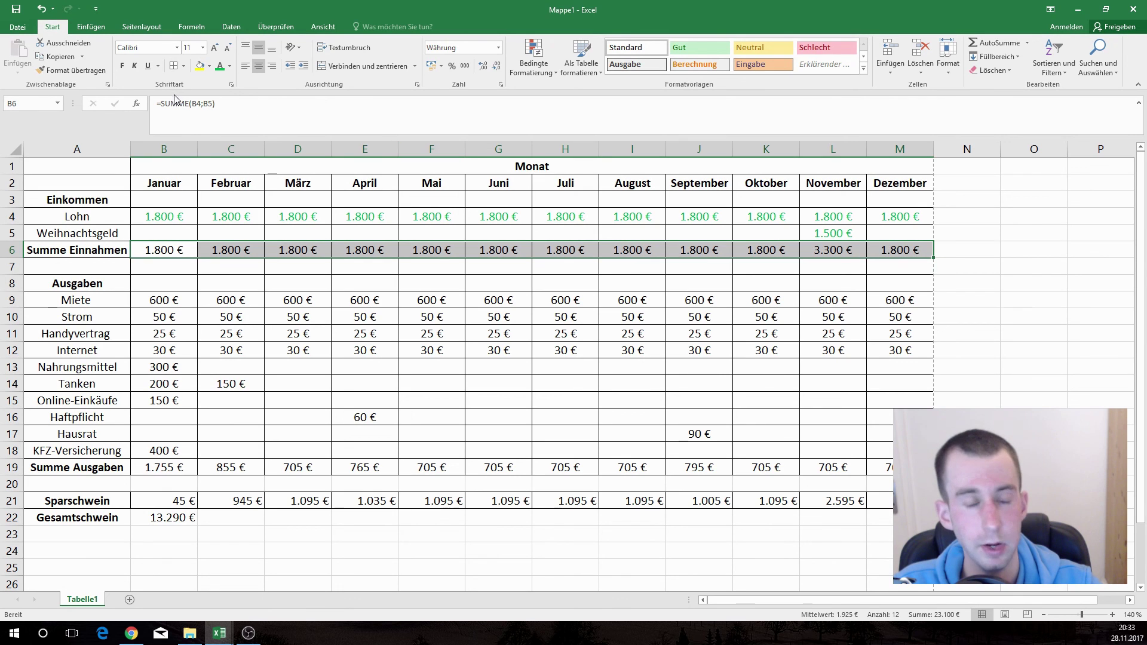
{"action": "left_click", "coordinate": [209, 67]}
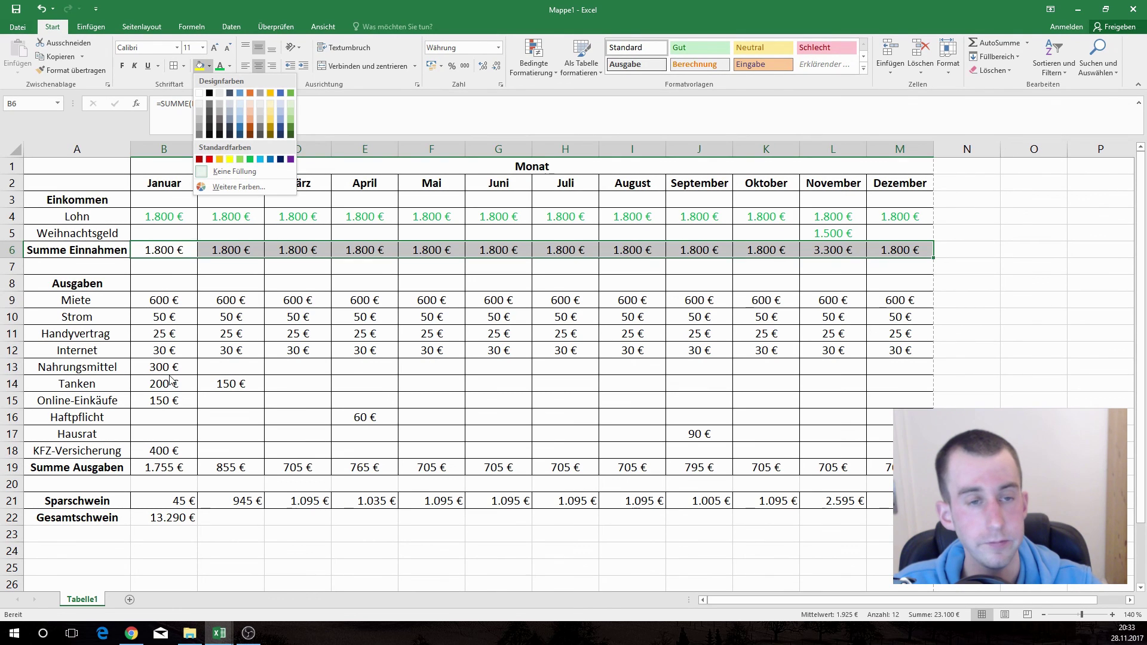
{"action": "left_click", "coordinate": [250, 159]}
{"action": "left_click", "coordinate": [236, 355]}
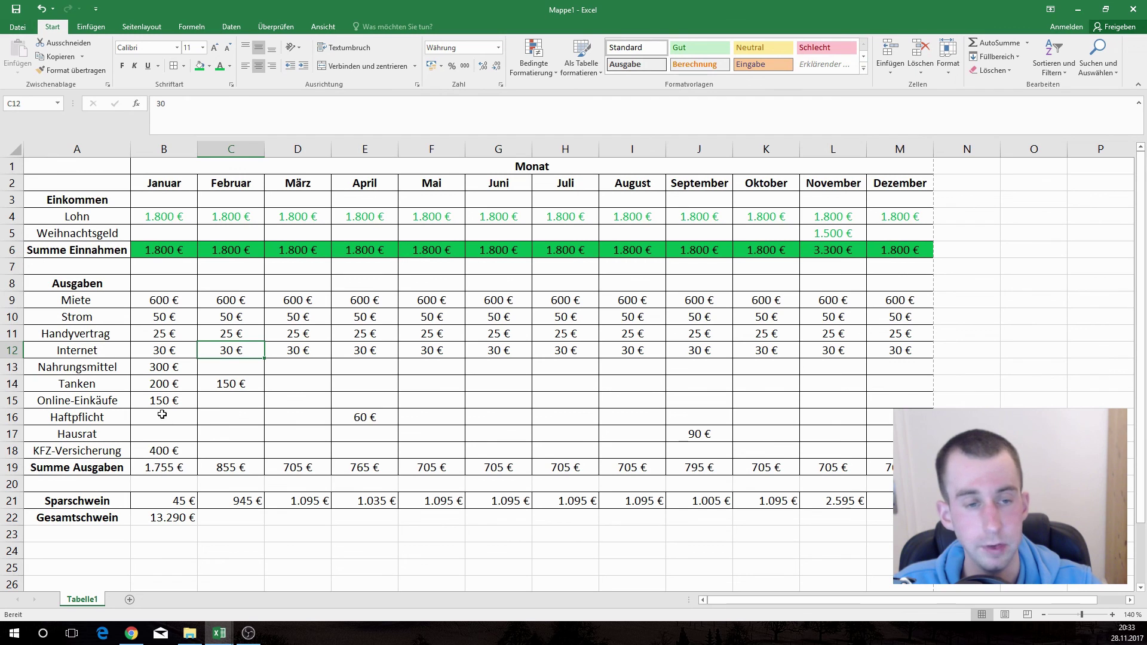
Colour the expense amounts in B9:M18 red.
{"action": "left_click_drag", "start_coordinate": [153, 297], "coordinate": [890, 445]}
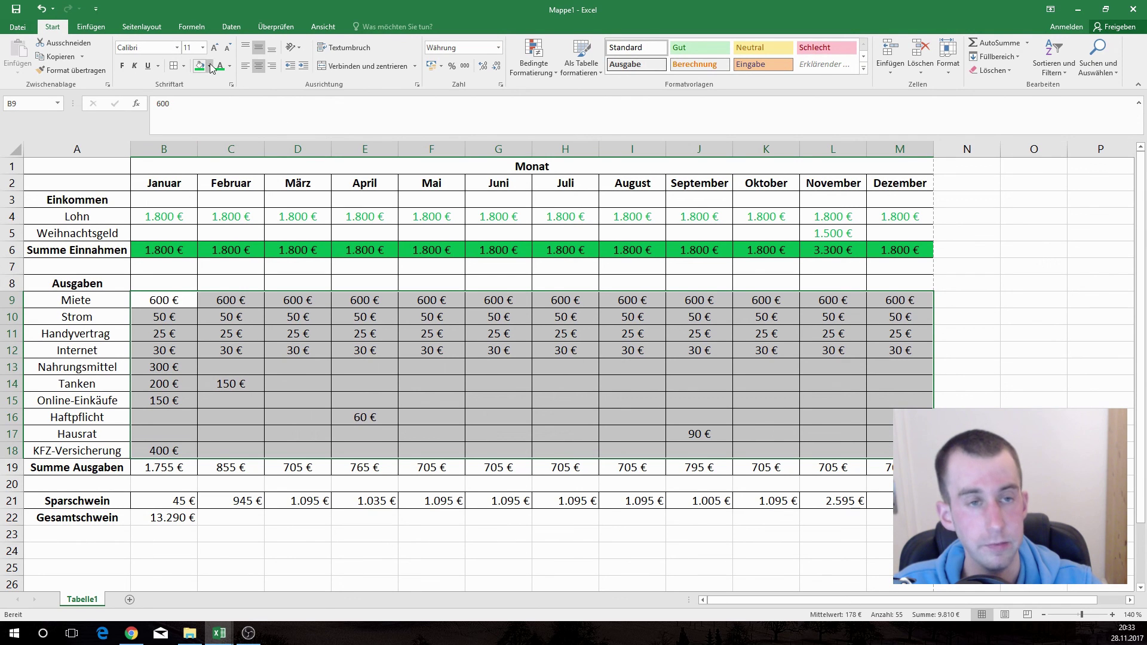
{"action": "left_click", "coordinate": [231, 66]}
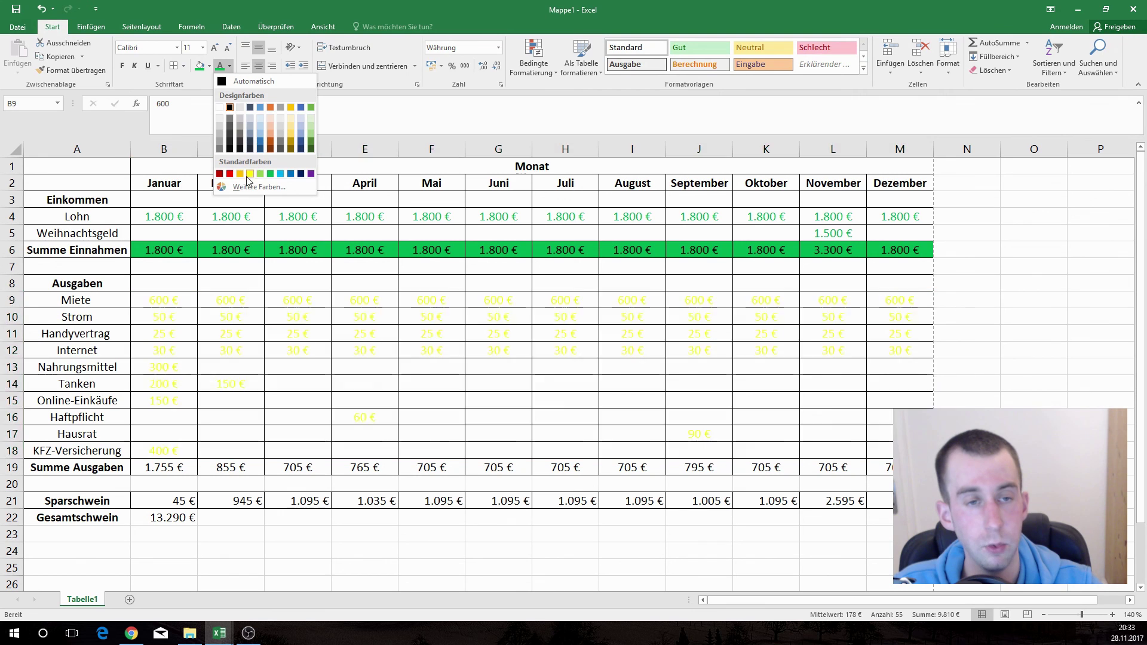
{"action": "left_click", "coordinate": [230, 172]}
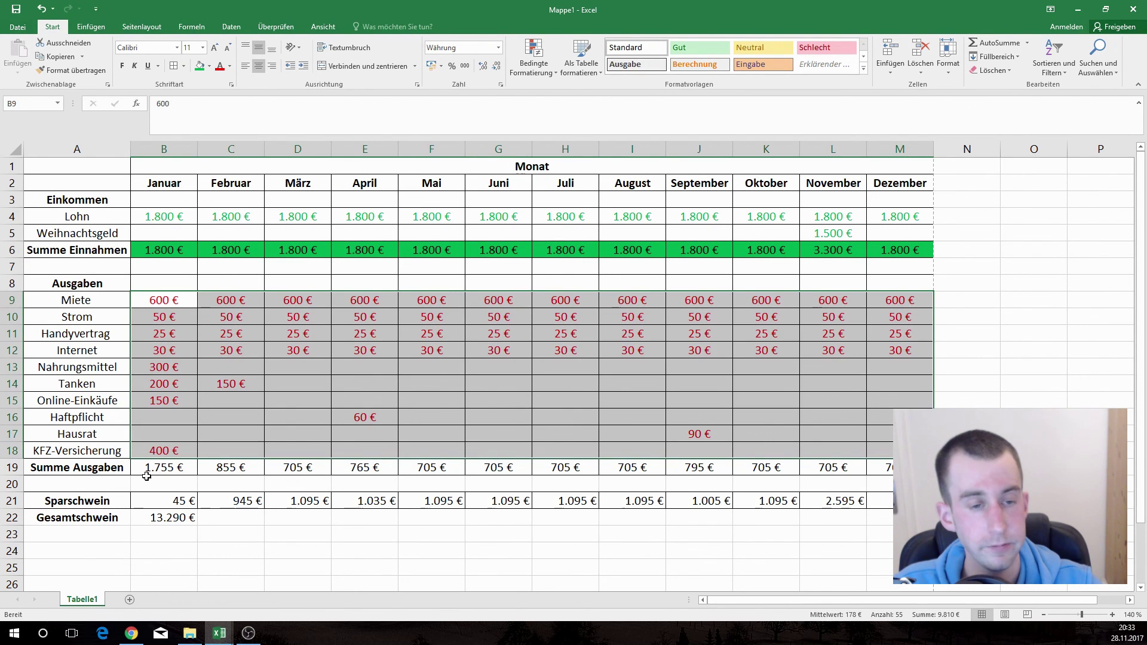
{"action": "left_click", "coordinate": [183, 482]}
Give the Summe Ausgaben row B19:M19 a red fill with white figures.
{"action": "left_click_drag", "start_coordinate": [150, 465], "coordinate": [905, 467]}
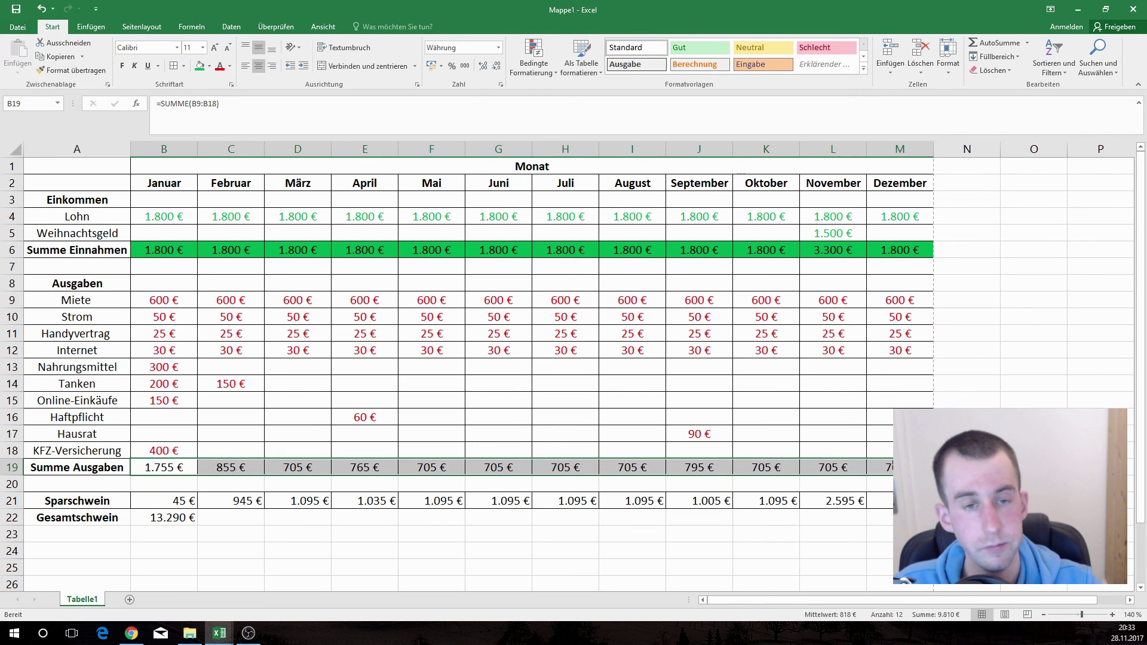
{"action": "left_click", "coordinate": [209, 66]}
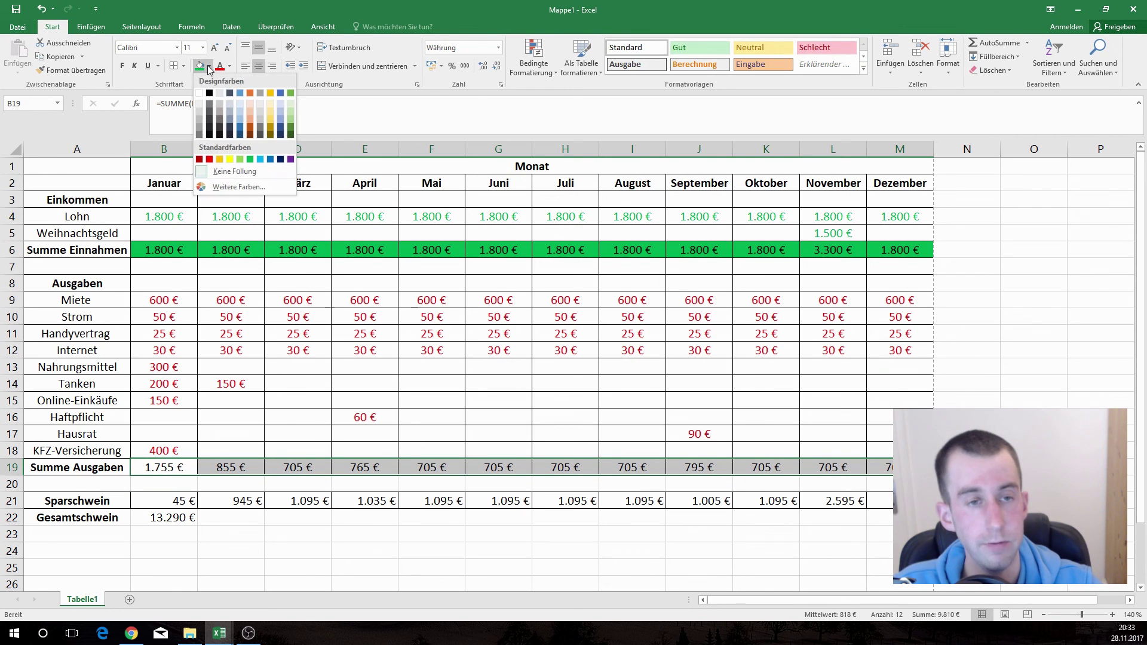
{"action": "left_click", "coordinate": [209, 159]}
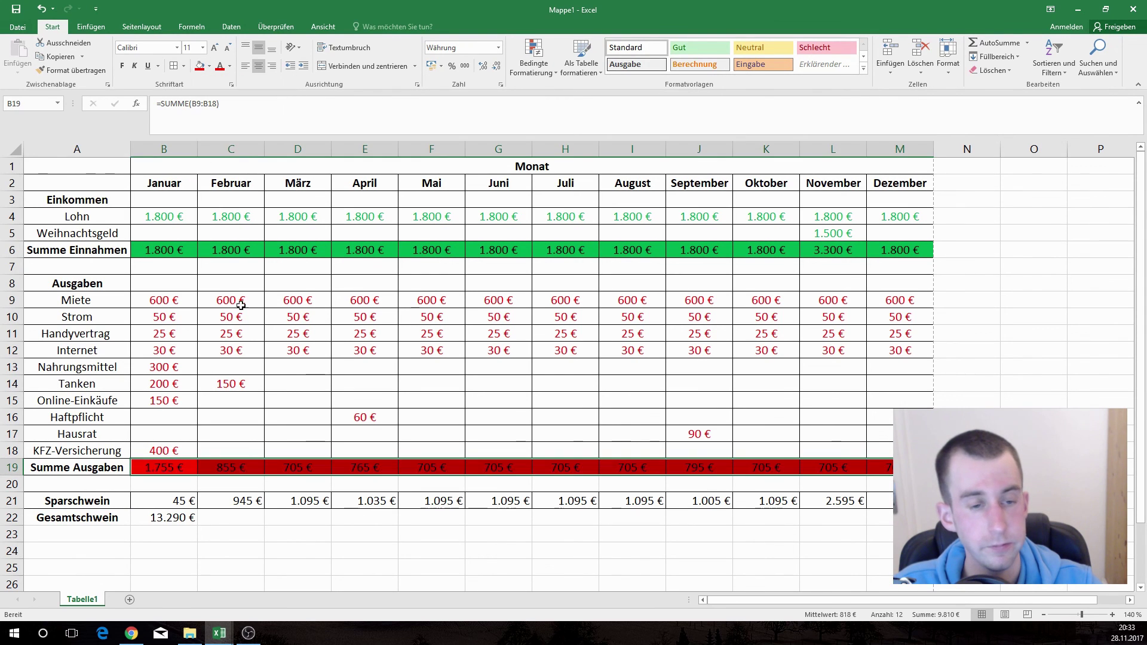
{"action": "left_click", "coordinate": [268, 430]}
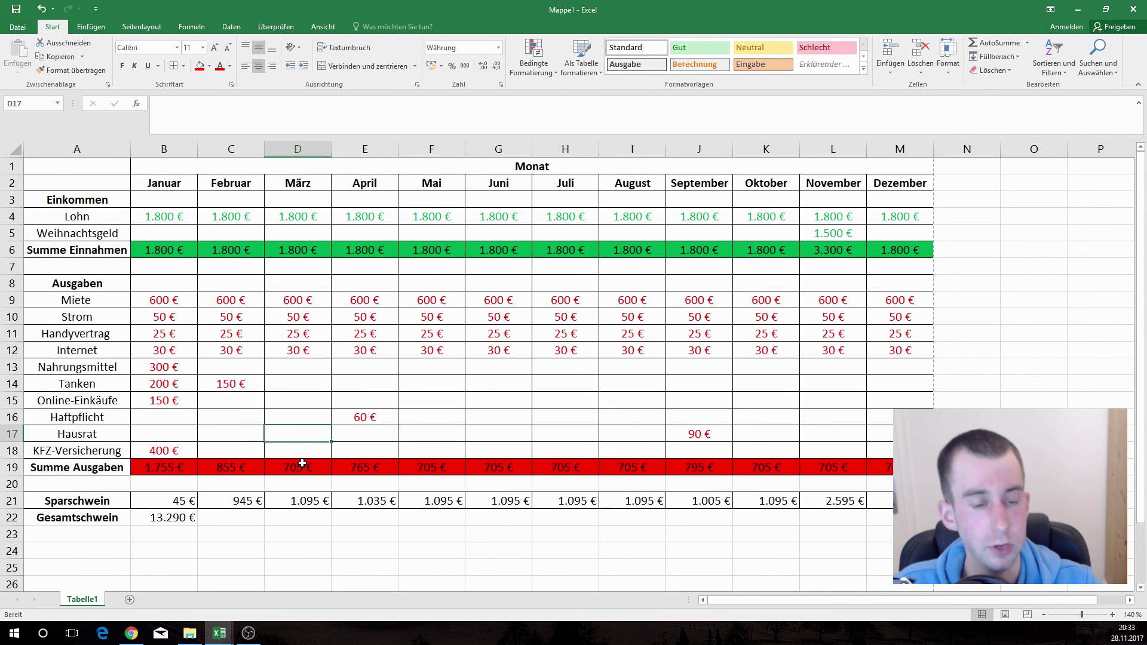
{"action": "left_click", "coordinate": [289, 467]}
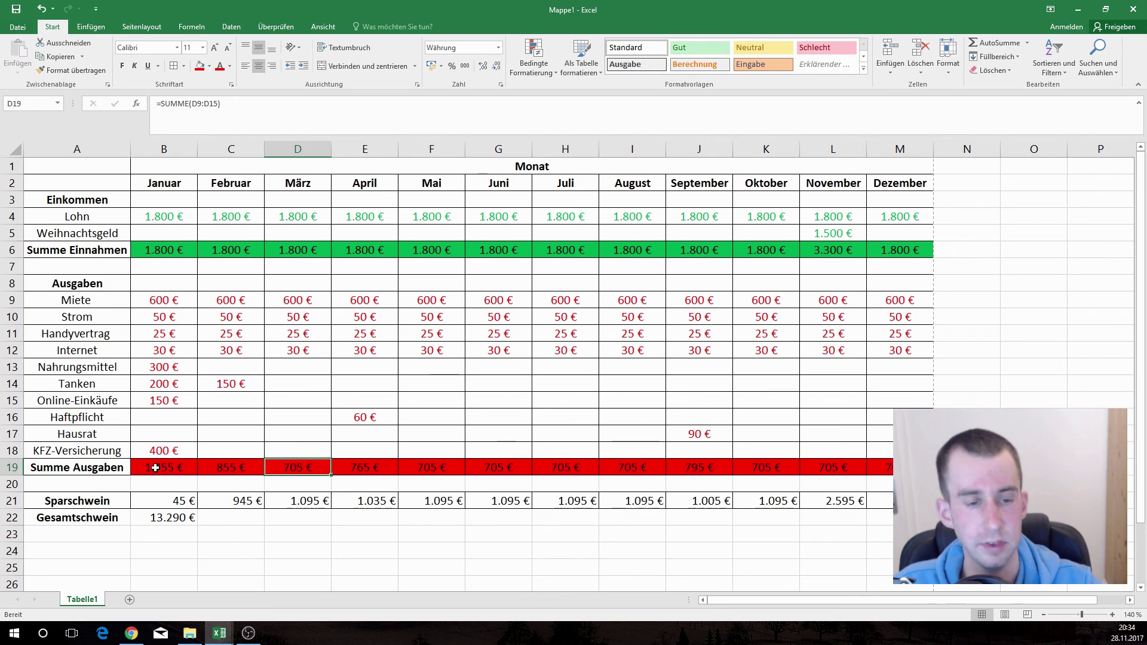
{"action": "left_click_drag", "start_coordinate": [155, 468], "coordinate": [889, 472]}
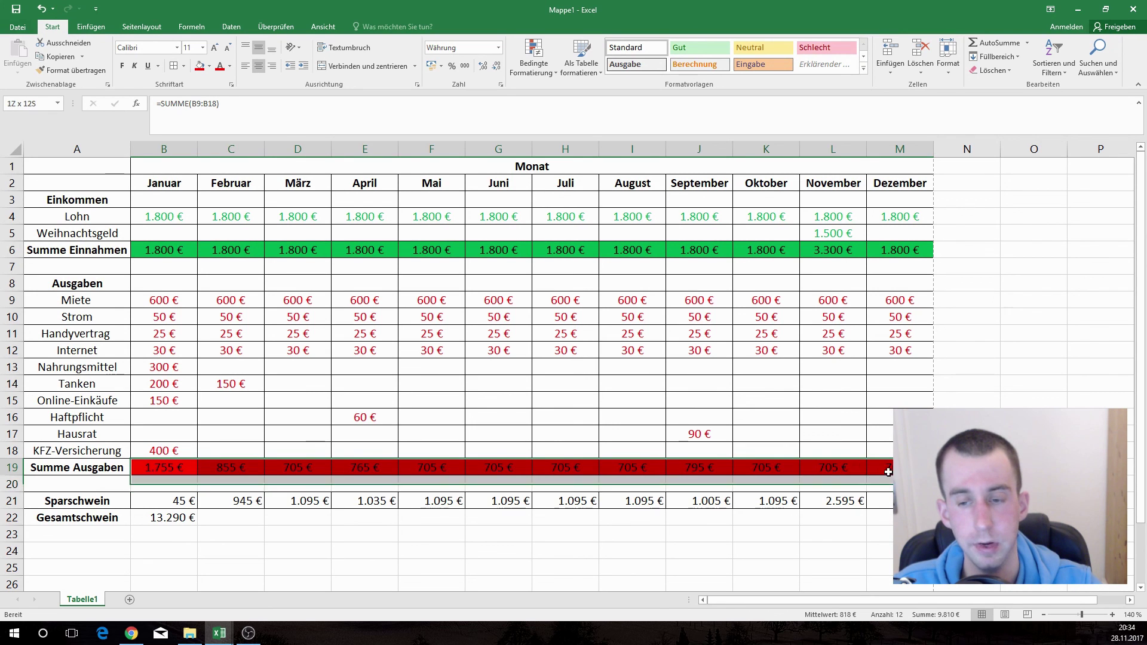
{"action": "left_click", "coordinate": [230, 67]}
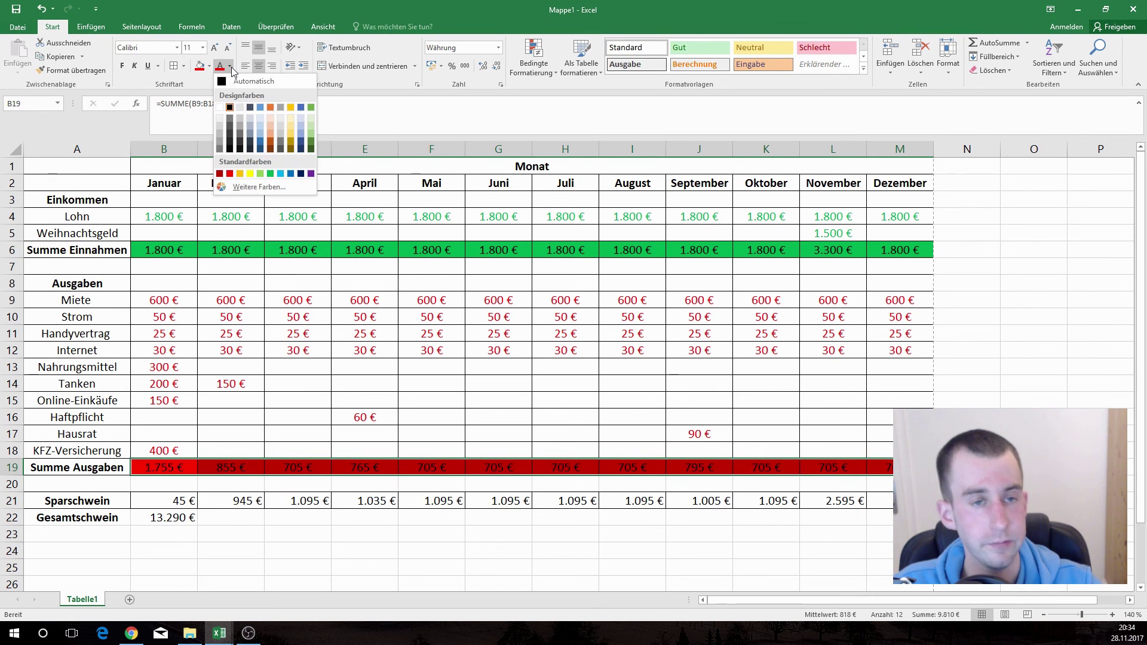
{"action": "left_click", "coordinate": [220, 108]}
{"action": "left_click", "coordinate": [314, 385]}
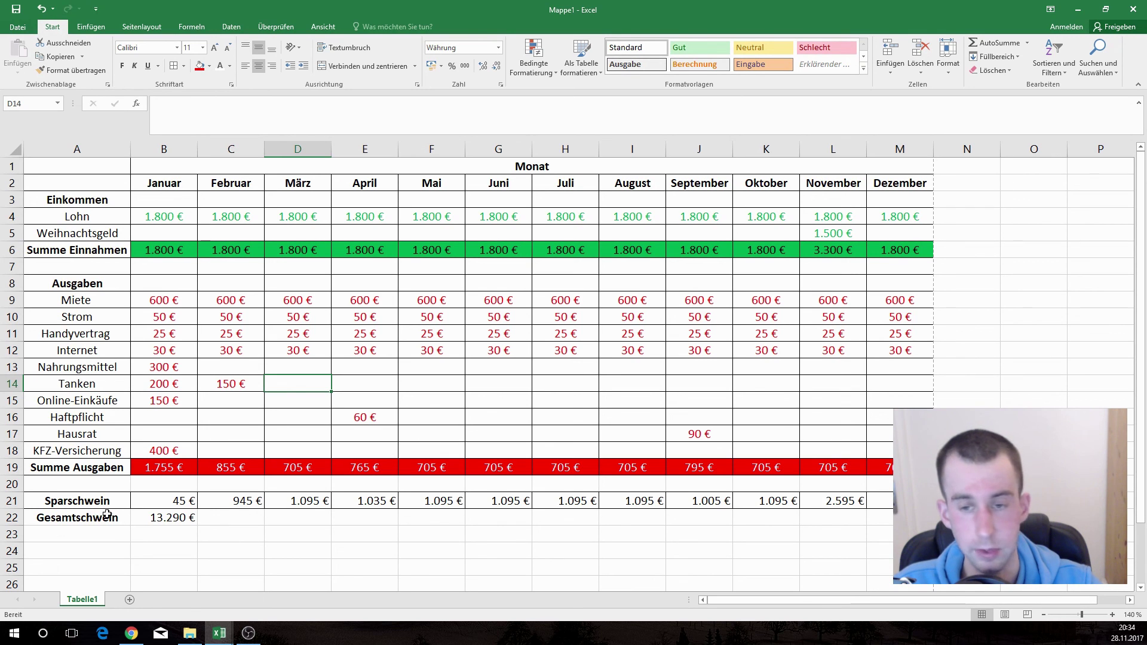
Centre the Sparschwein and Gesamtschwein figures in B21:M22.
{"action": "left_click", "coordinate": [237, 505]}
{"action": "left_click", "coordinate": [158, 498]}
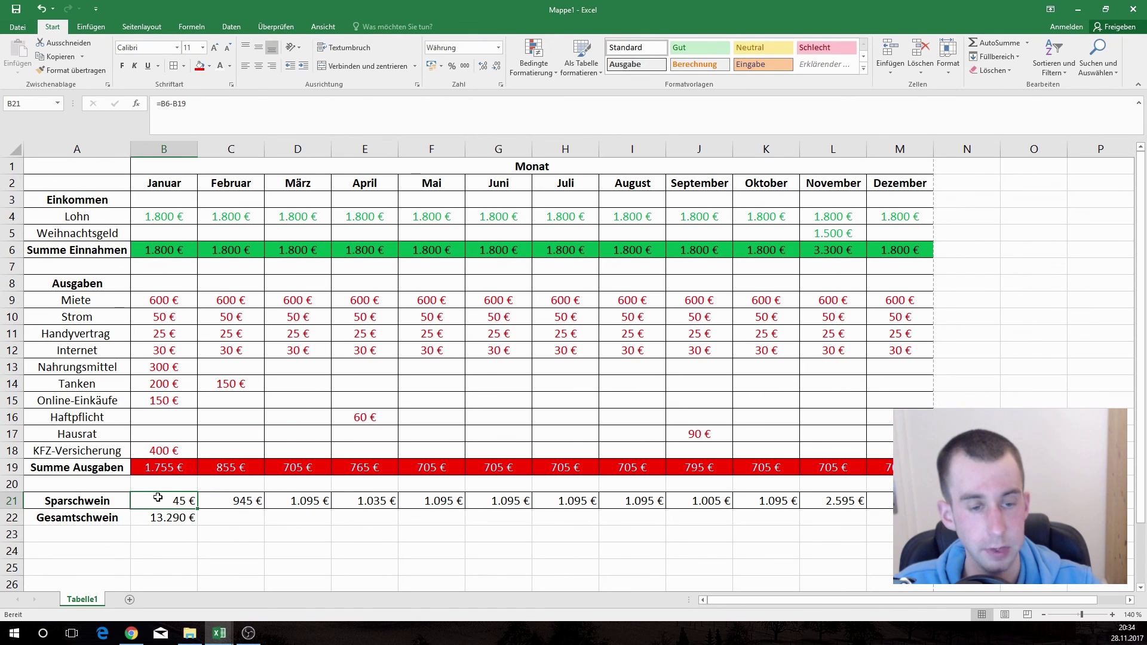
{"action": "mouse_move", "coordinate": [152, 494]}
{"action": "left_mouse_down"}
{"action": "mouse_move", "coordinate": [887, 531]}
{"action": "mouse_move", "coordinate": [888, 518]}
{"action": "left_mouse_up"}
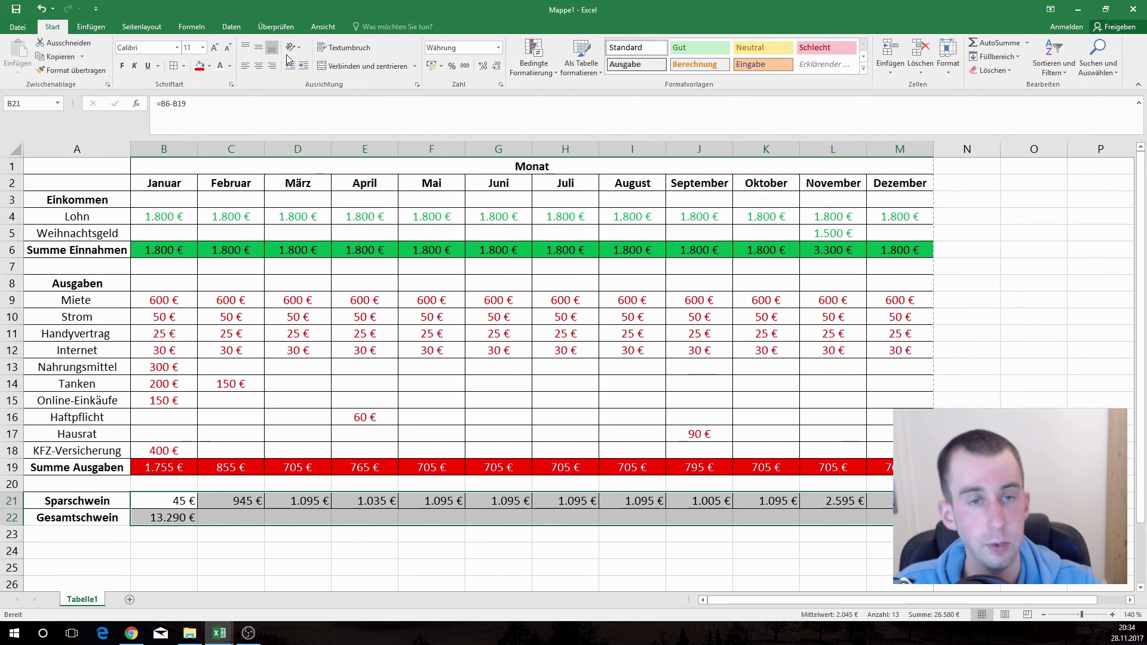
{"action": "left_click", "coordinate": [256, 66]}
{"action": "left_click", "coordinate": [258, 548]}
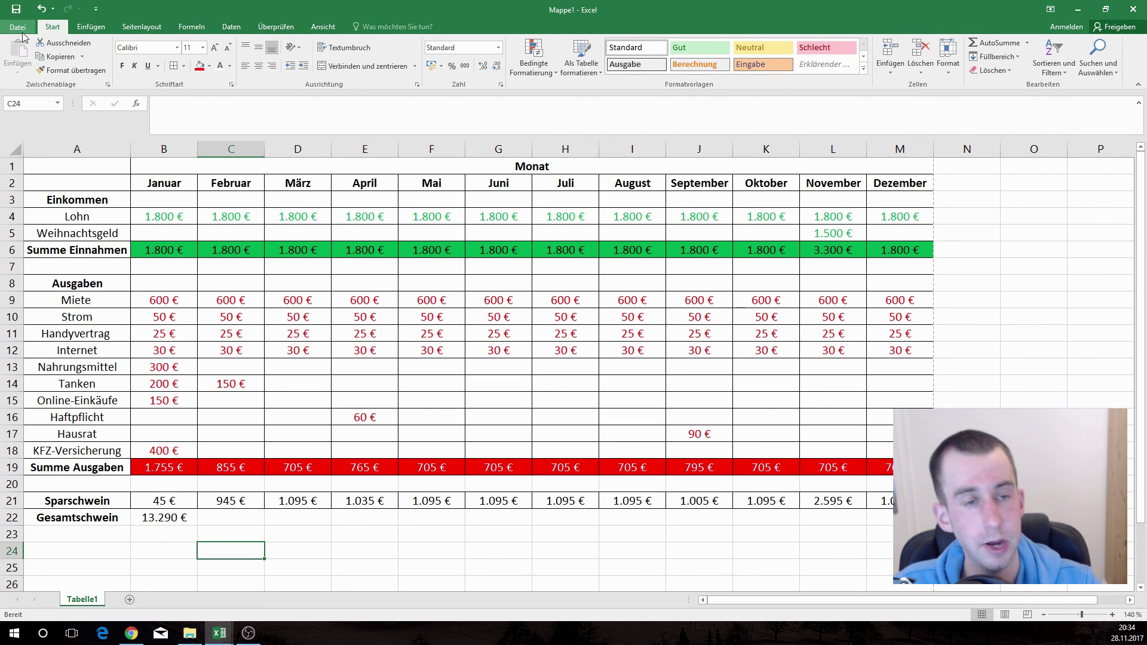
Frame the income block A3:M6 with a thick outside border (Dicke Rahmenlinie außen).
{"action": "mouse_move", "coordinate": [42, 200]}
{"action": "left_mouse_down"}
{"action": "mouse_move", "coordinate": [87, 249]}
{"action": "mouse_move", "coordinate": [926, 249]}
{"action": "left_mouse_up"}
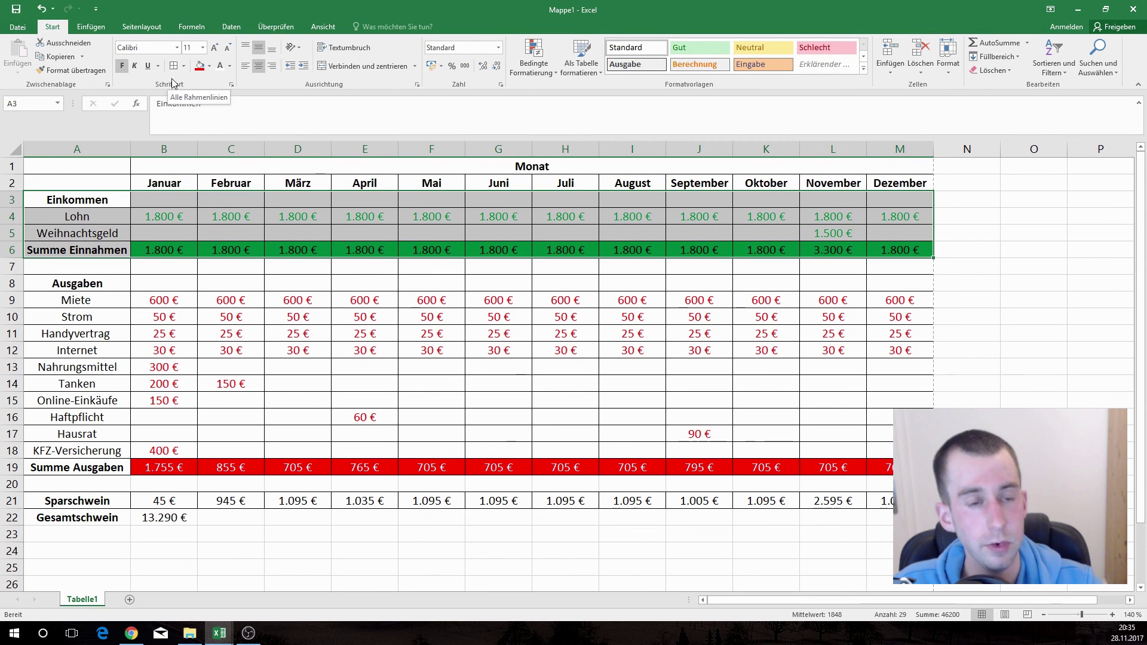
{"action": "left_click", "coordinate": [185, 67]}
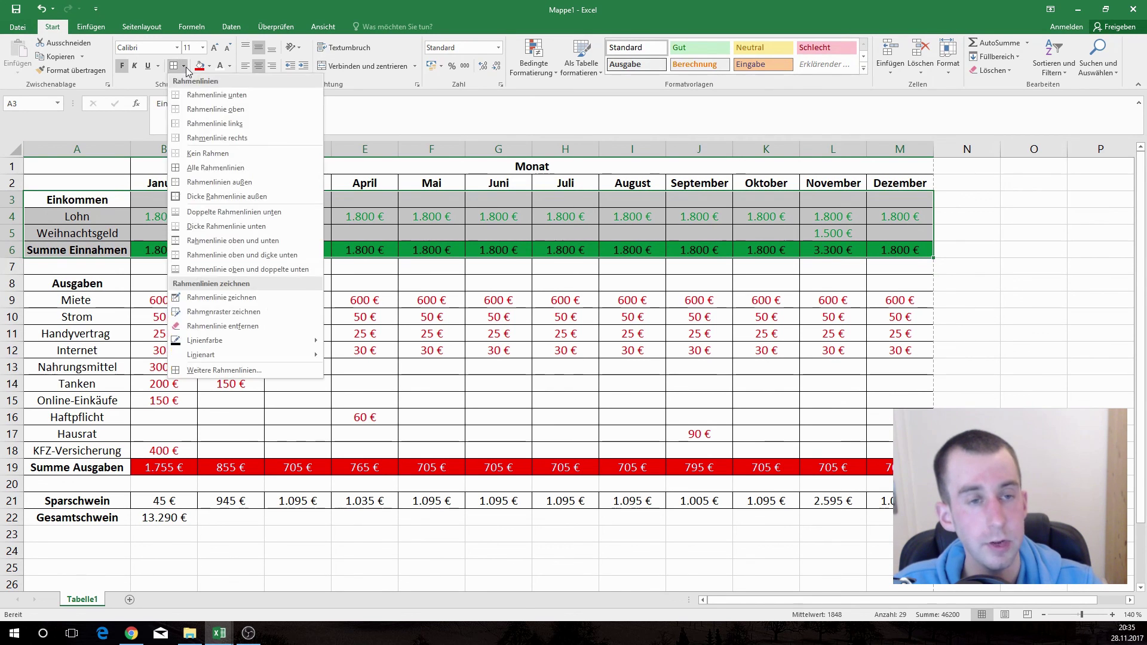
{"action": "left_click", "coordinate": [198, 197]}
{"action": "left_click", "coordinate": [336, 364]}
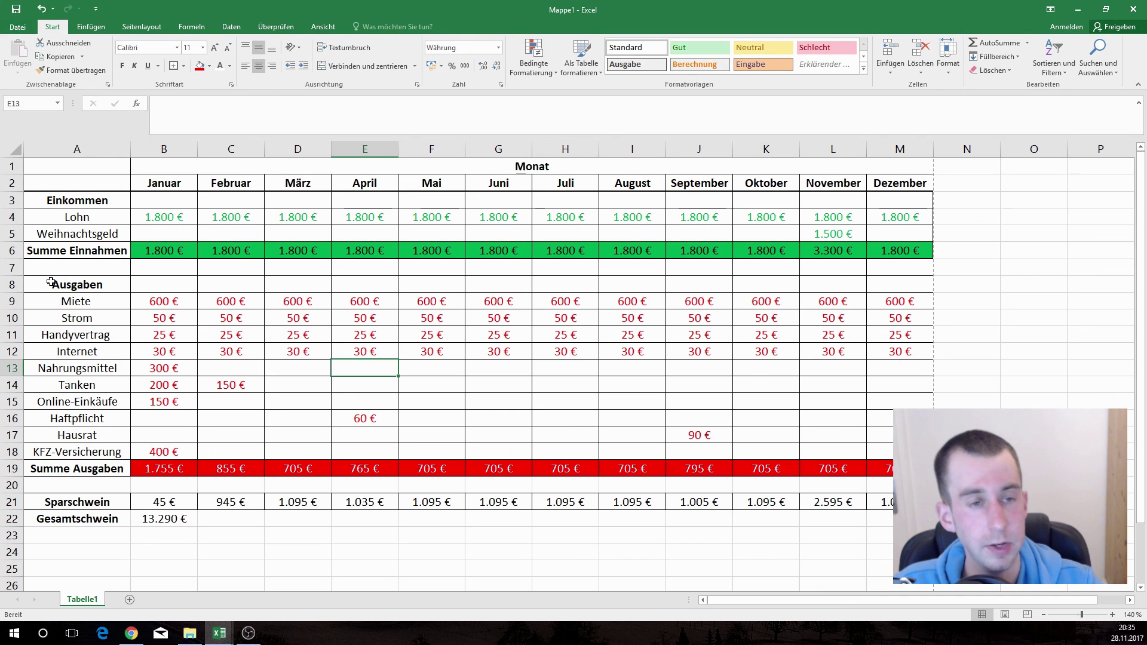
Give the expense block A8:M19, Ausgaben to Summe Ausgaben, the same thick outside border.
{"action": "mouse_move", "coordinate": [51, 281]}
{"action": "left_mouse_down"}
{"action": "mouse_move", "coordinate": [800, 473]}
{"action": "mouse_move", "coordinate": [900, 472]}
{"action": "left_mouse_up"}
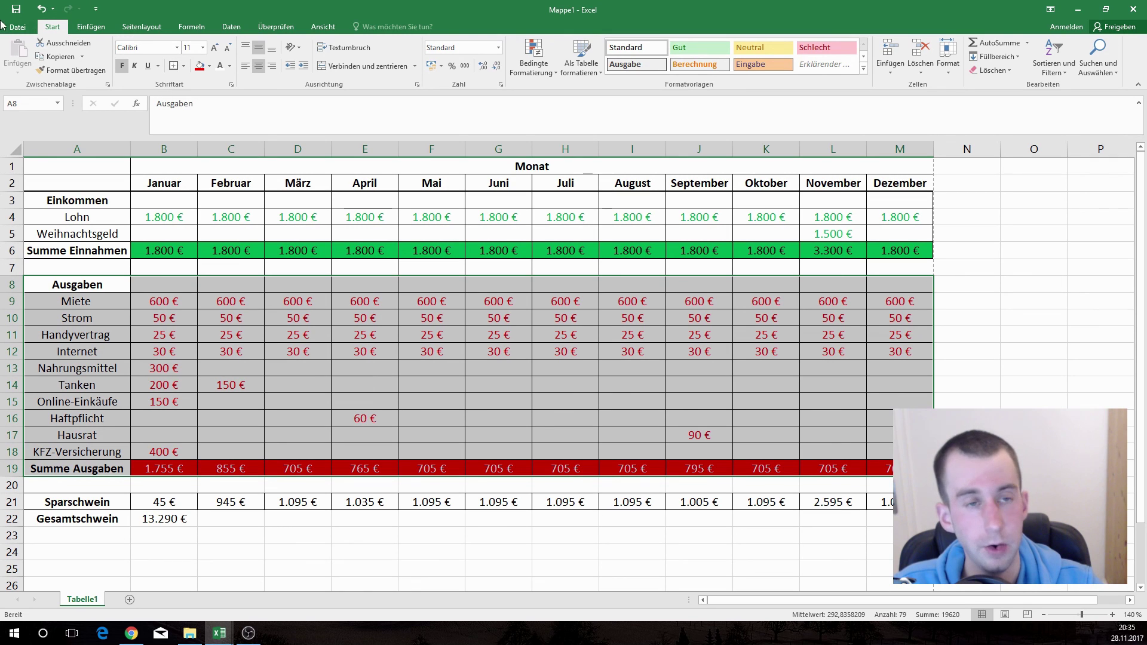
{"action": "left_click", "coordinate": [175, 67]}
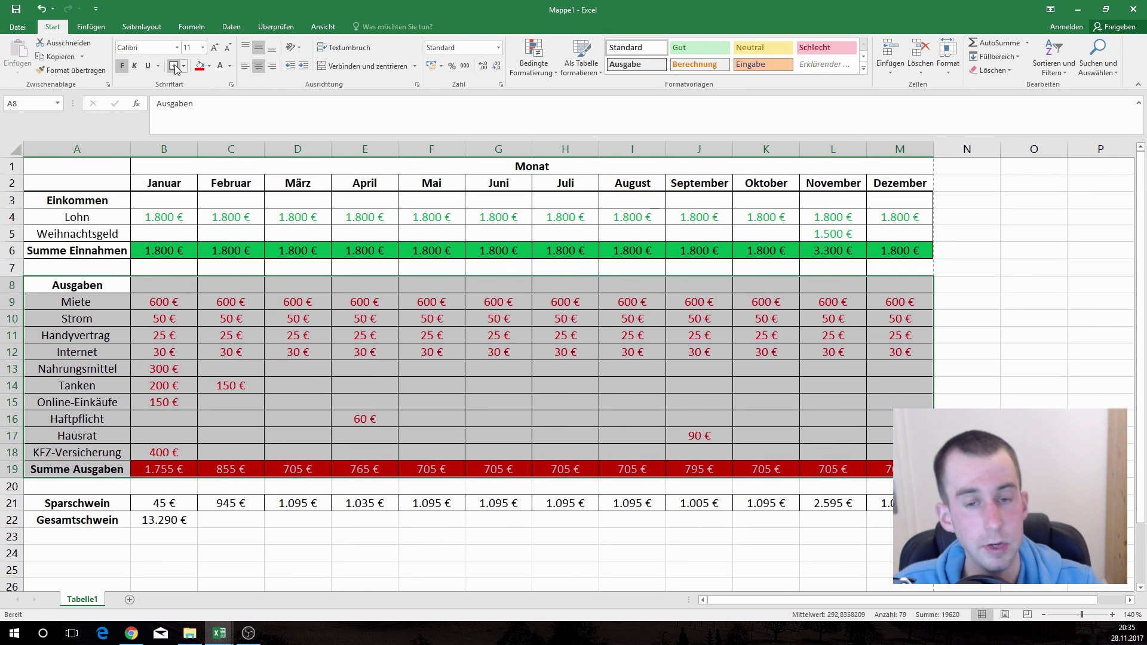
{"action": "left_click", "coordinate": [470, 408]}
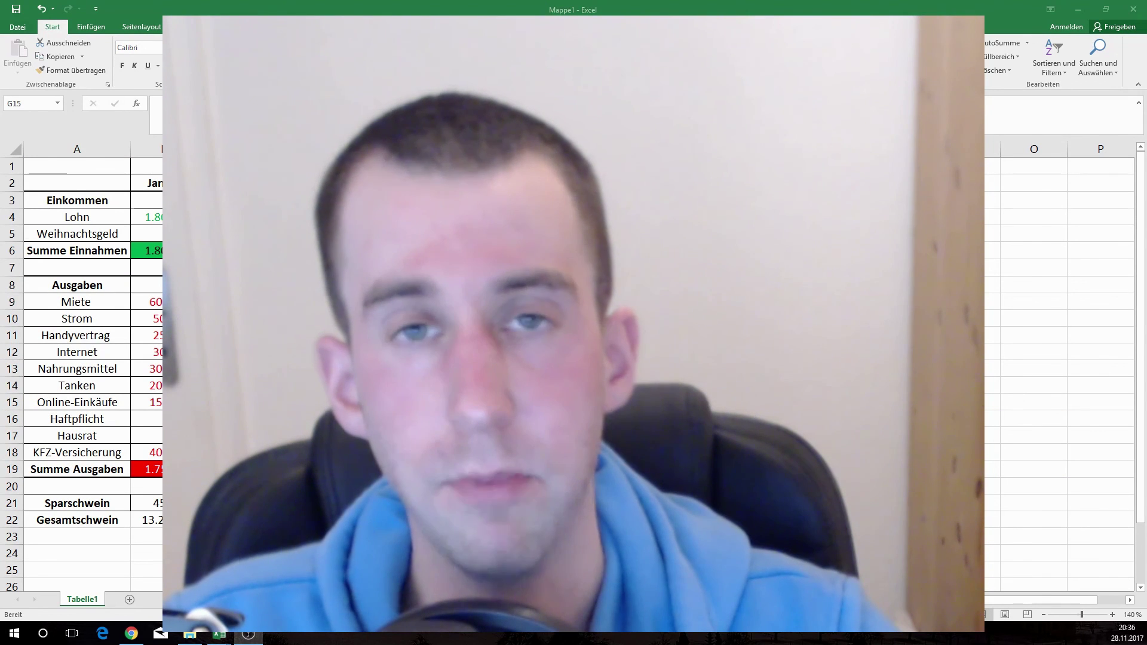